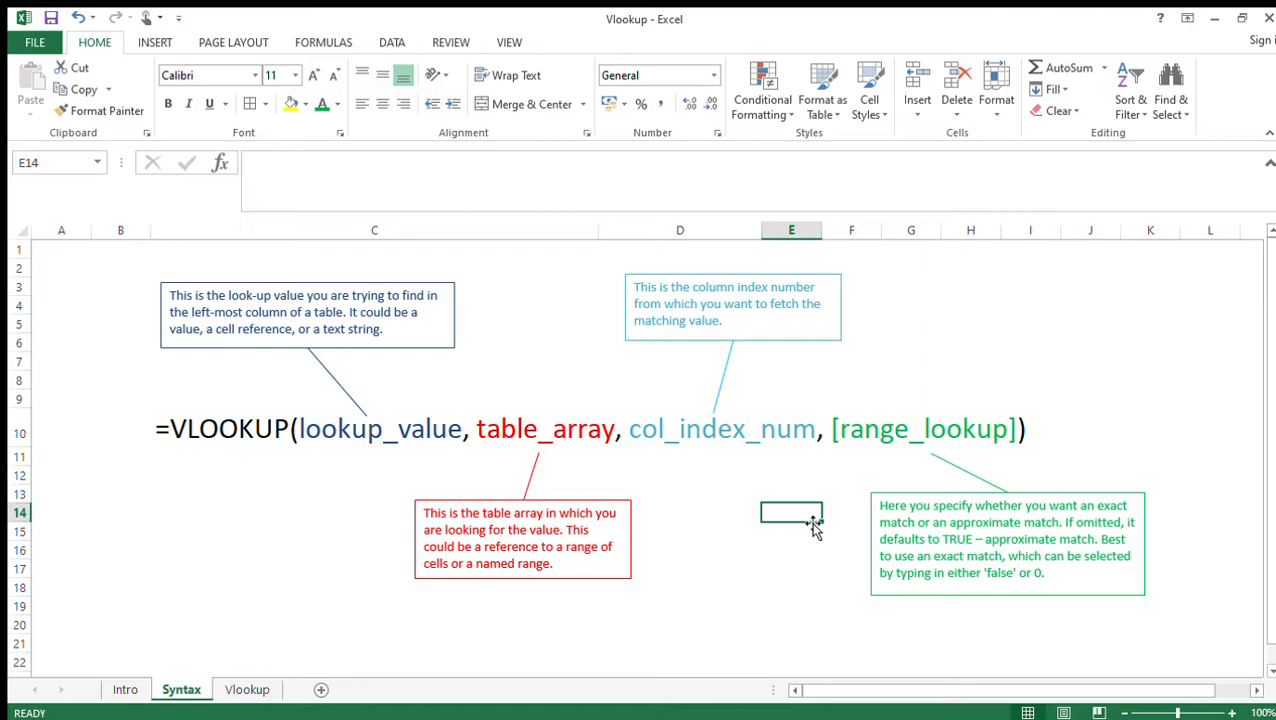
- On the Vlookup sheet, begin a VLOOKUP formula in K4 with the iPhone cell B5 as the lookup value
left_click(247, 690)
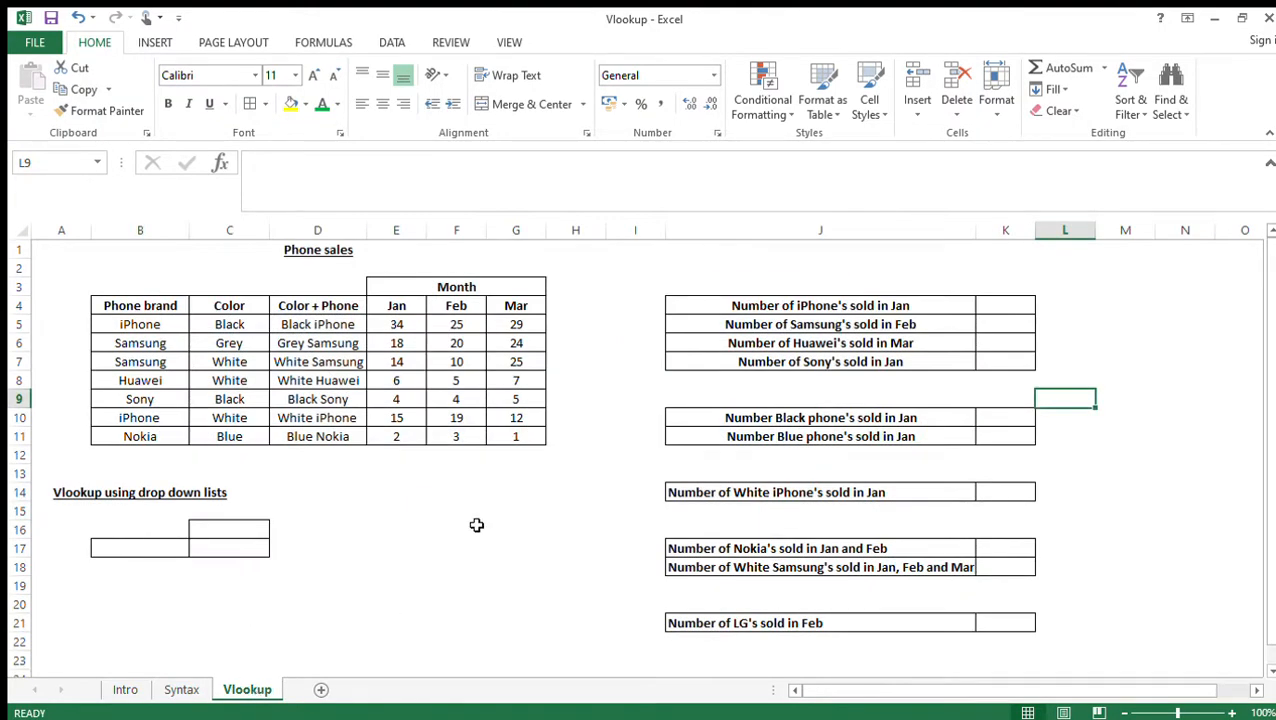
left_click(449, 494)
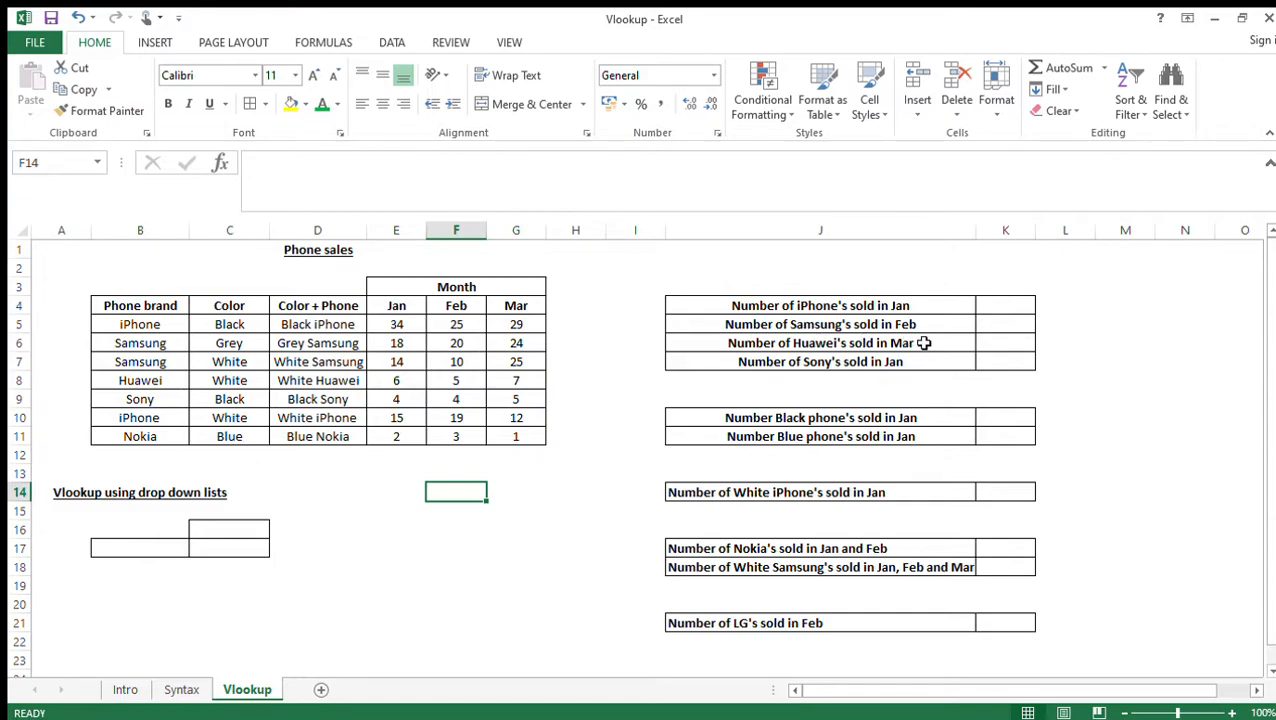
left_click(1005, 308)
type("=vlookup(")
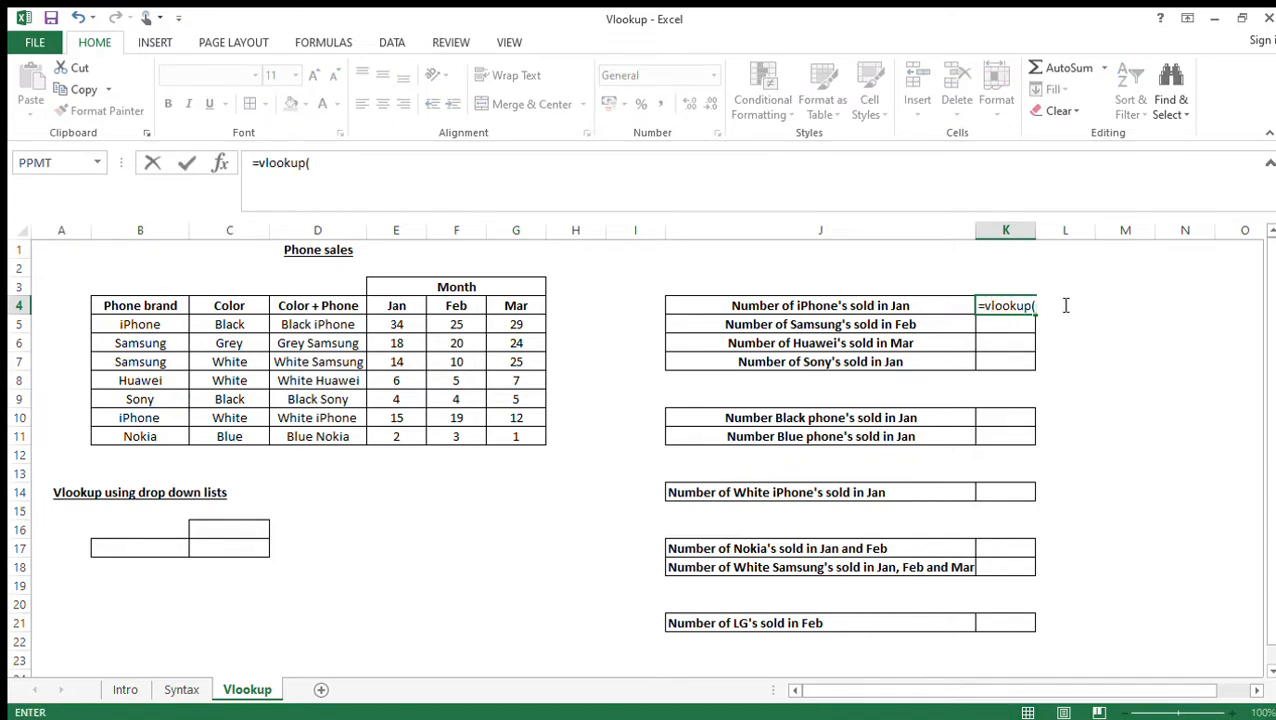
left_click(140, 326)
type(",")
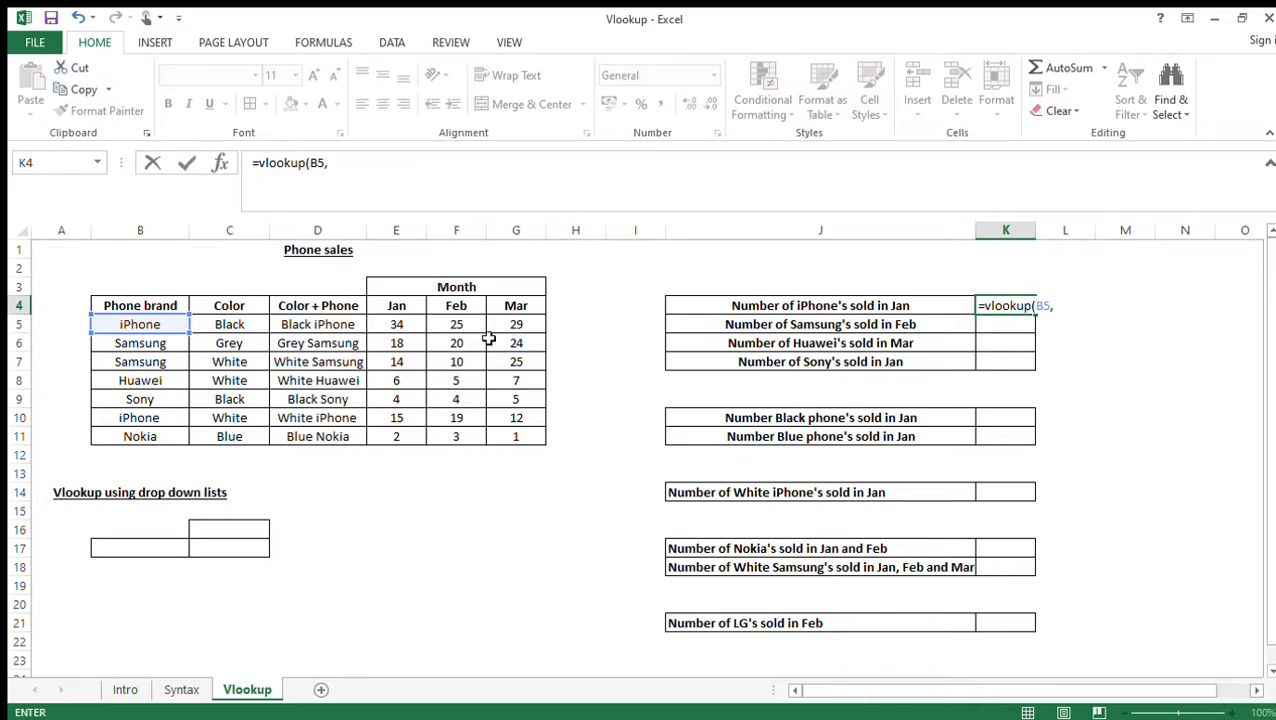
- Set the table array of the K4 formula to the phone sales data B5:G11
left_click(165, 326)
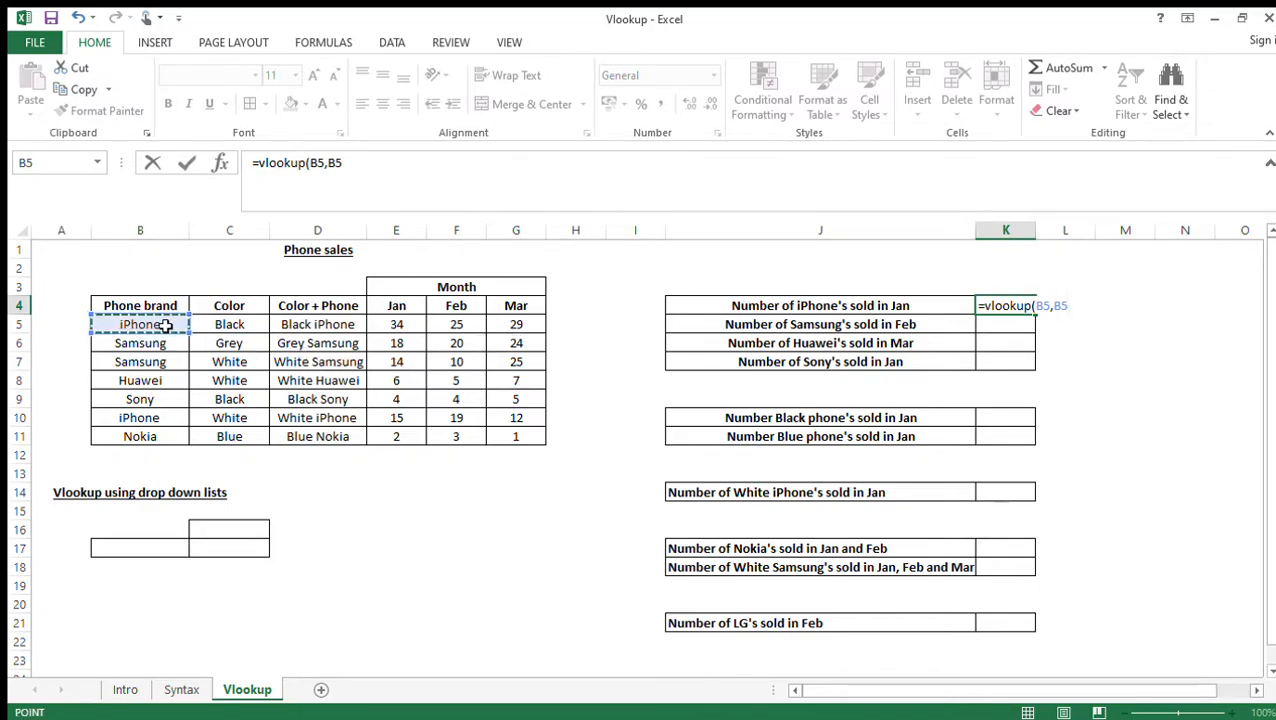
key("shift+Right")
key("shift+Right")
key("shift+Right")
key("shift+Right")
key("shift+Right")
key("shift+Down")
key("shift+Down")
key("shift+Down")
key("shift+Down")
key("shift+Down")
key("shift+Down")
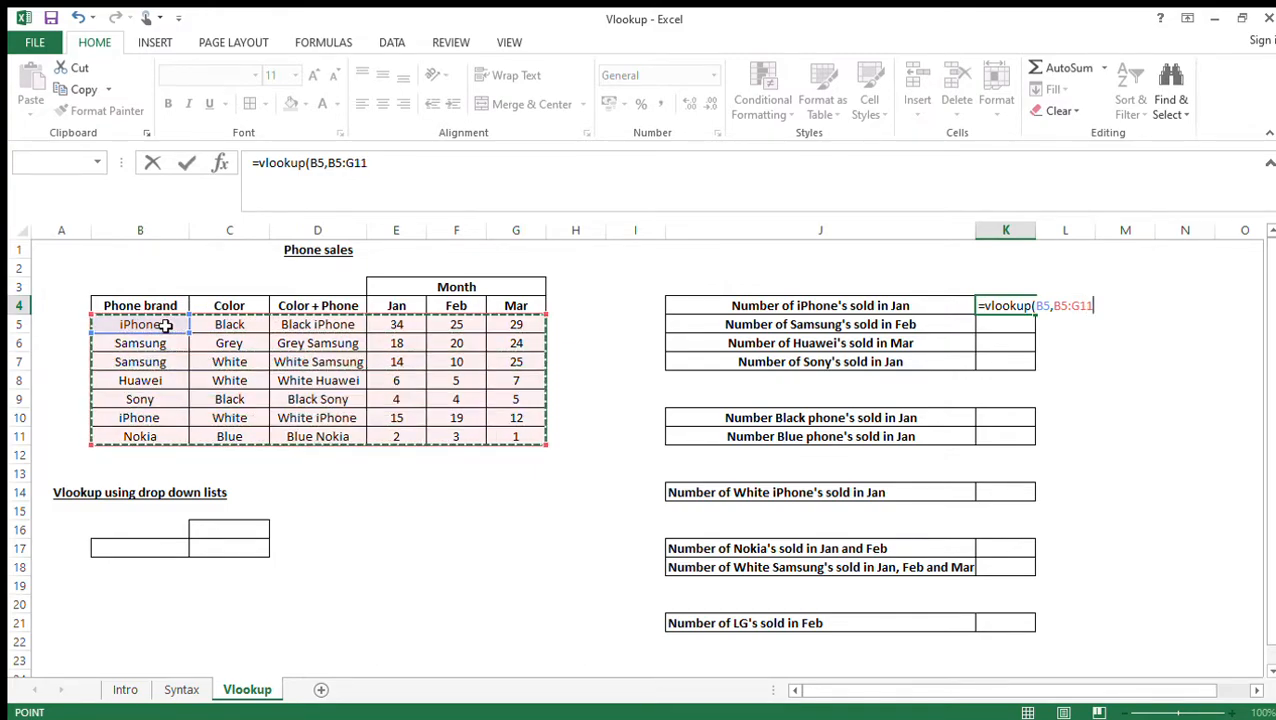
type(",")
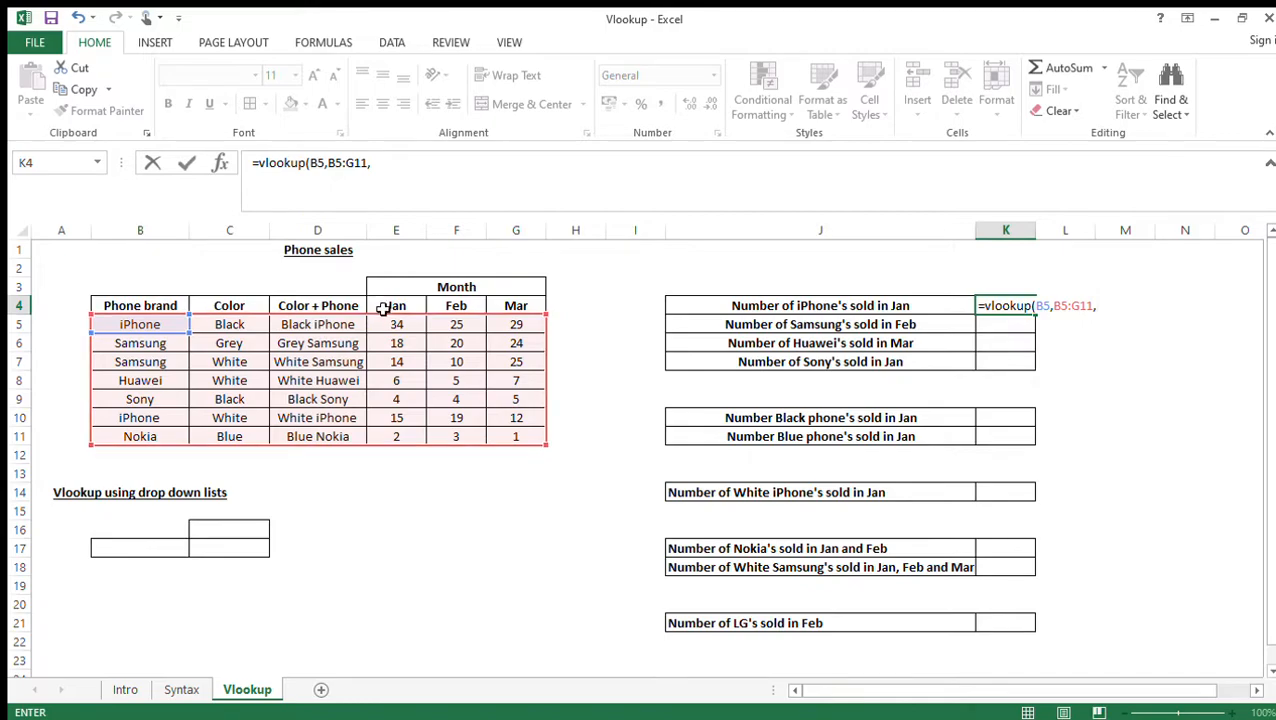
- Complete the K4 formula with column index 4 and FALSE for an exact match, and check it against the iPhone's Jan figure
left_click(419, 177)
type("4,")
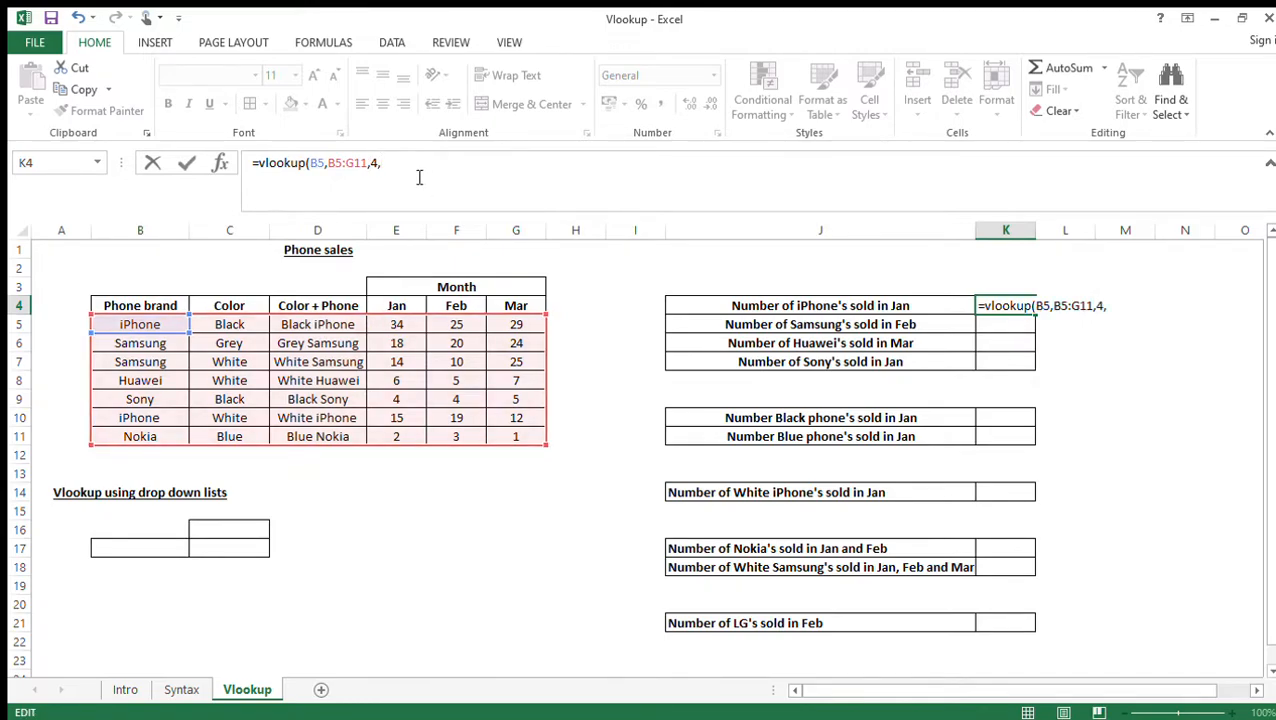
type("false)")
key("Return")
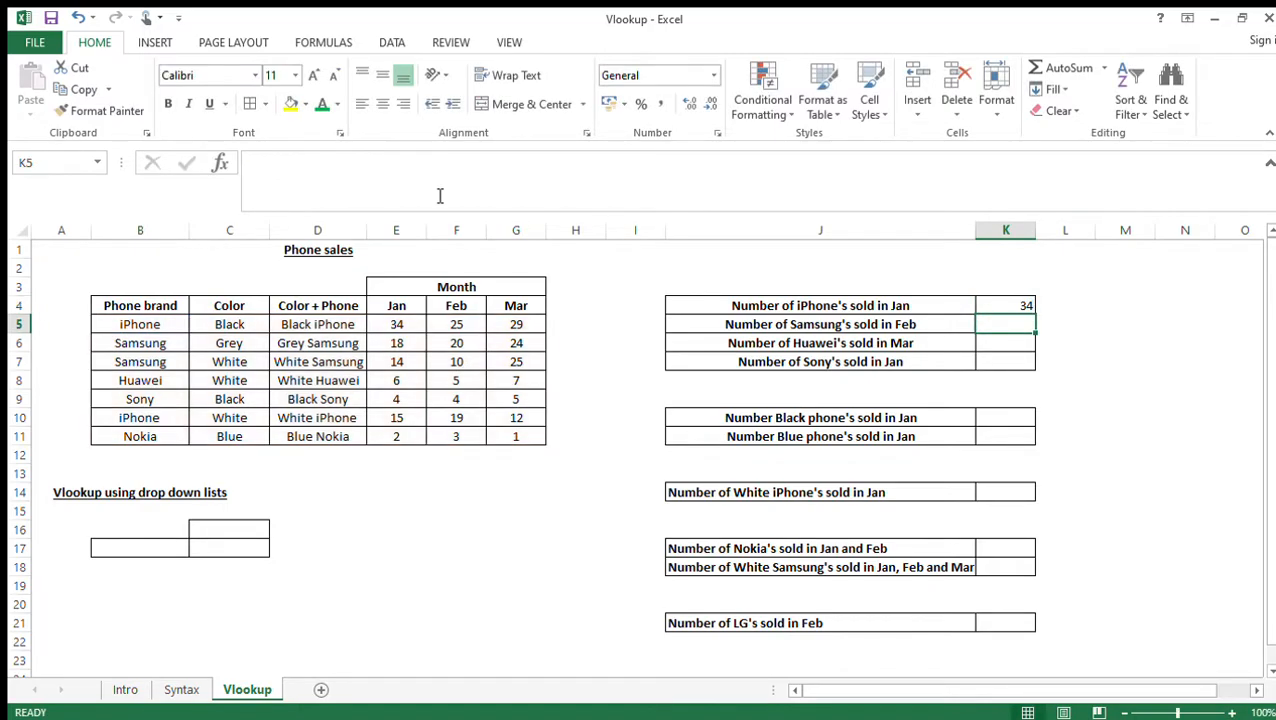
left_click(1010, 306)
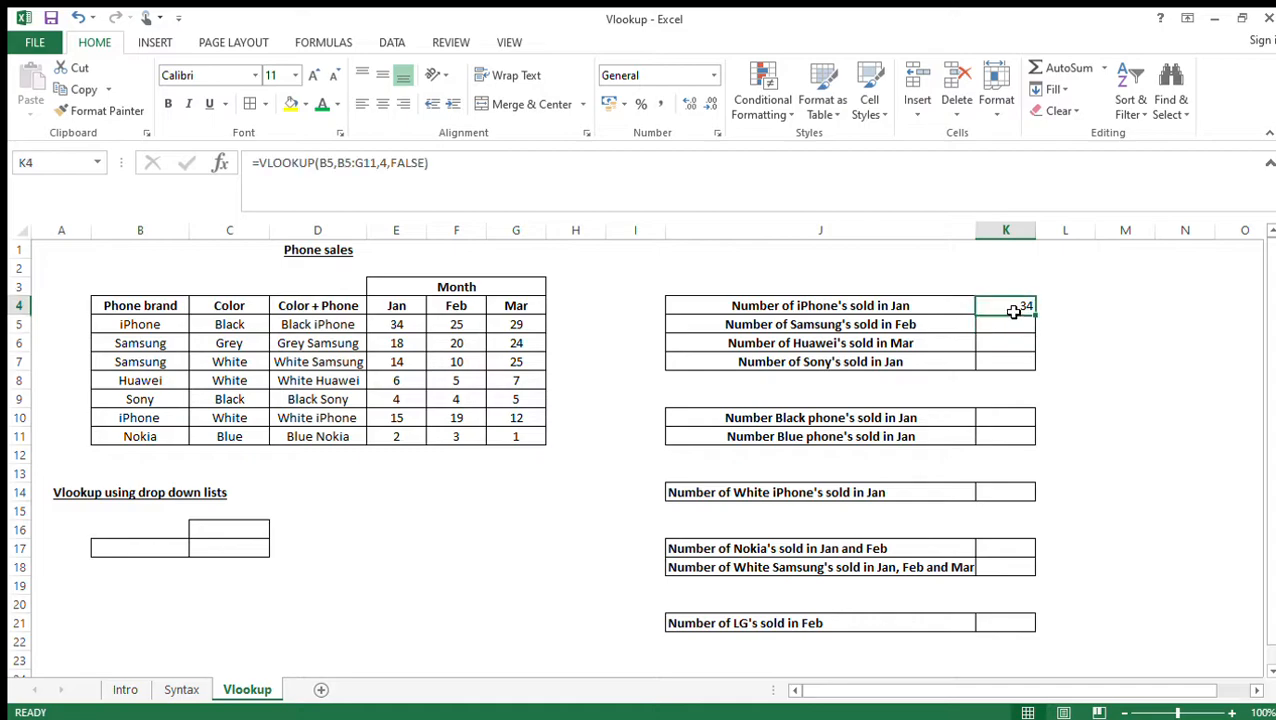
left_click(405, 332)
- Enter =VLOOKUP("Samsung",B5:G11,5,0) in K5 to look up the Samsung sales in Feb
left_click(995, 328)
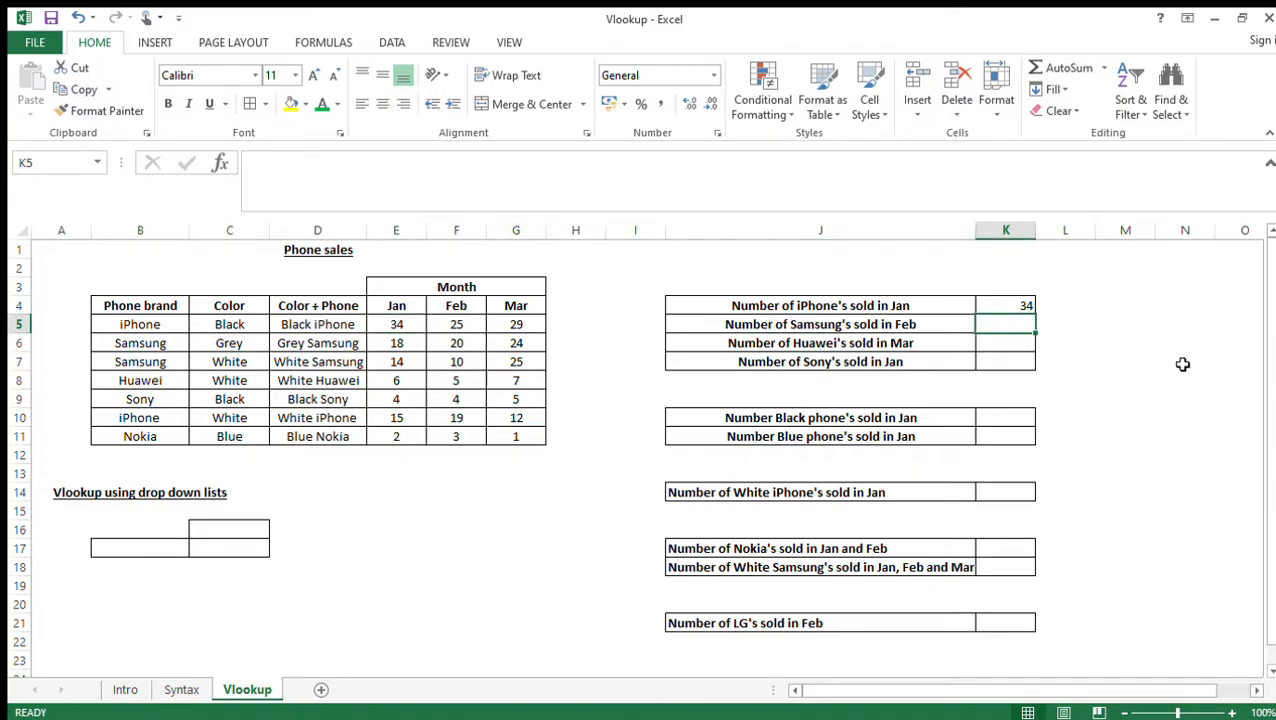
type("=vl")
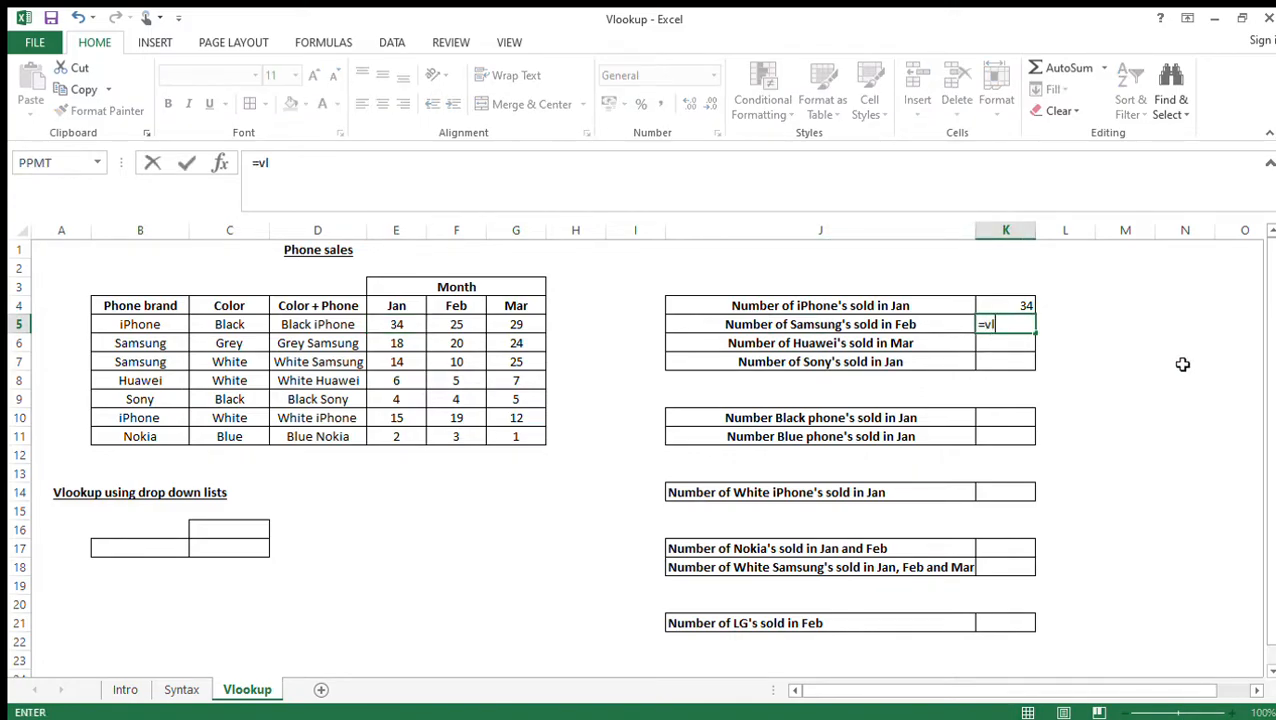
type("ookup(\"S")
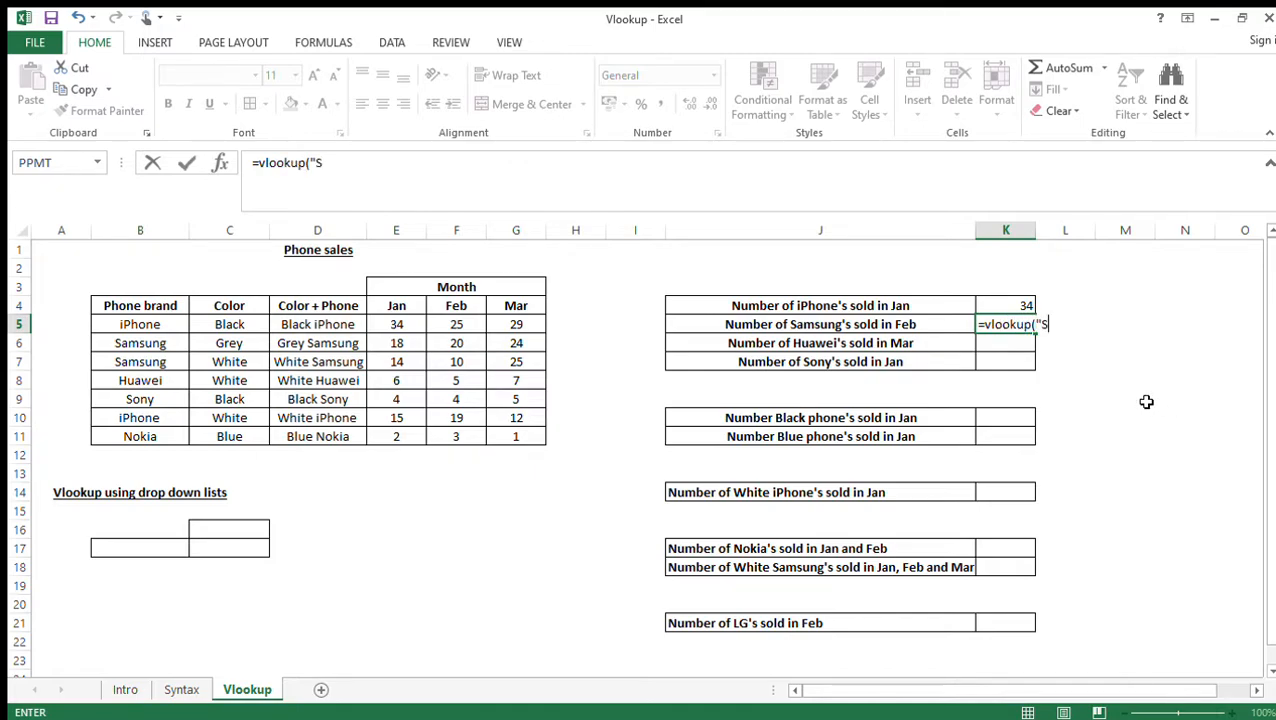
type("amsung\",")
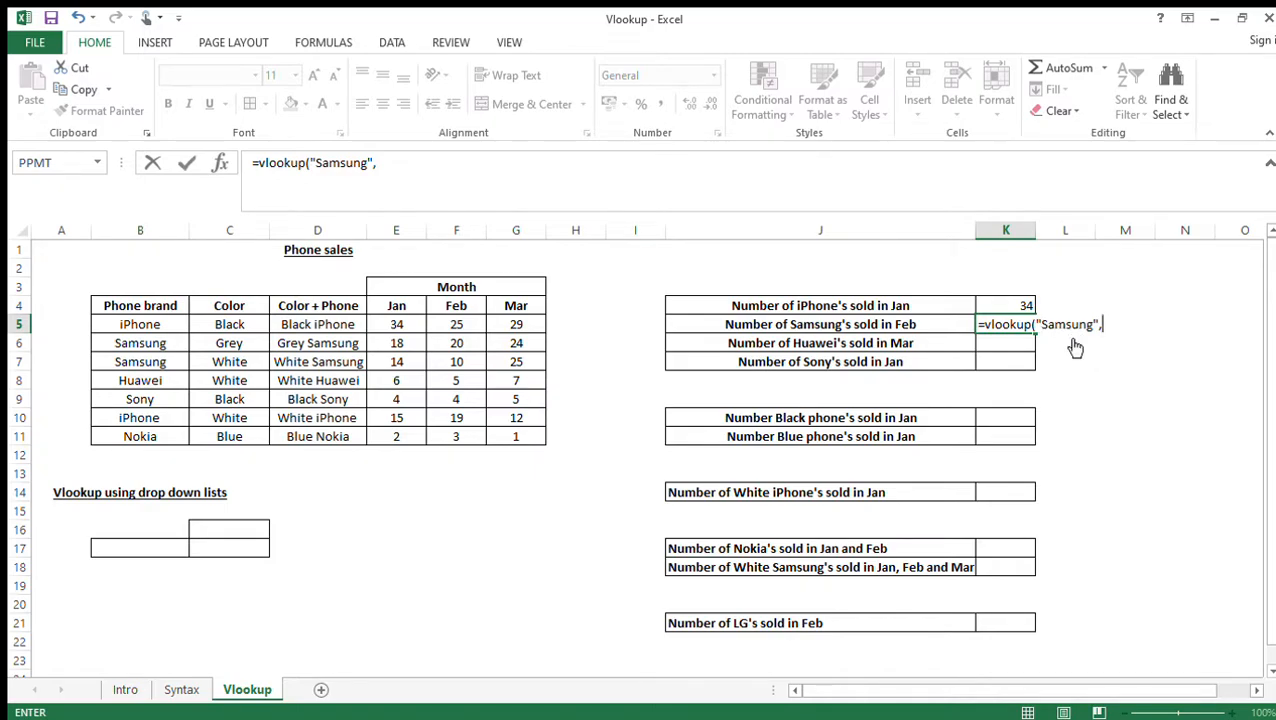
left_click(174, 326)
key("ctrl+shift+Right")
key("ctrl+shift+Down")
type(",")
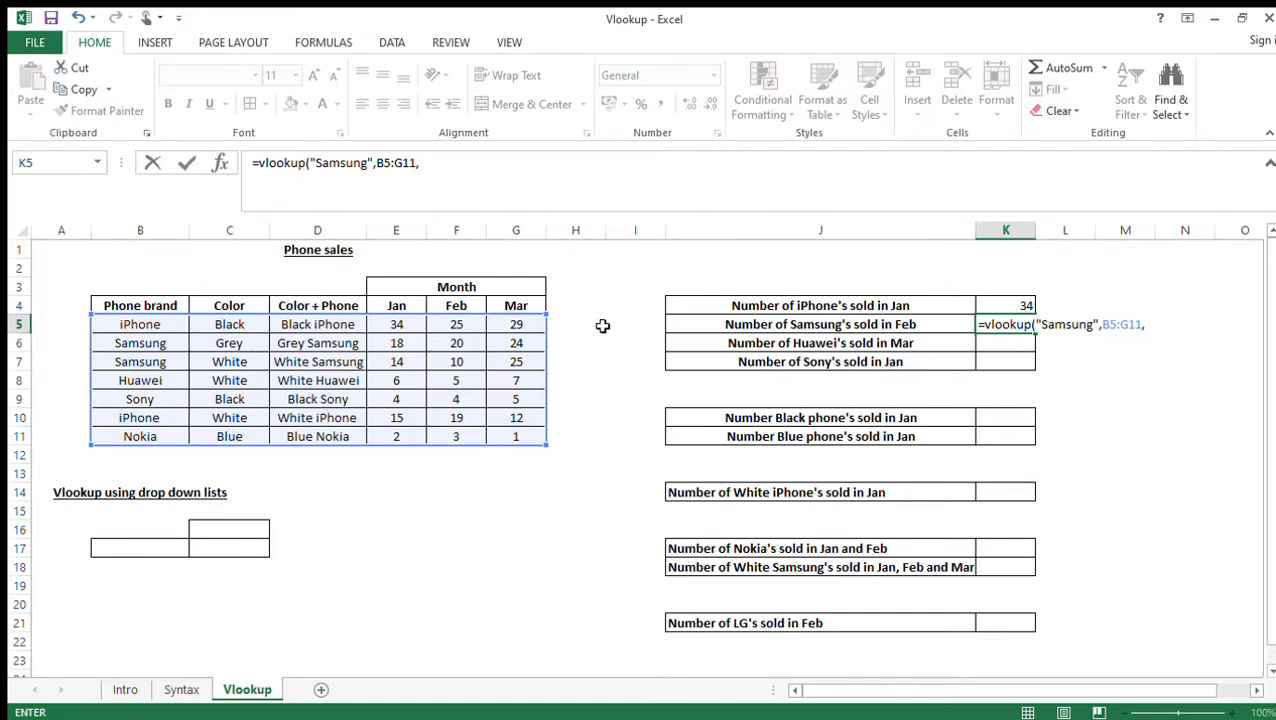
type("5,0)")
key("Return")
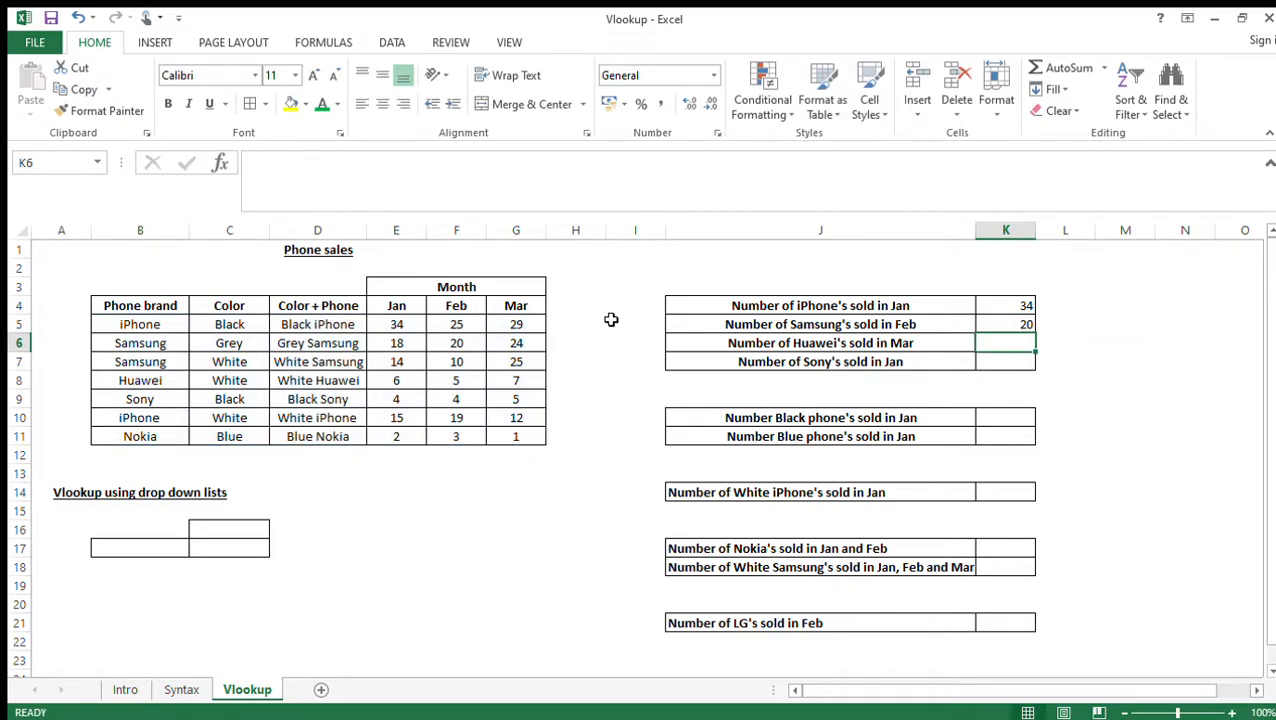
- Examine the first Samsung row's Feb figure and the repeated iPhone rows in the phone sales table
left_click(472, 342)
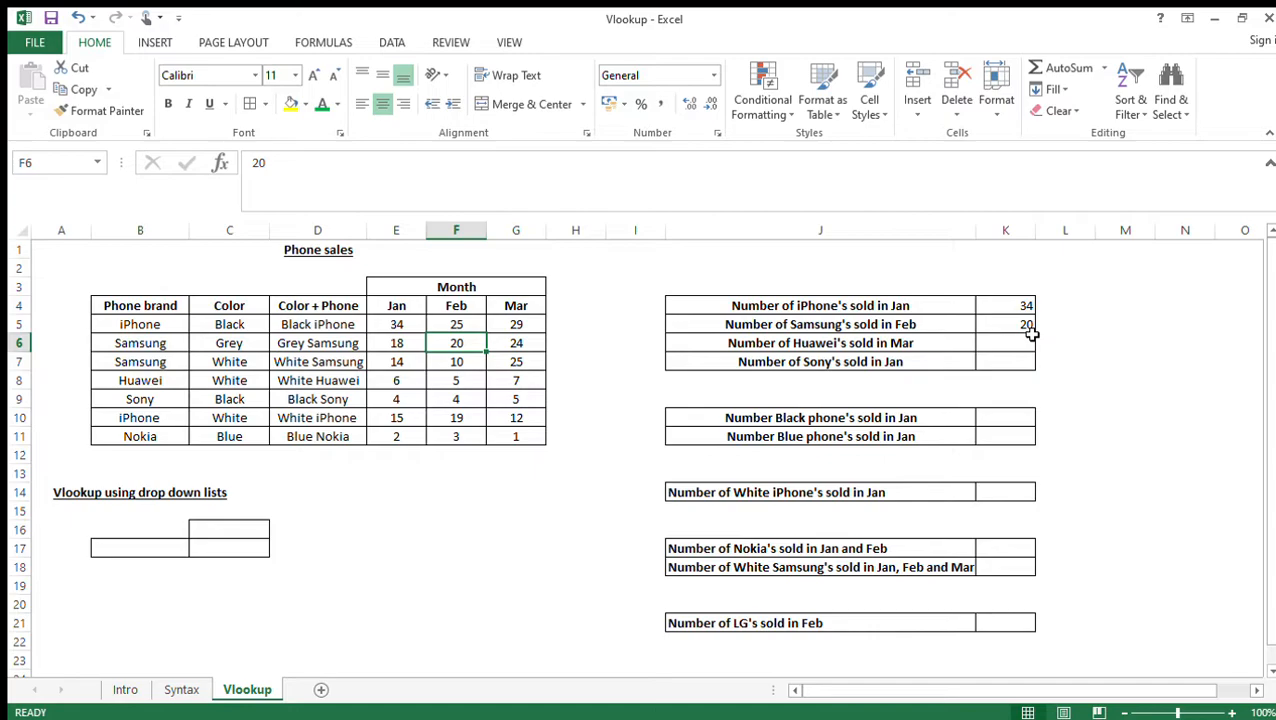
left_click(865, 309)
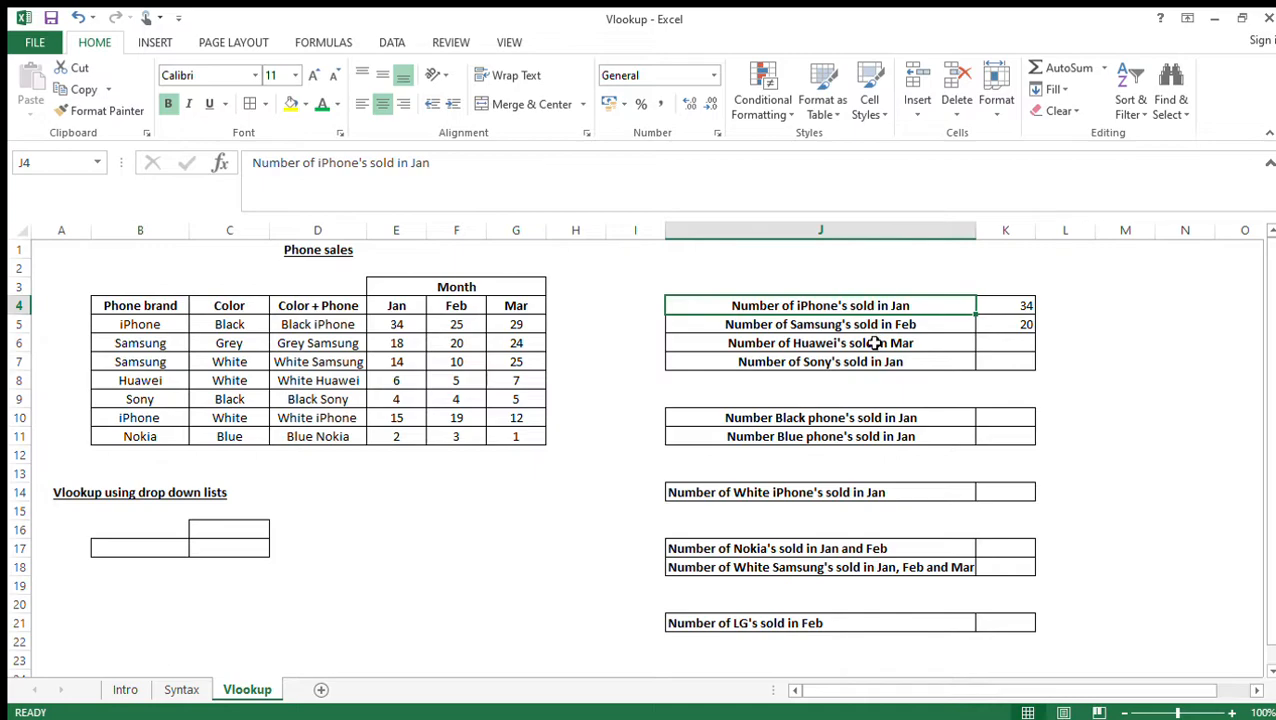
left_click(147, 324)
left_click(155, 421)
left_click(158, 328)
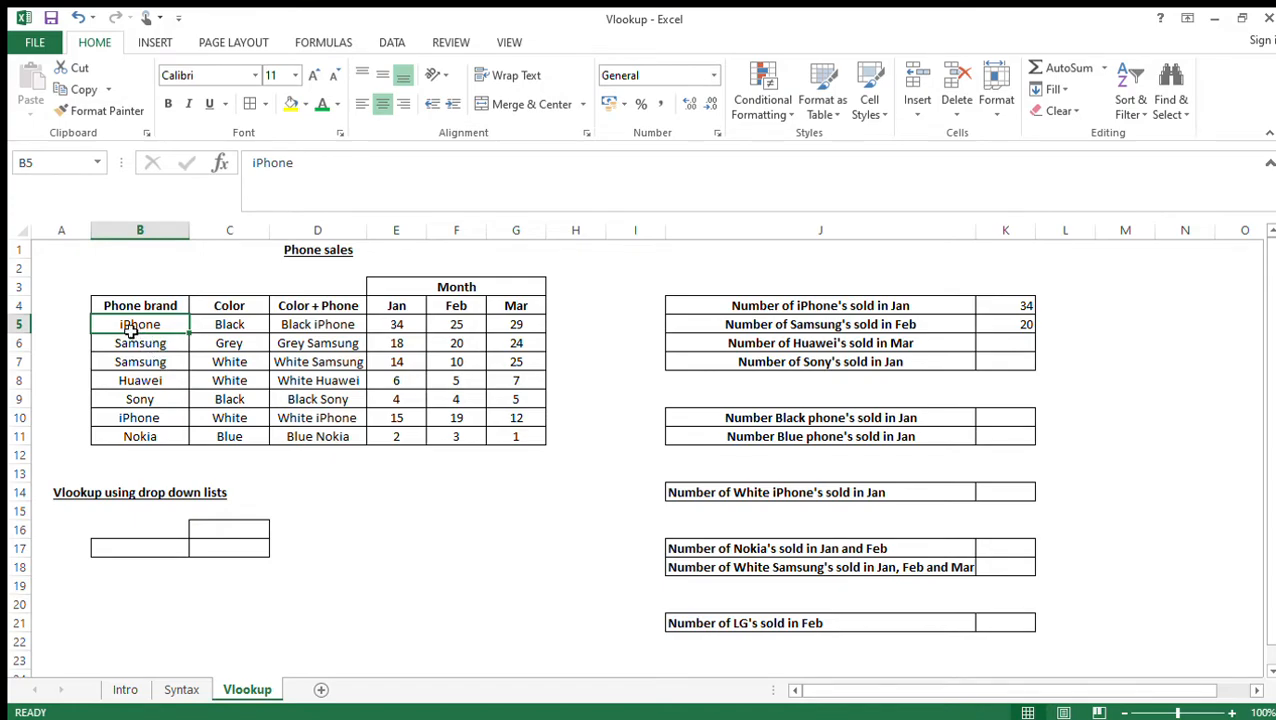
left_click(454, 330)
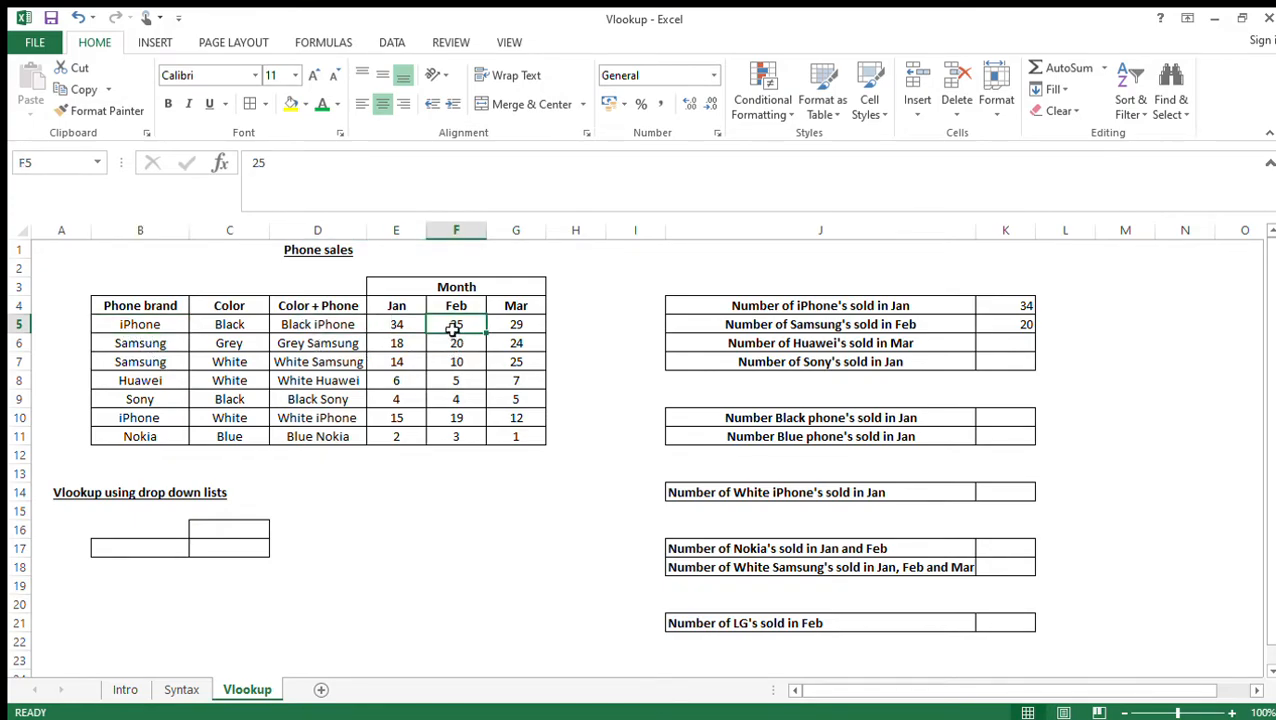
- Begin a VLOOKUP formula in K6 with the Huawei cell B8 as lookup value and B4:G11 as table array
left_click(995, 345)
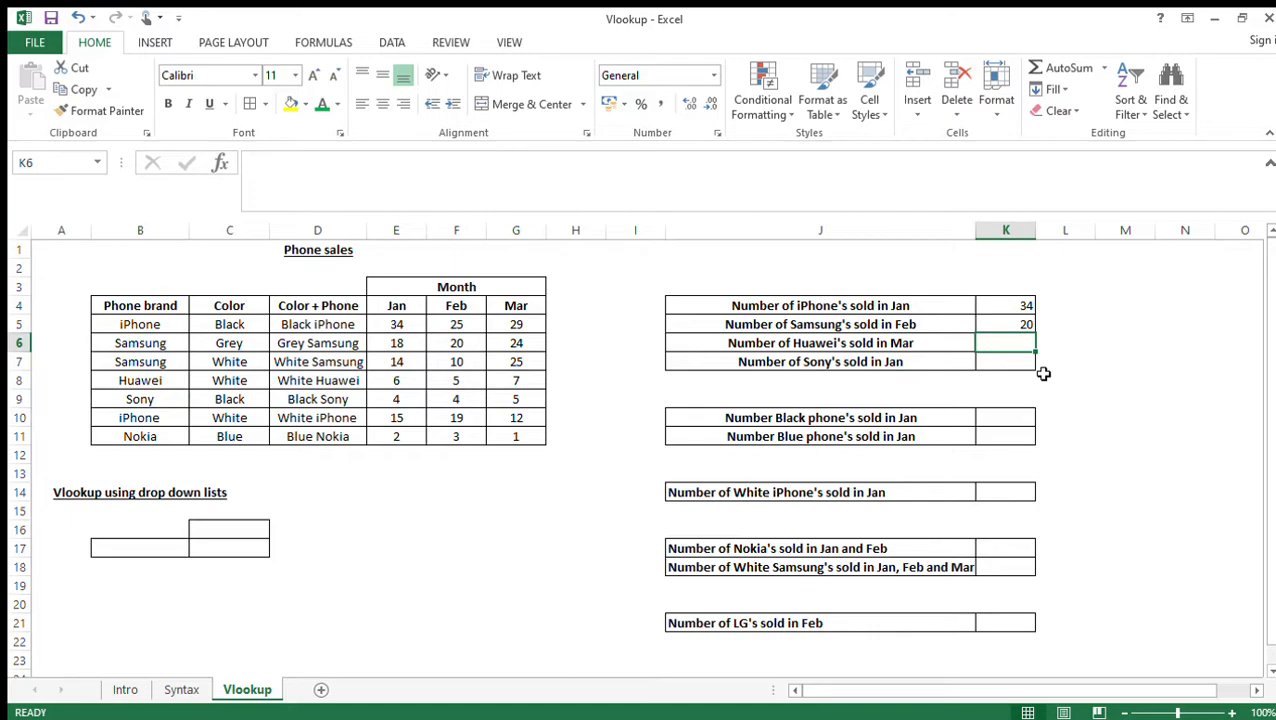
type("=vl")
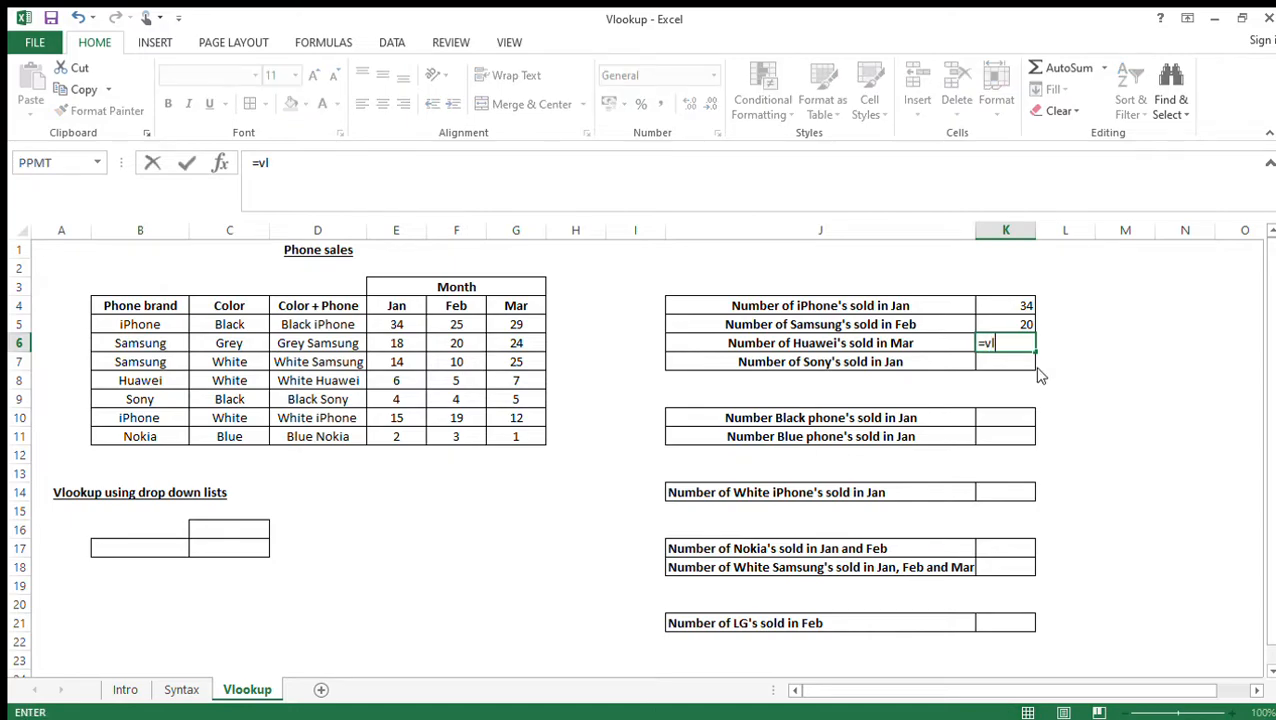
type("ookup(")
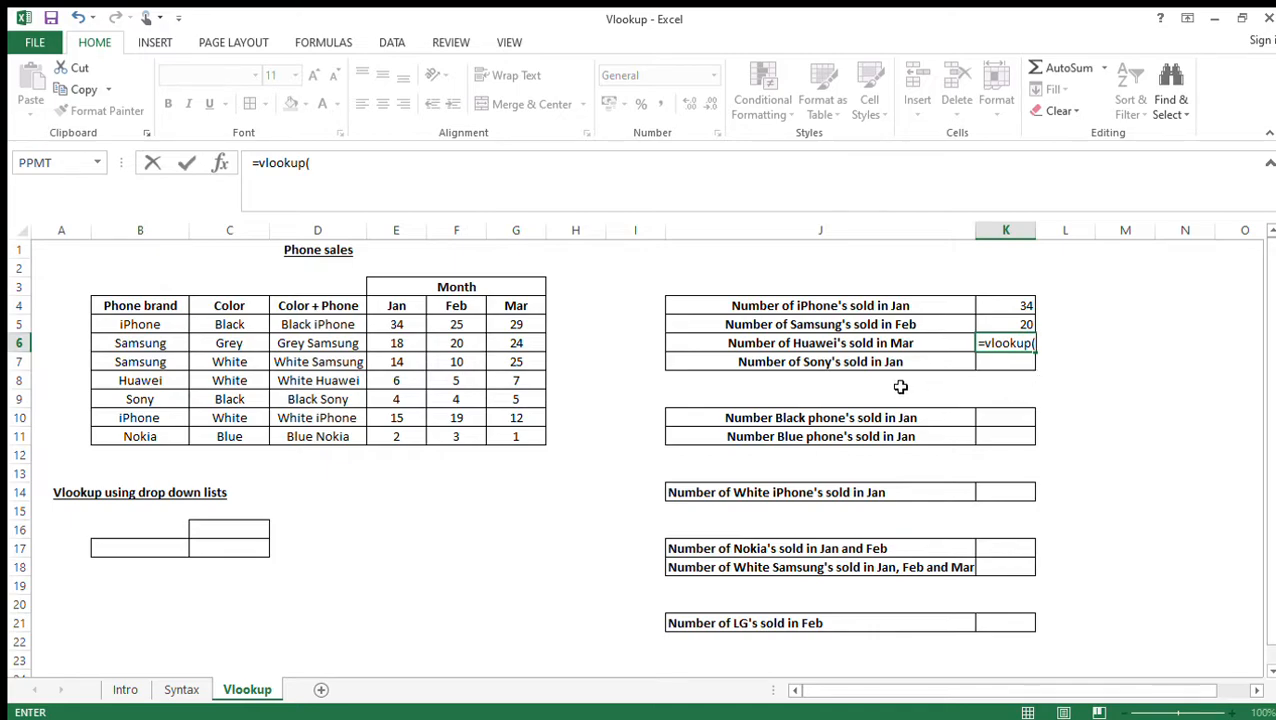
left_click(148, 385)
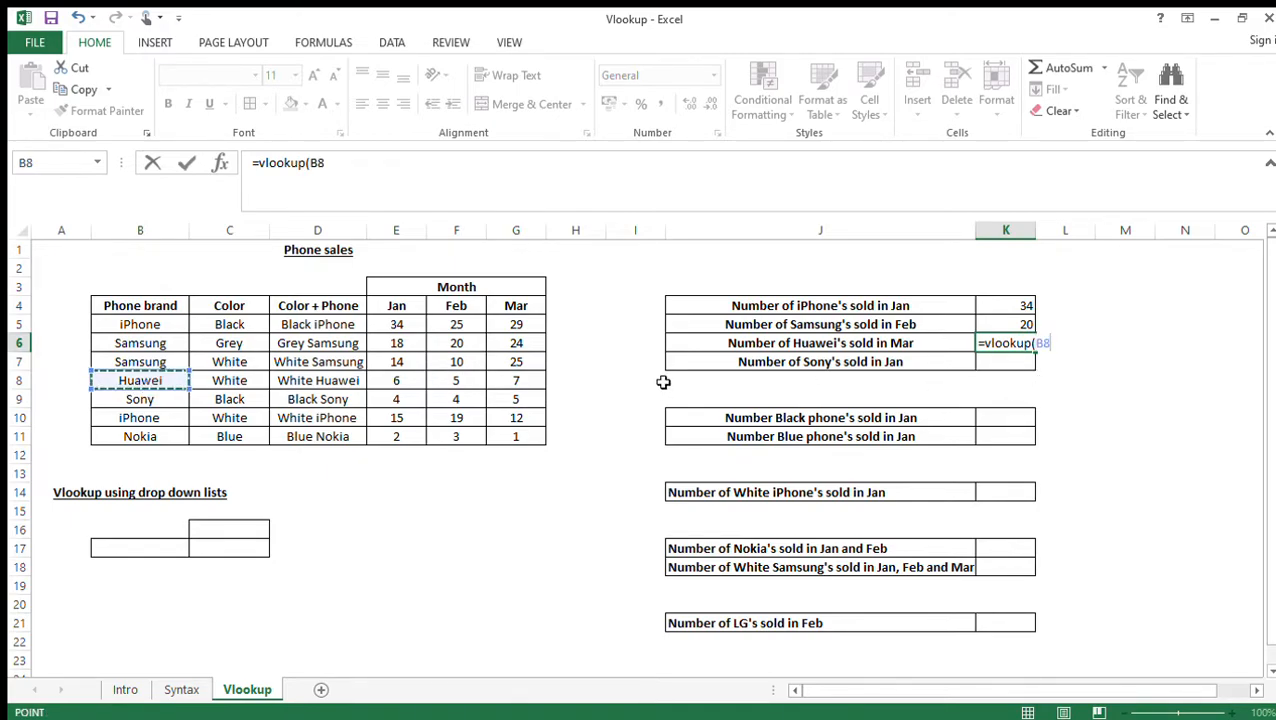
type(",")
left_click(171, 312)
key("ctrl+shift+Right")
key("ctrl+shift+Down")
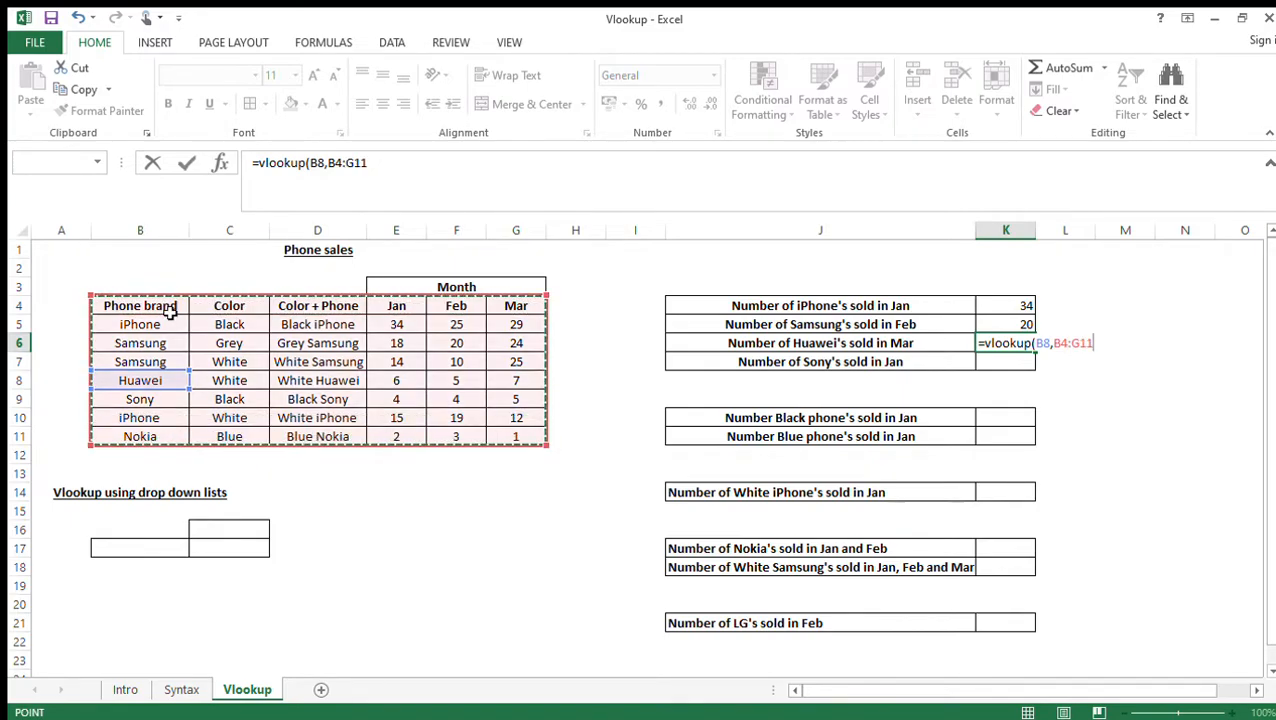
type(",")
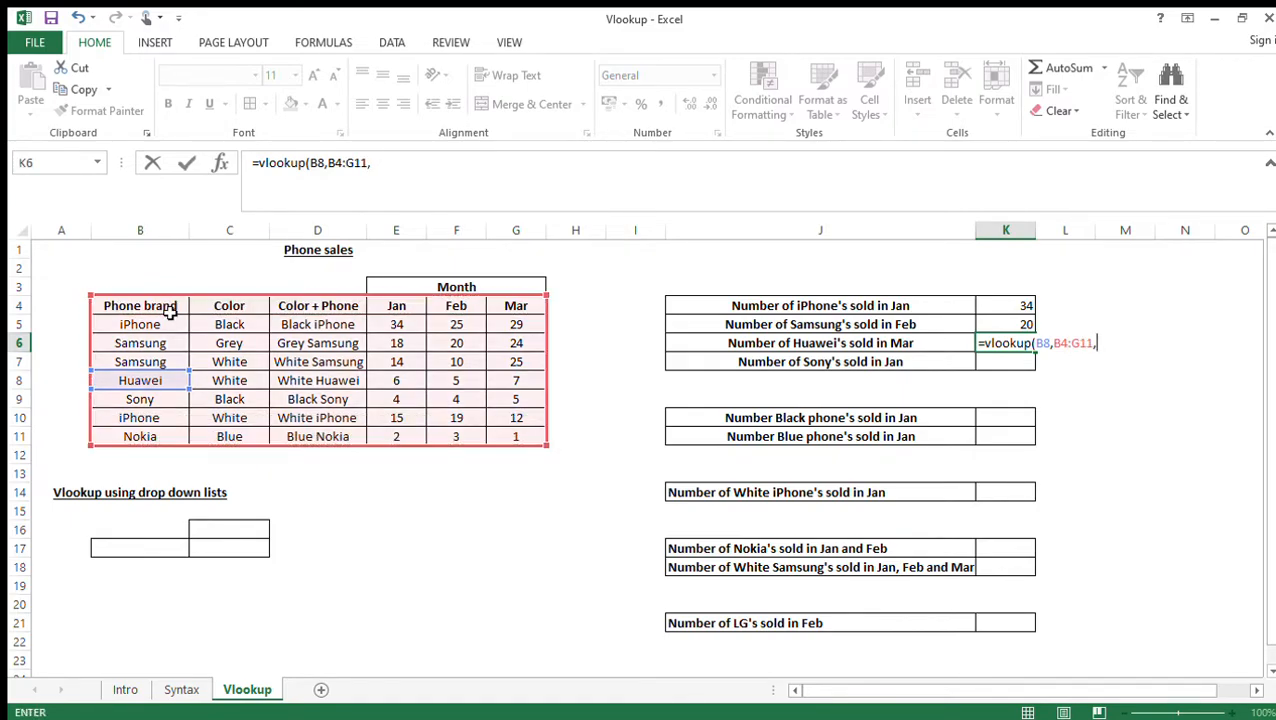
- Complete the K6 formula with MATCH(G4,B4:G4,0) as the column index and 0 for an exact match
type("match(")
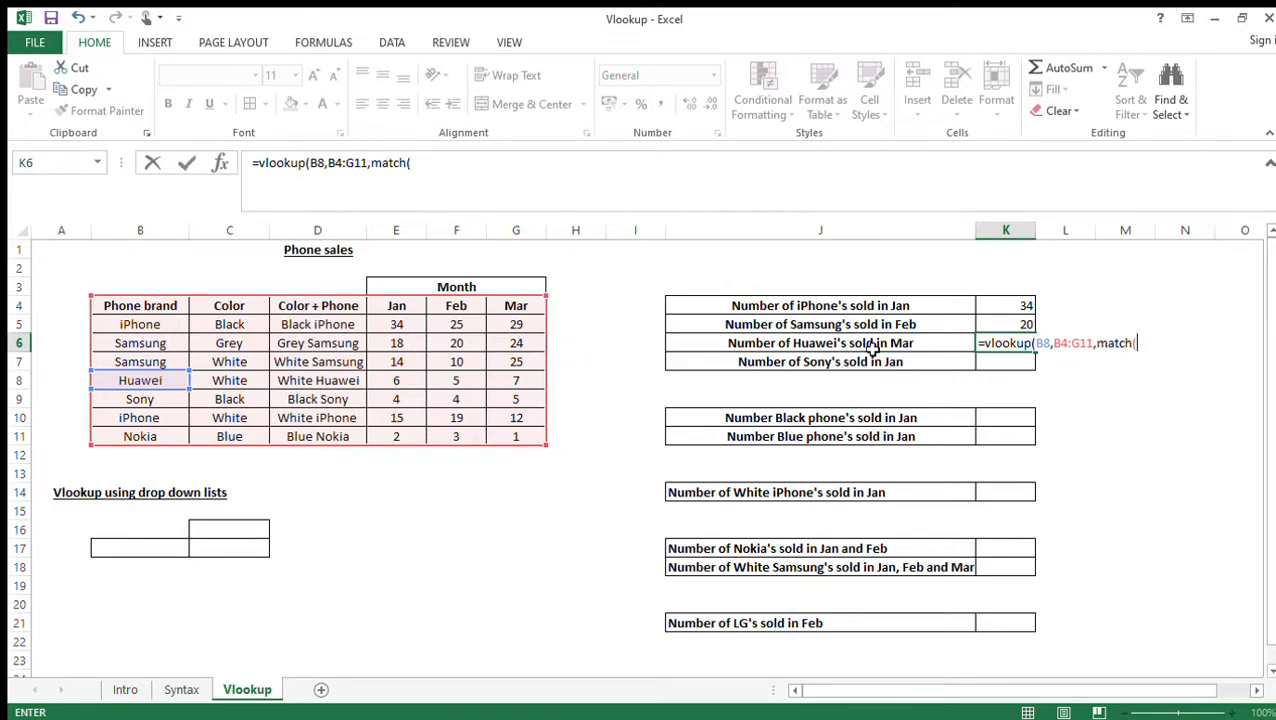
left_click(521, 311)
type(",")
left_click(127, 309)
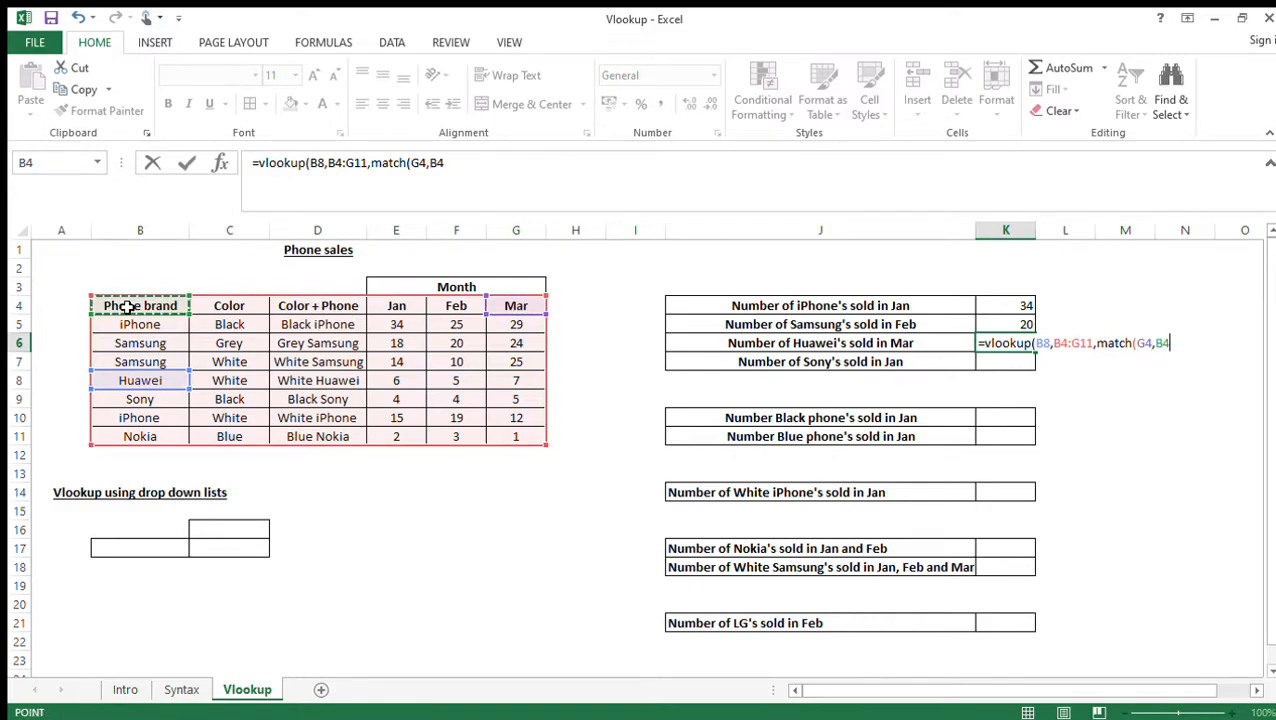
key("ctrl+shift+Right")
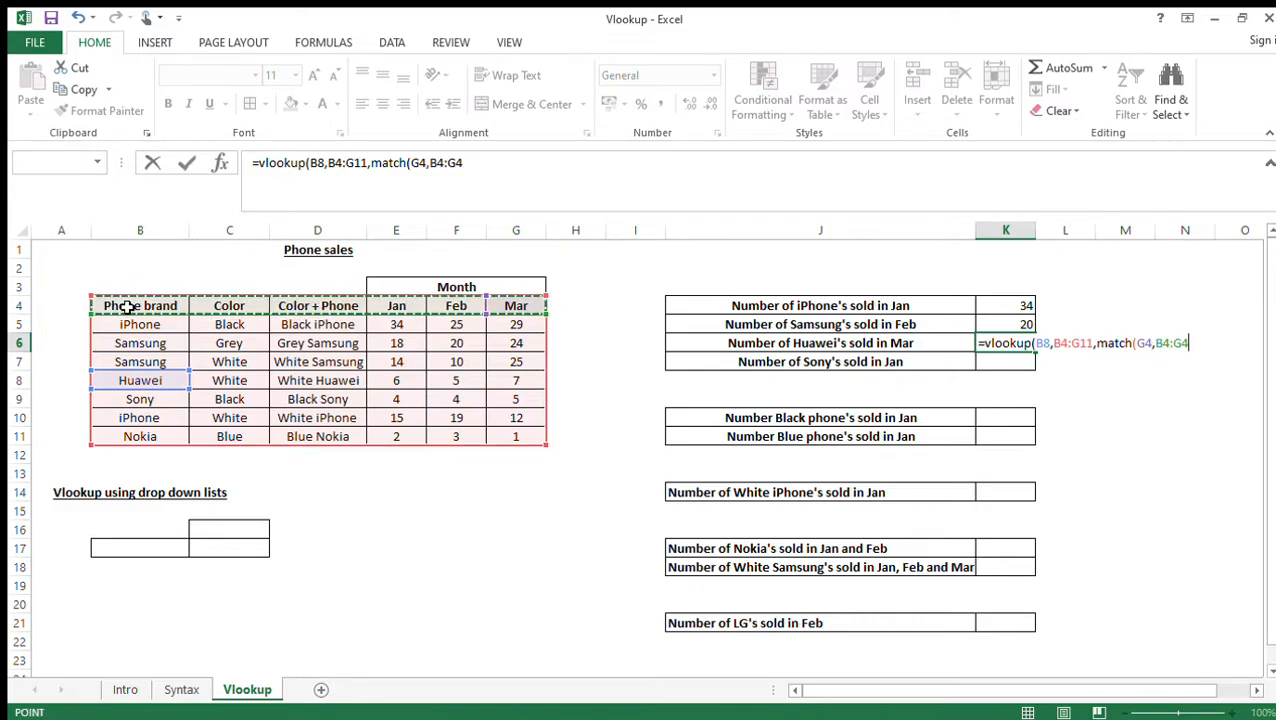
type(",0),0")
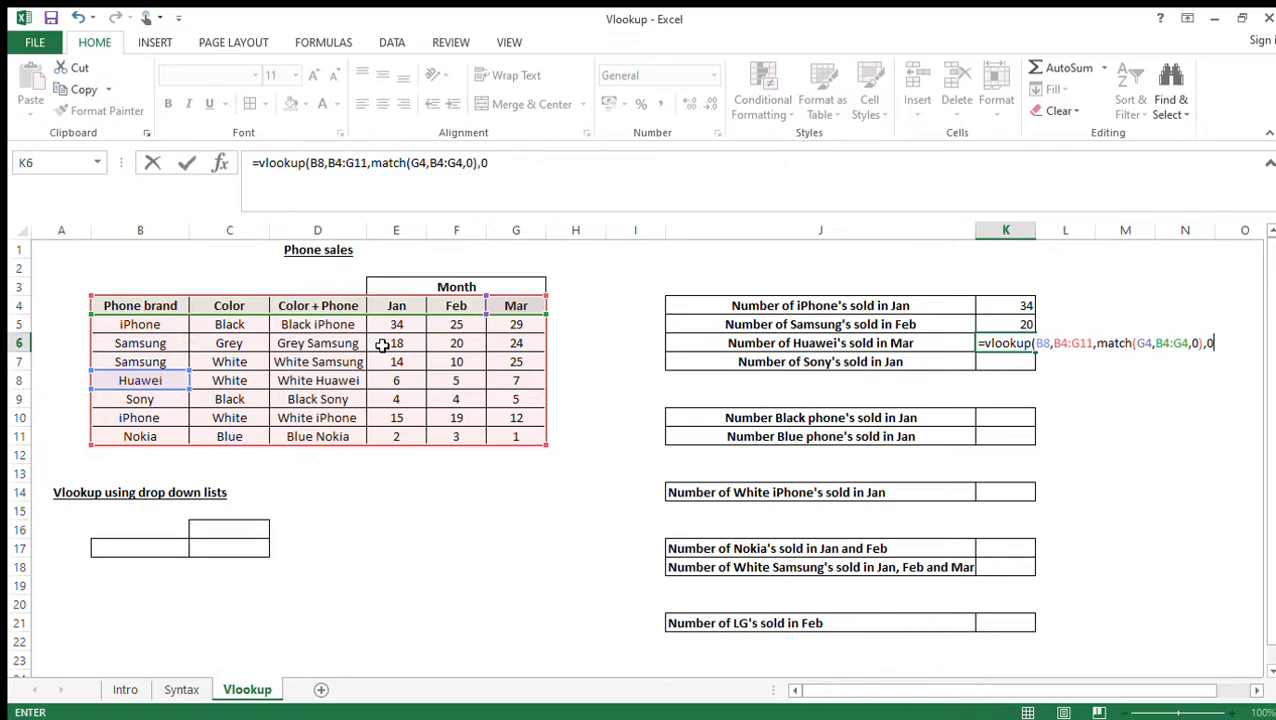
key("Return")
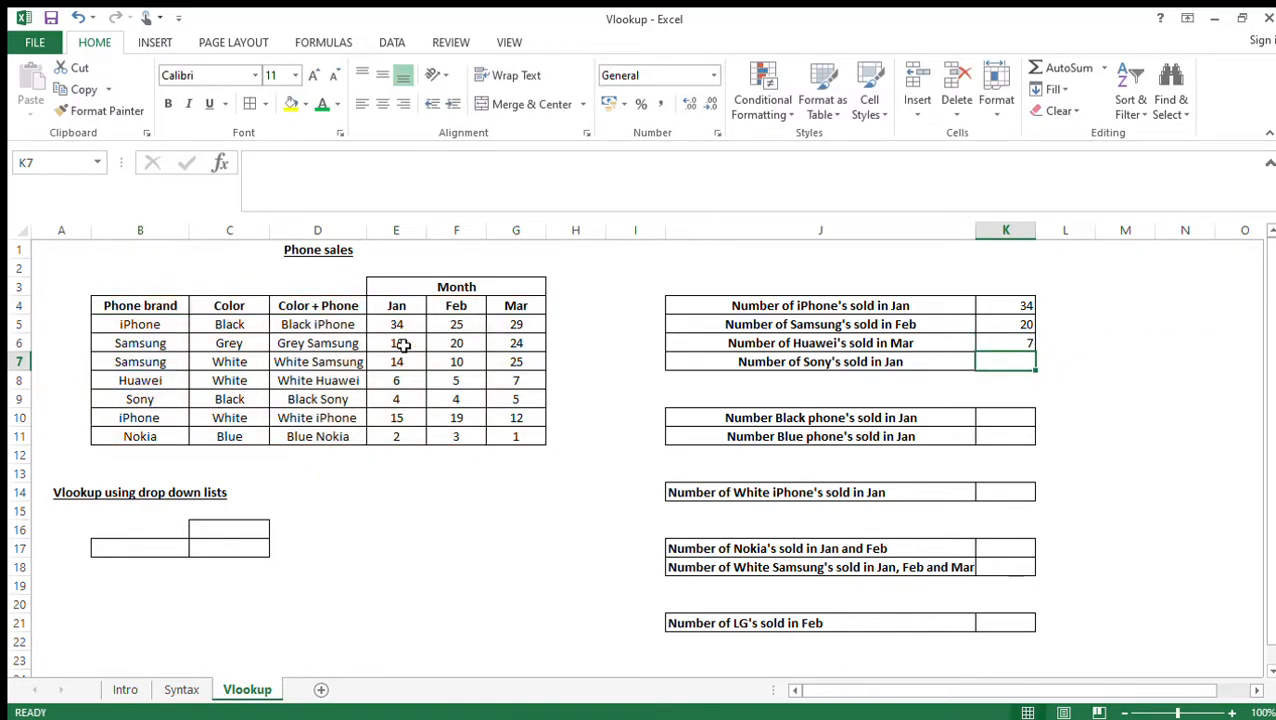
- Examine the K6 formula's lookup value, table array and MATCH arguments for the Huawei sales in Mar
left_click(999, 341)
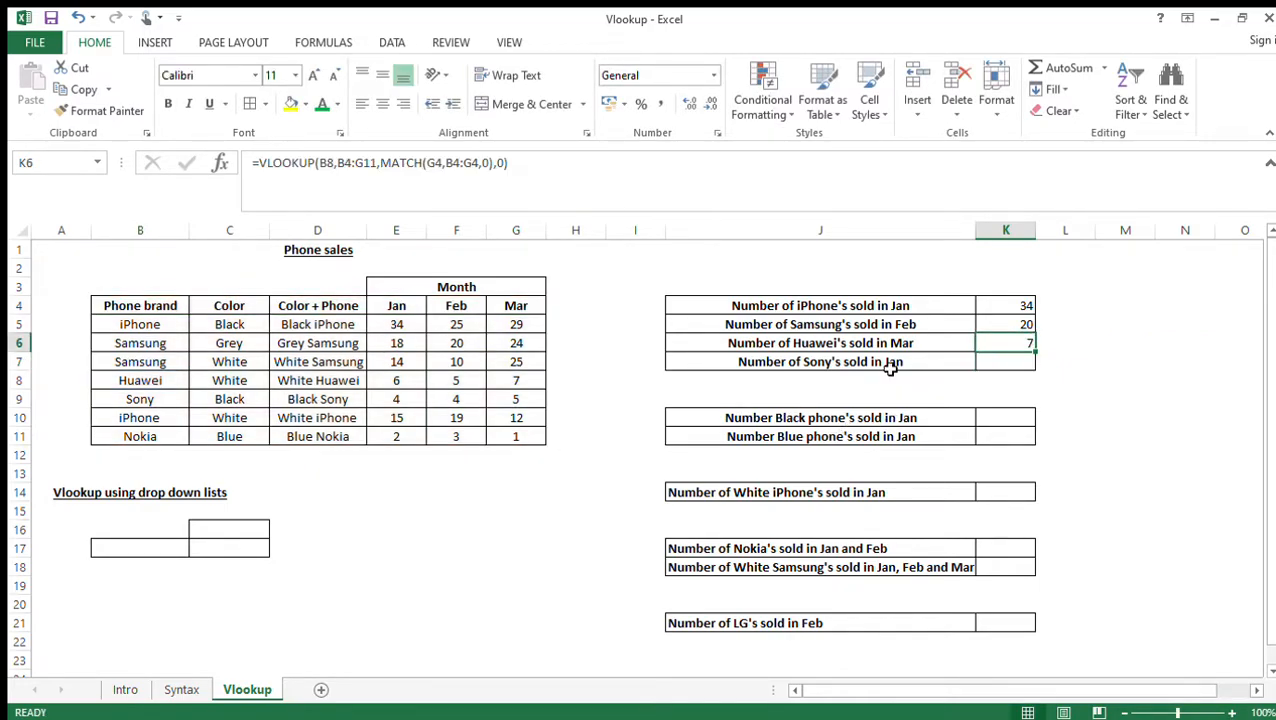
left_click(508, 381)
left_click(1003, 346)
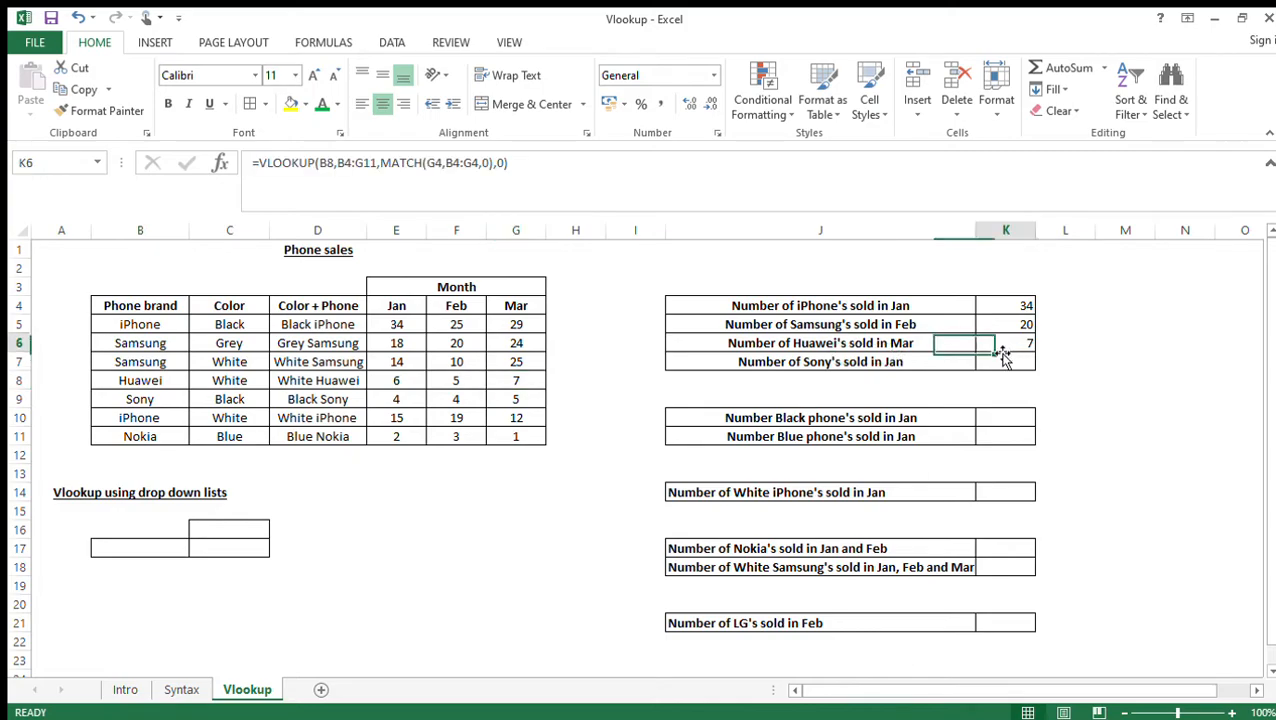
left_click(450, 177)
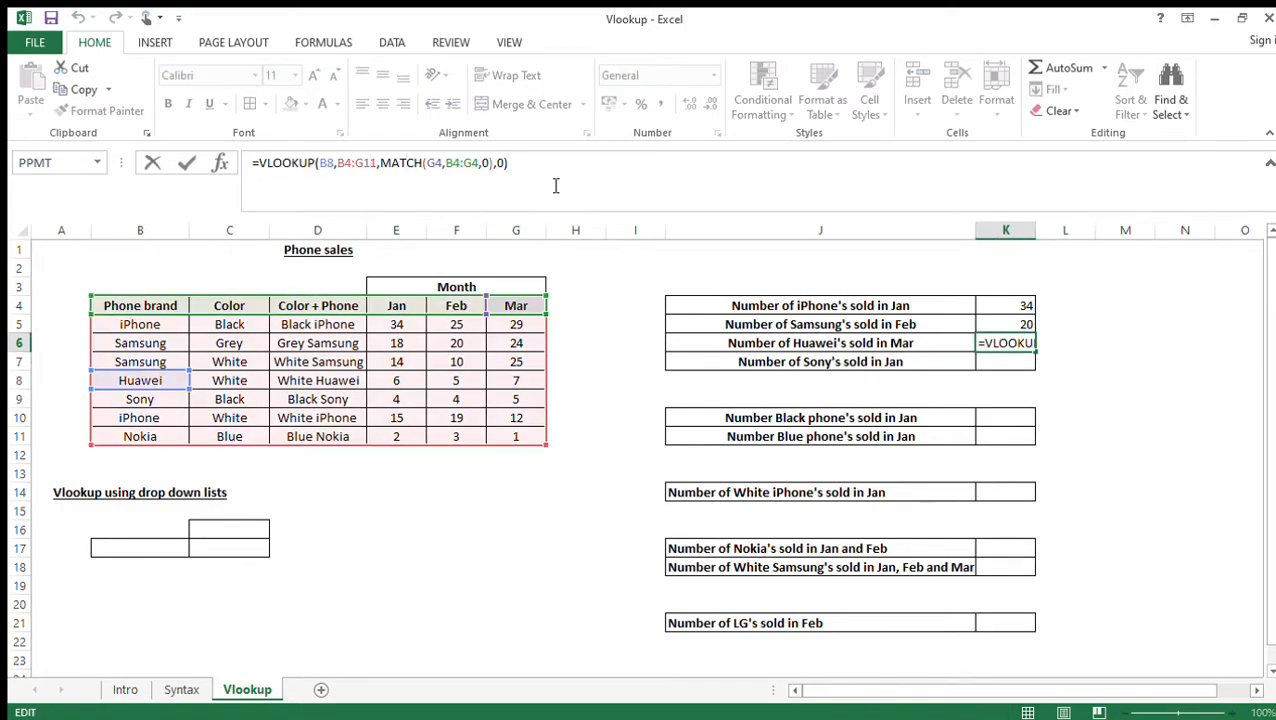
left_click(345, 167)
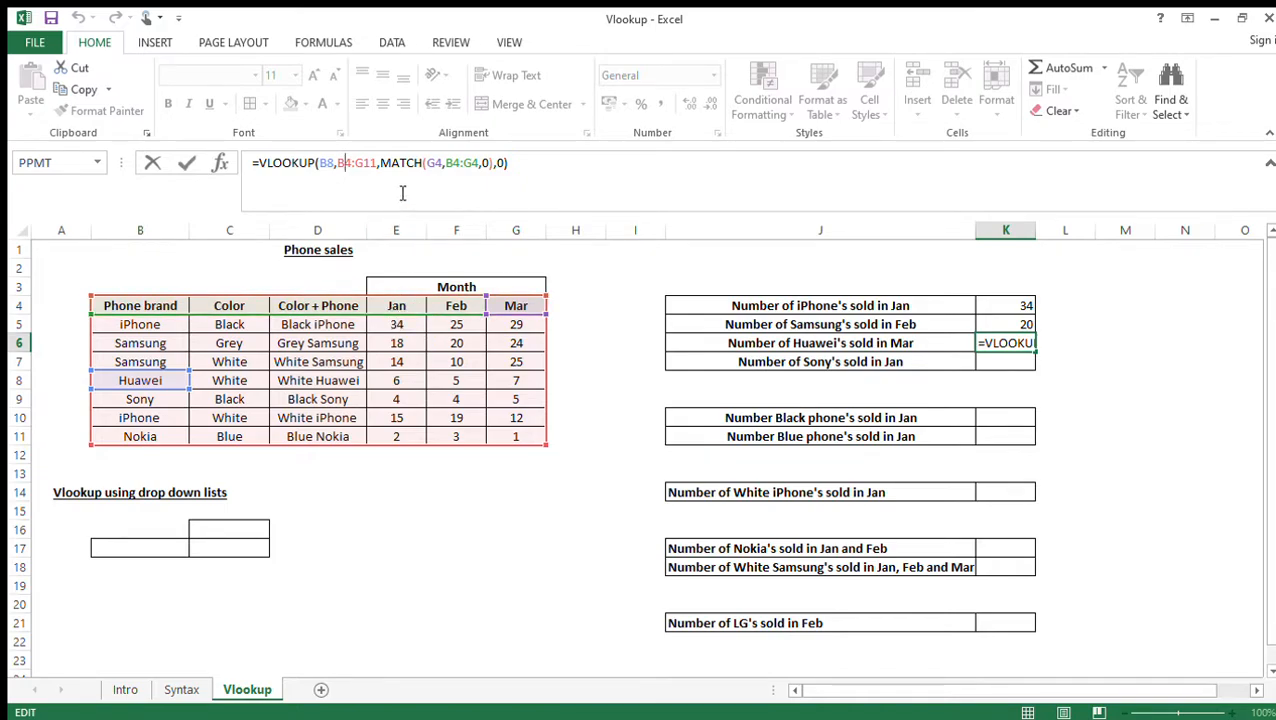
left_click(461, 163)
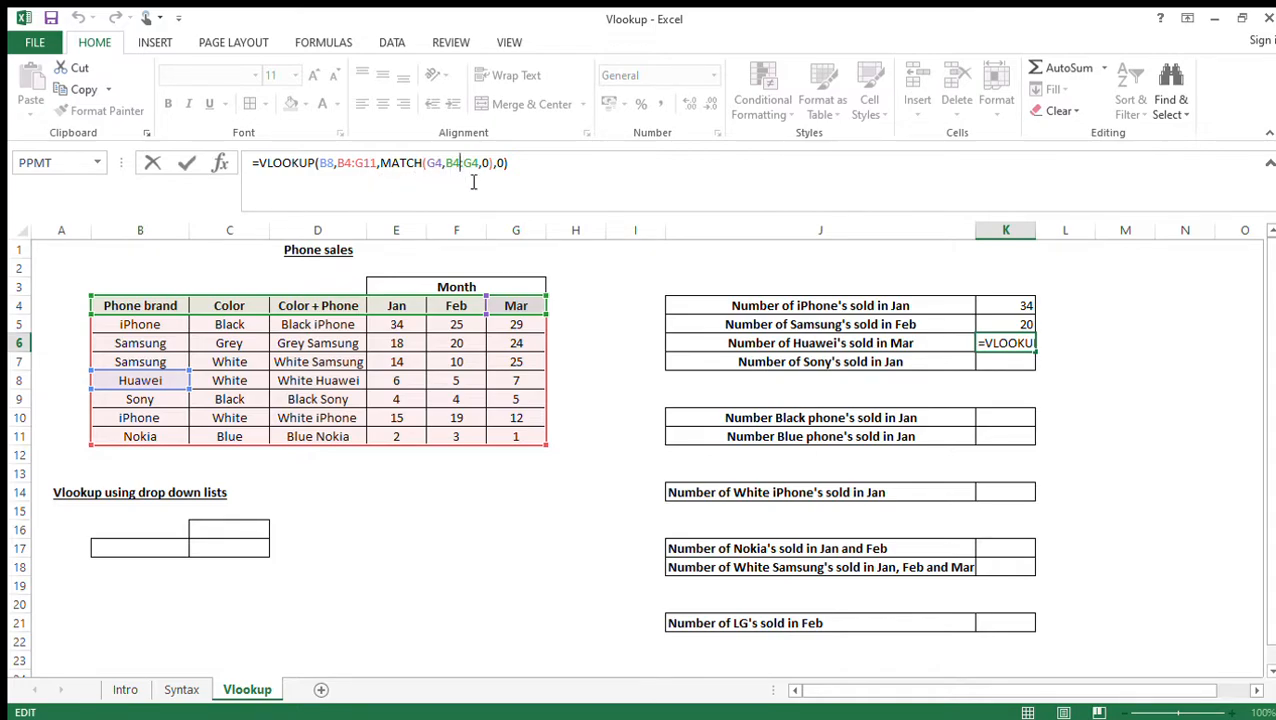
- Begin a VLOOKUP formula in K7 with the Sony cell B9 as lookup value and B4:G11 as table array
left_click(999, 378)
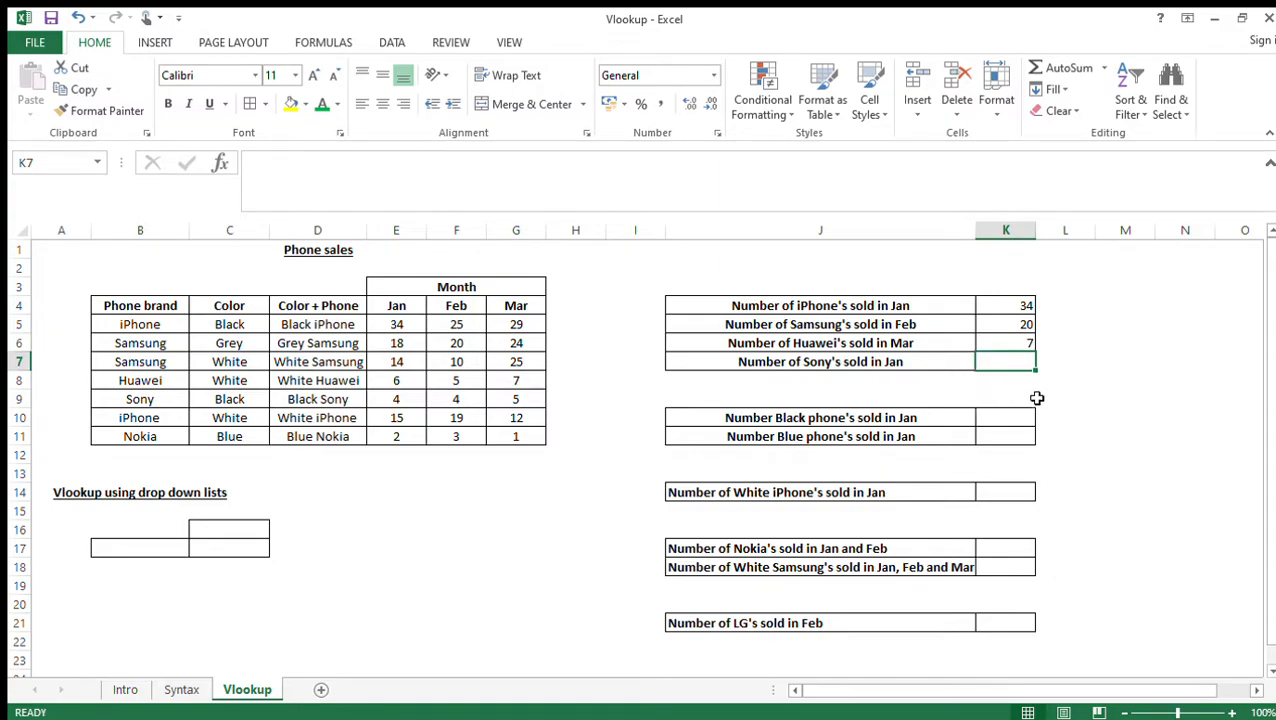
type("=vlookup(\"")
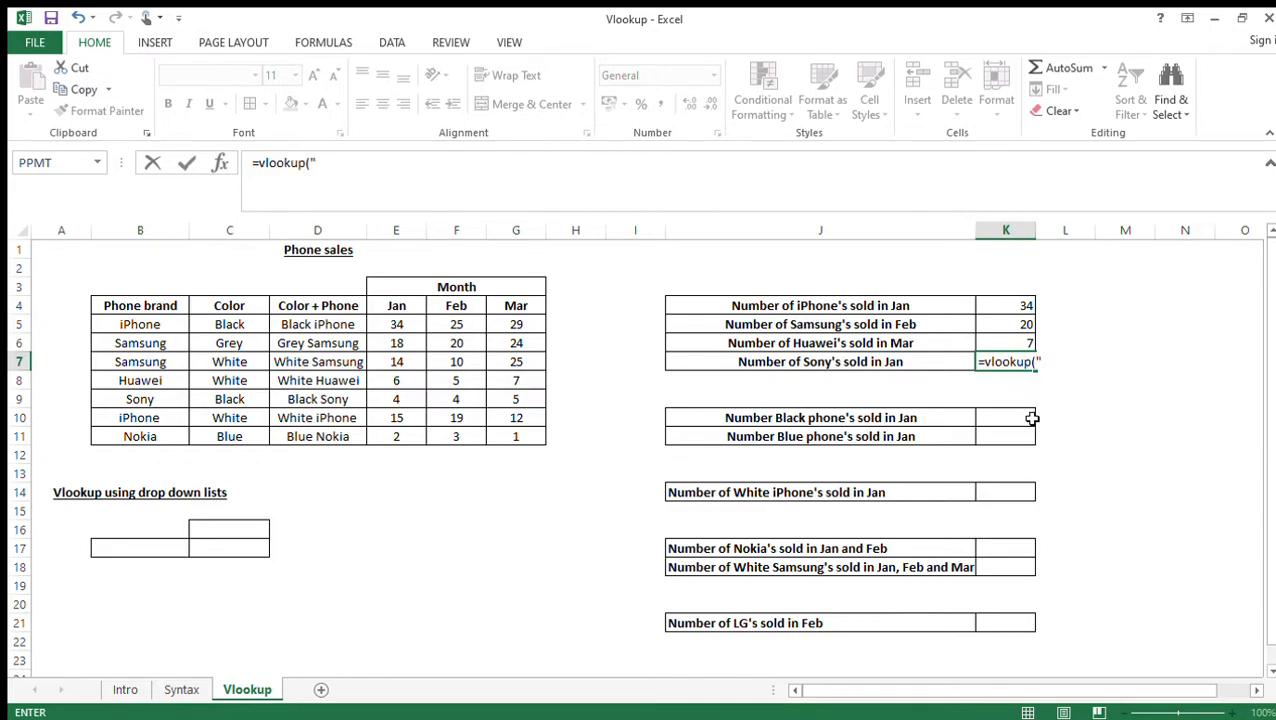
left_click(172, 408)
type(",")
left_click(125, 307)
key("ctrl+shift+Right")
key("shift+Down")
key("shift+Down")
key("shift+Down")
key("shift+Down")
key("shift+Down")
key("shift+Down")
key("shift+Down")
- Complete the K7 formula with MATCH("Jan",B4:G4,0) as the column index and 0 for an exact match
type(",match")
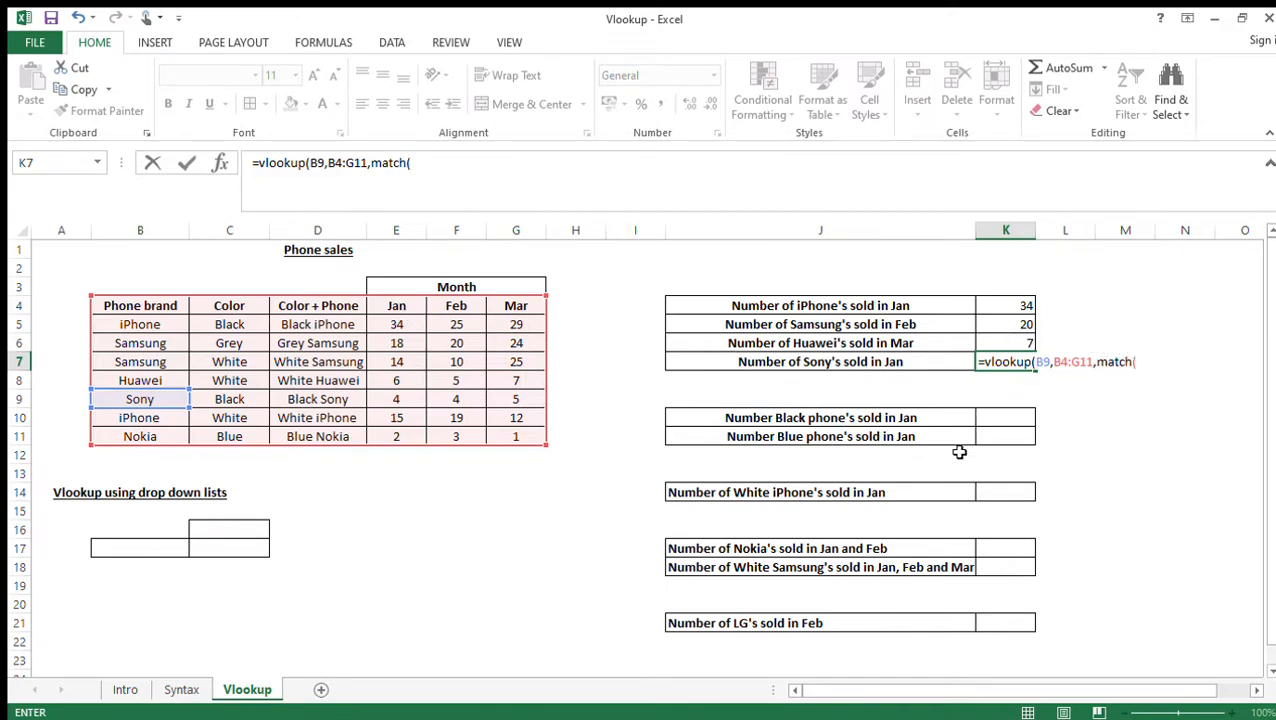
type("(\"Ja")
left_click(132, 313)
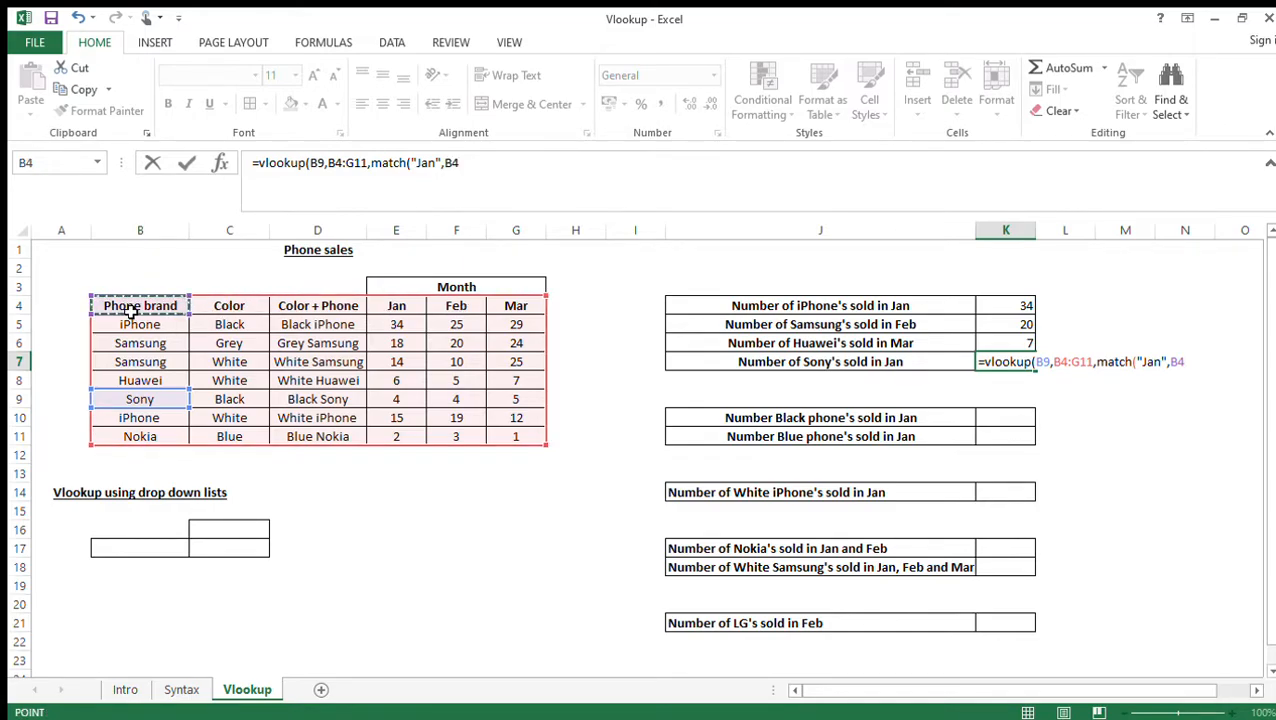
key("ctrl+shift+Right")
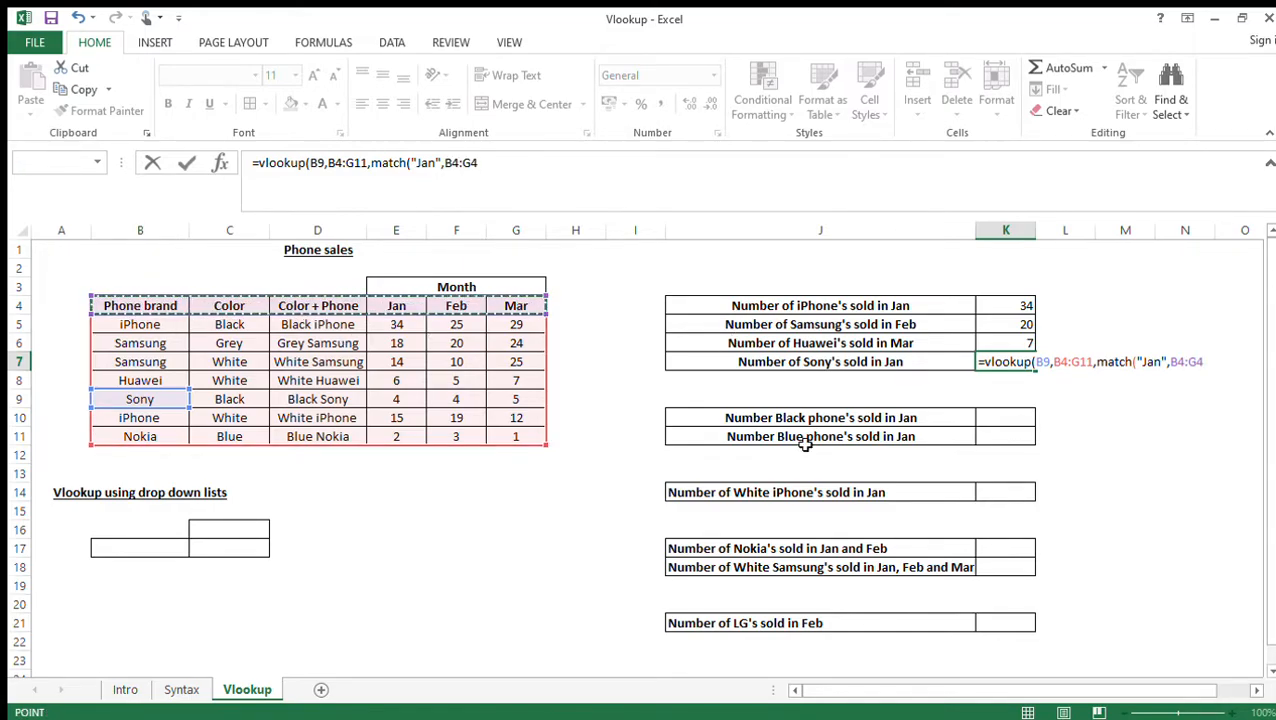
type(",0),0")
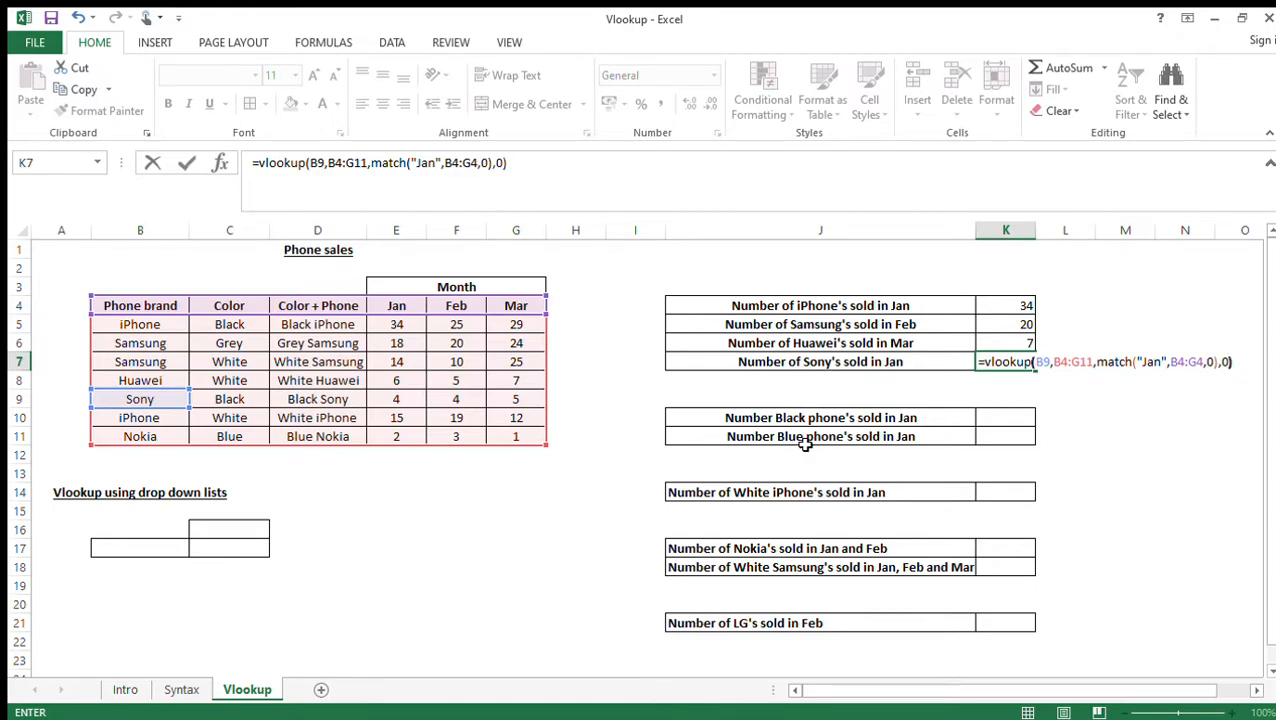
type(")")
key("Return")
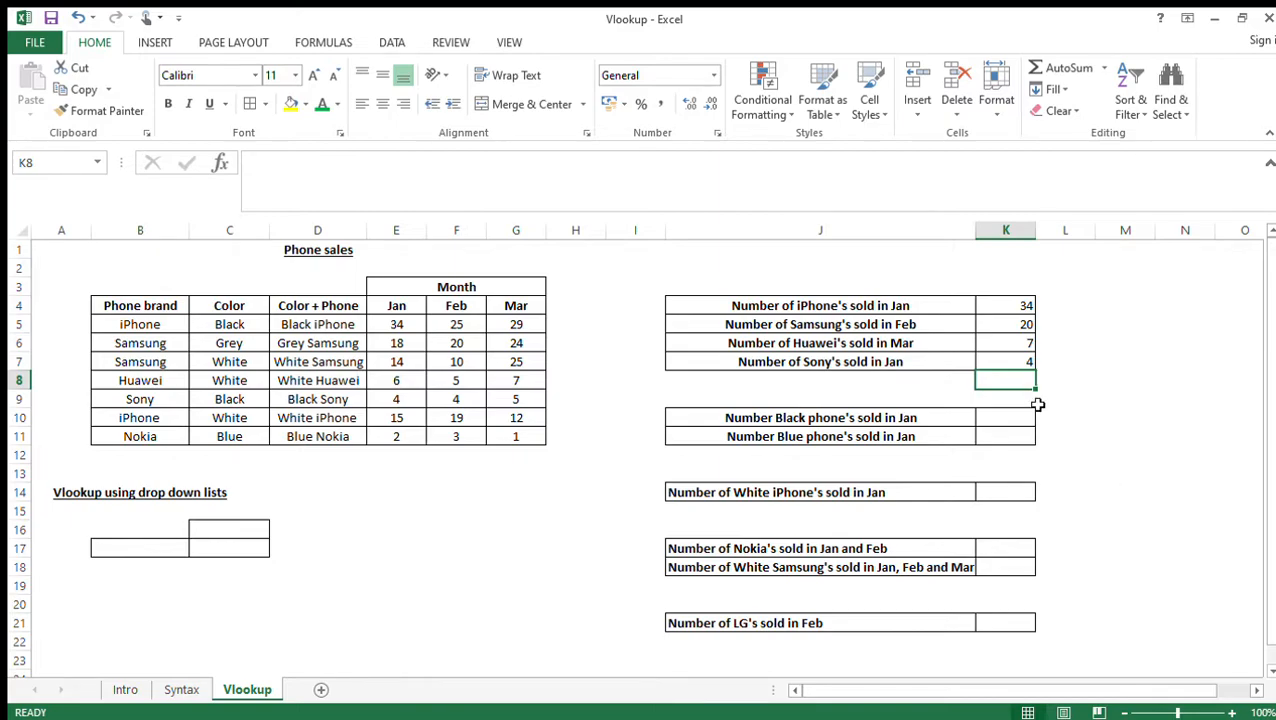
- Compare the K7 result with Sony's Jan figure in the table and review the formula's MATCH argument
left_click(1010, 365)
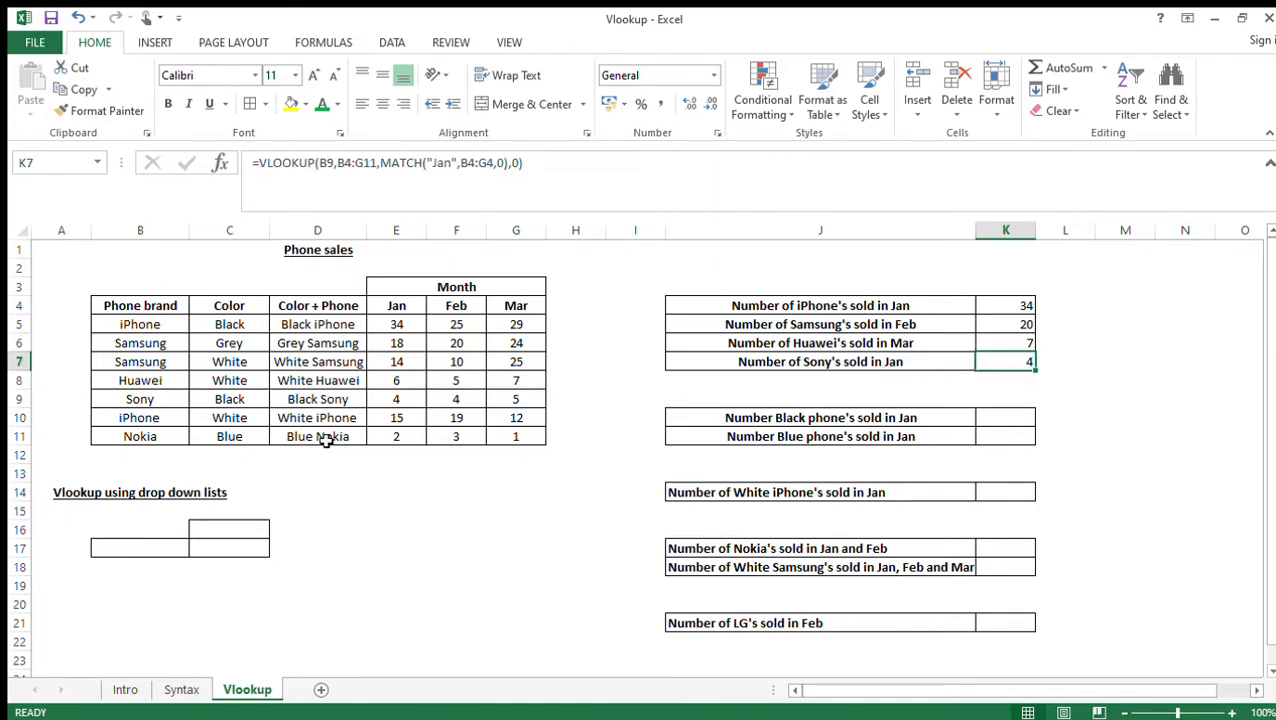
left_click(398, 400)
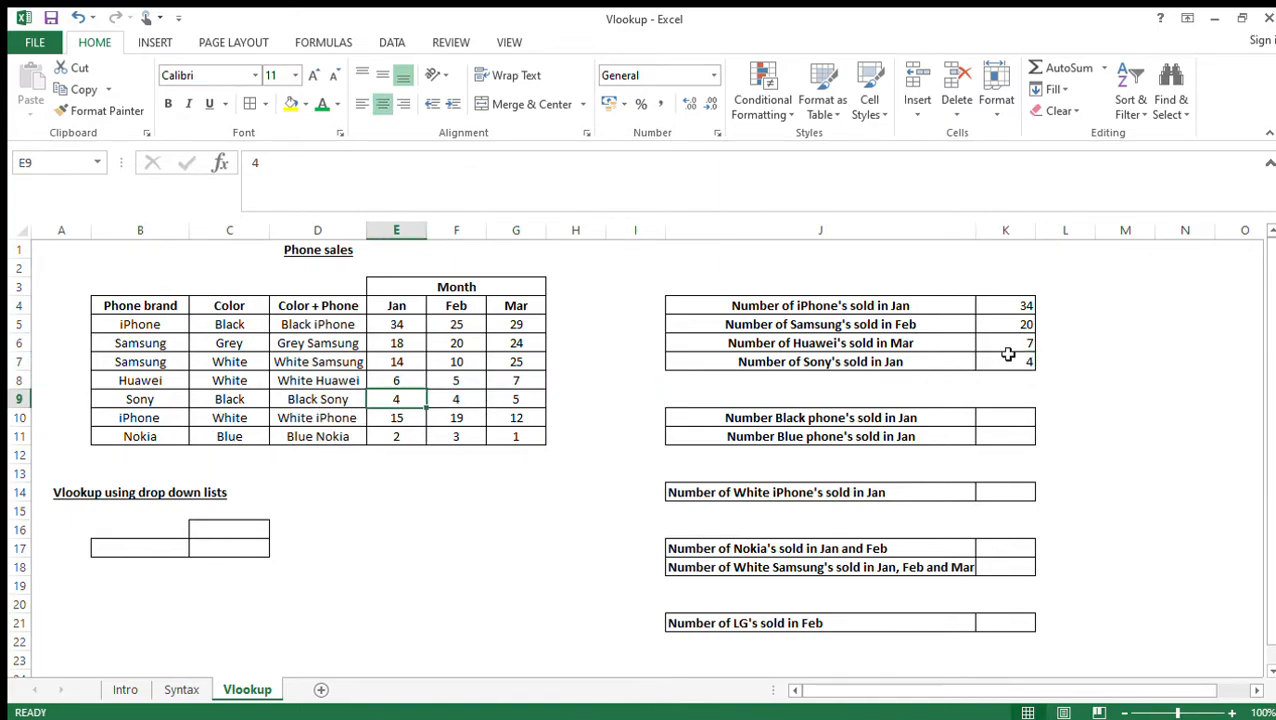
left_click(1008, 356)
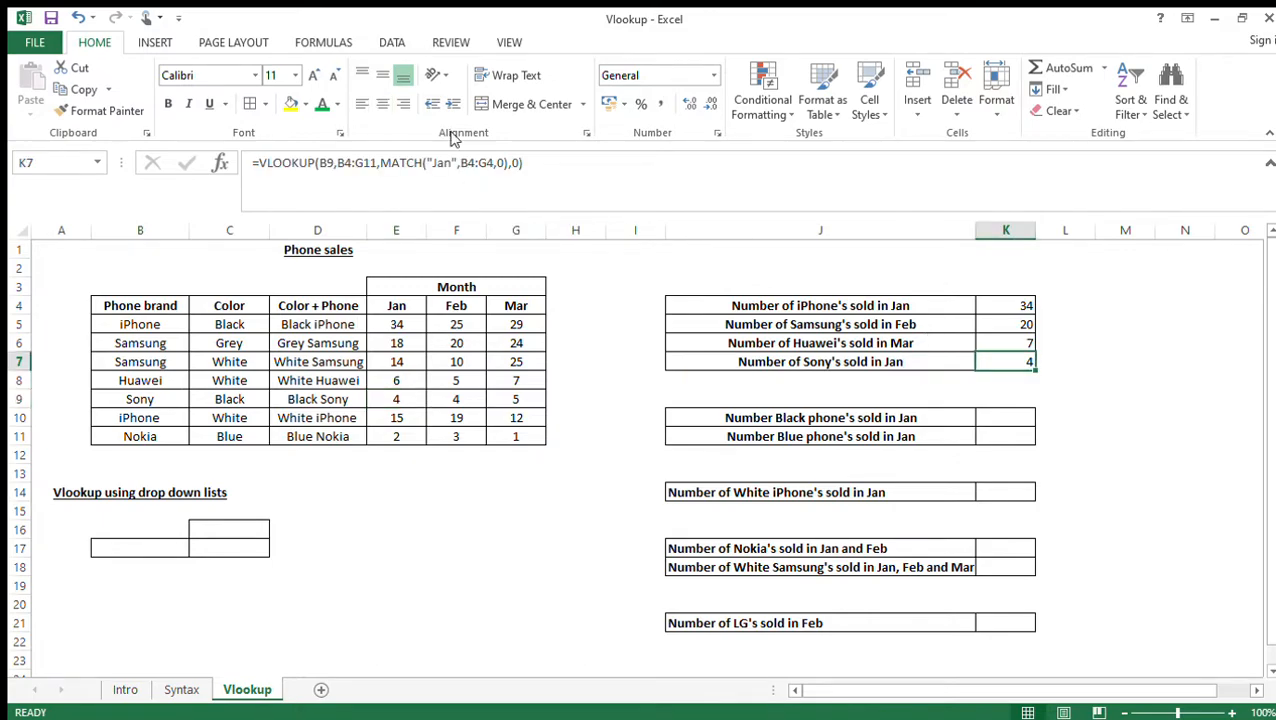
left_click(447, 175)
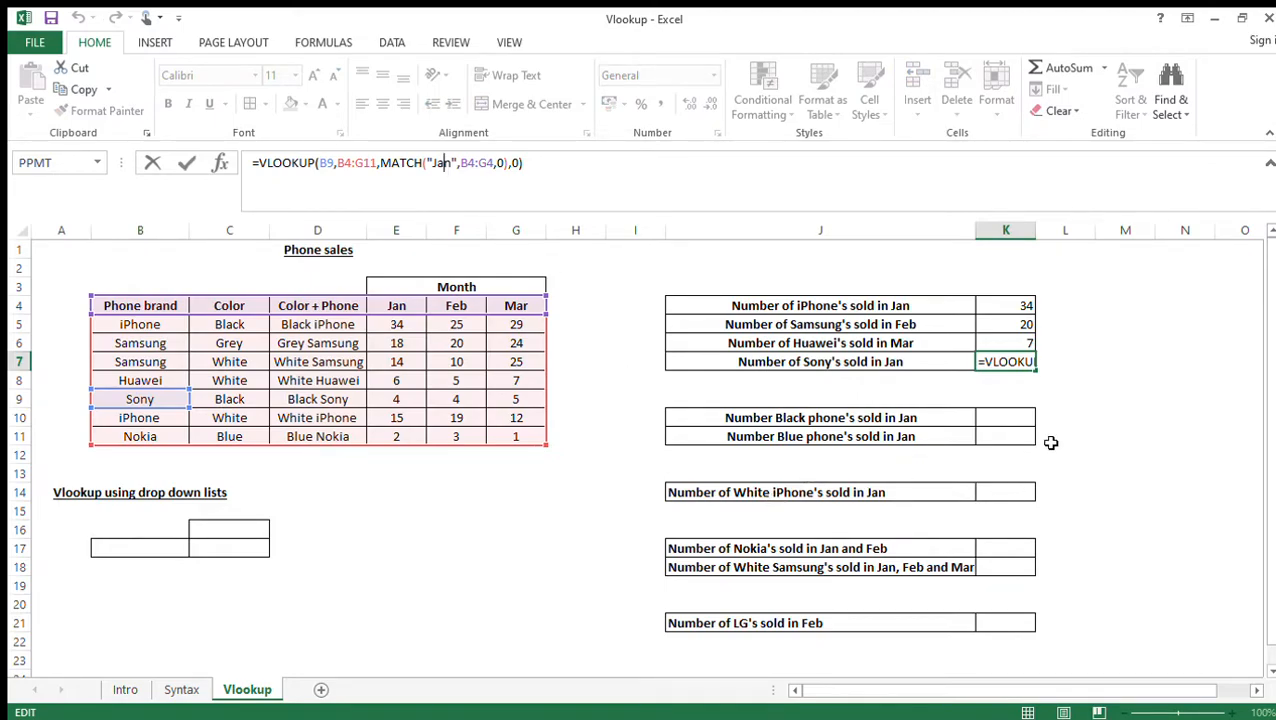
key("Return")
left_click(990, 420)
type("=vlookup(")
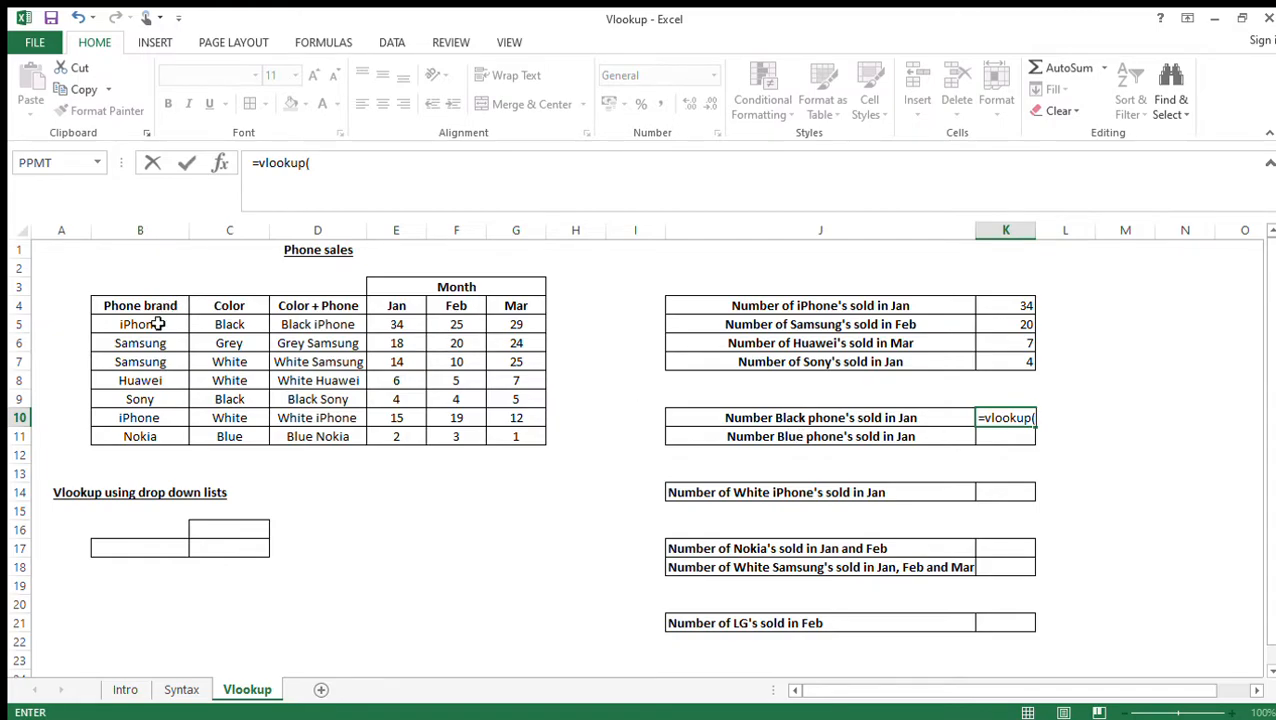
left_click(131, 310)
key("ctrl+shift+Right")
key("ctrl+shift+Down")
type(",")
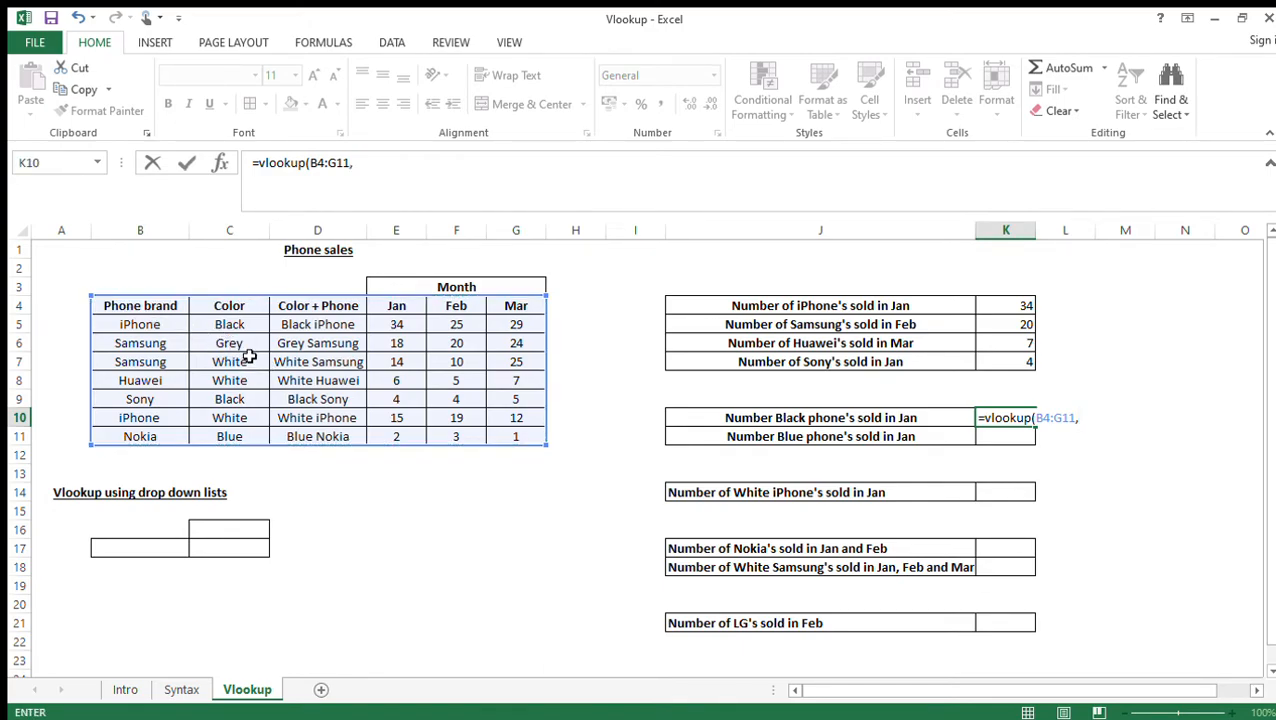
key("Escape")
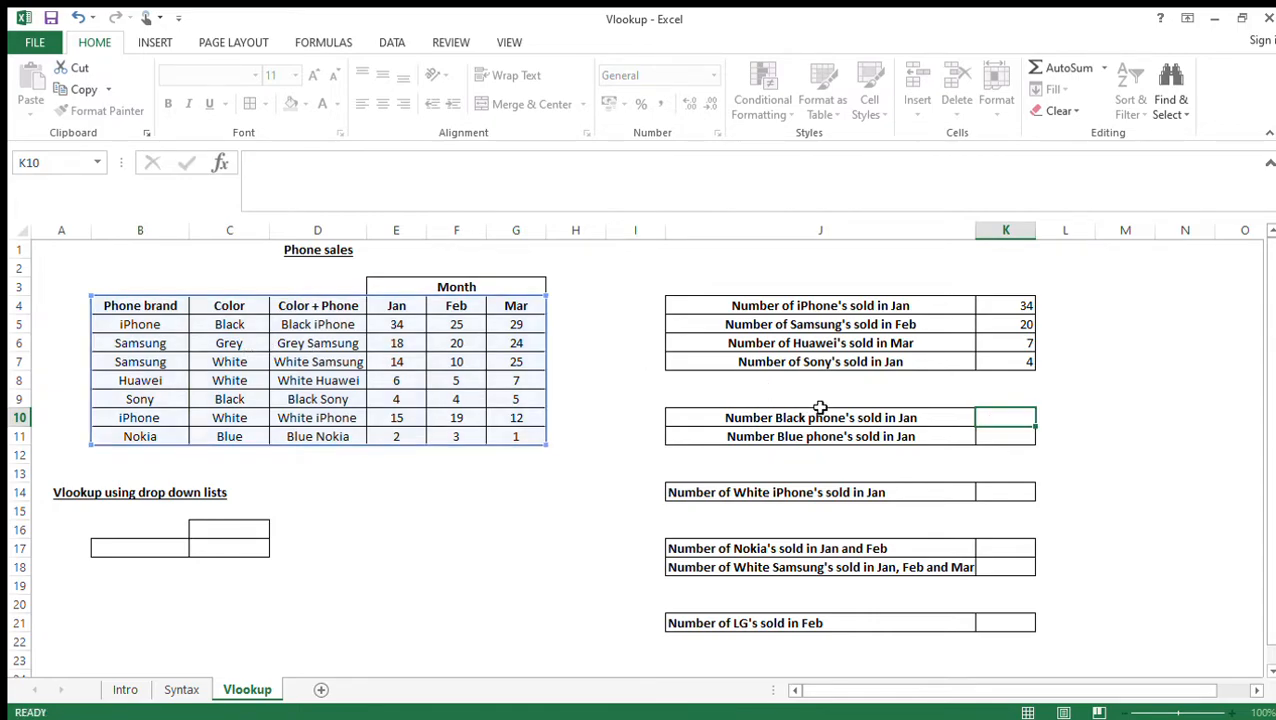
- Enter =VLOOKUP(C5,B4:G11,4,0) in K10 to look up the Black phones sold in Jan
type("=vlookup(")
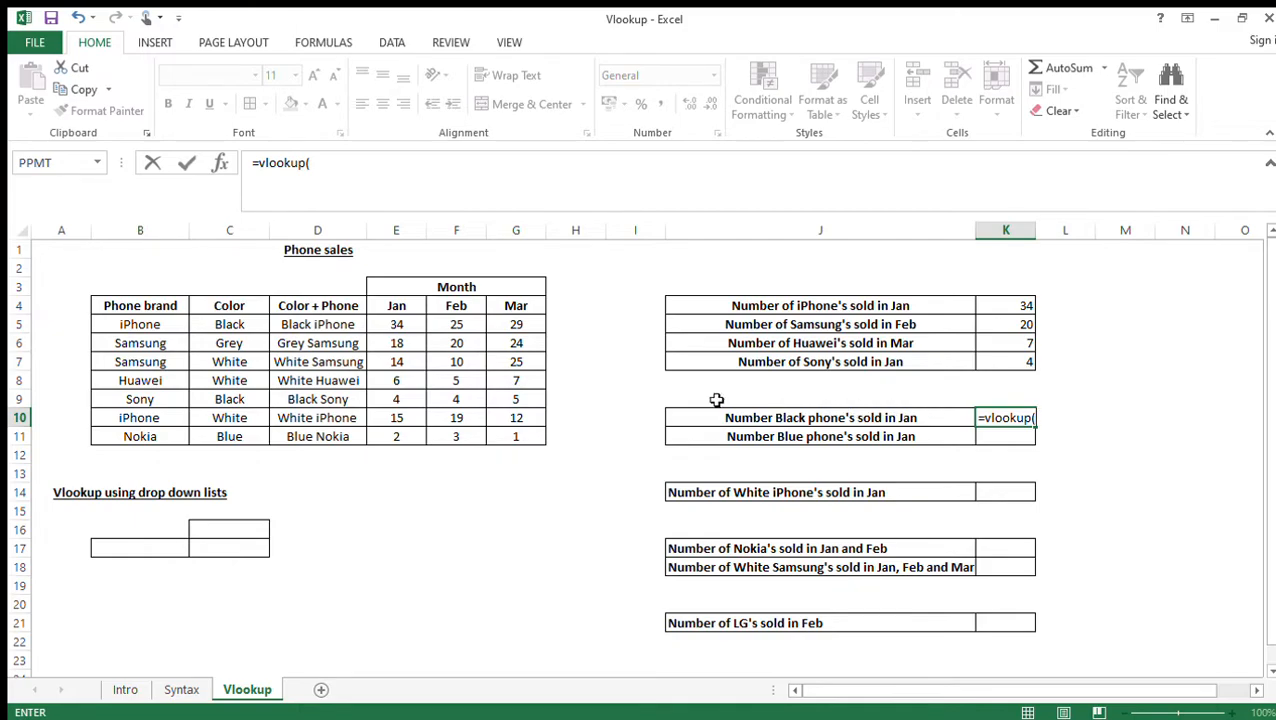
left_click(242, 328)
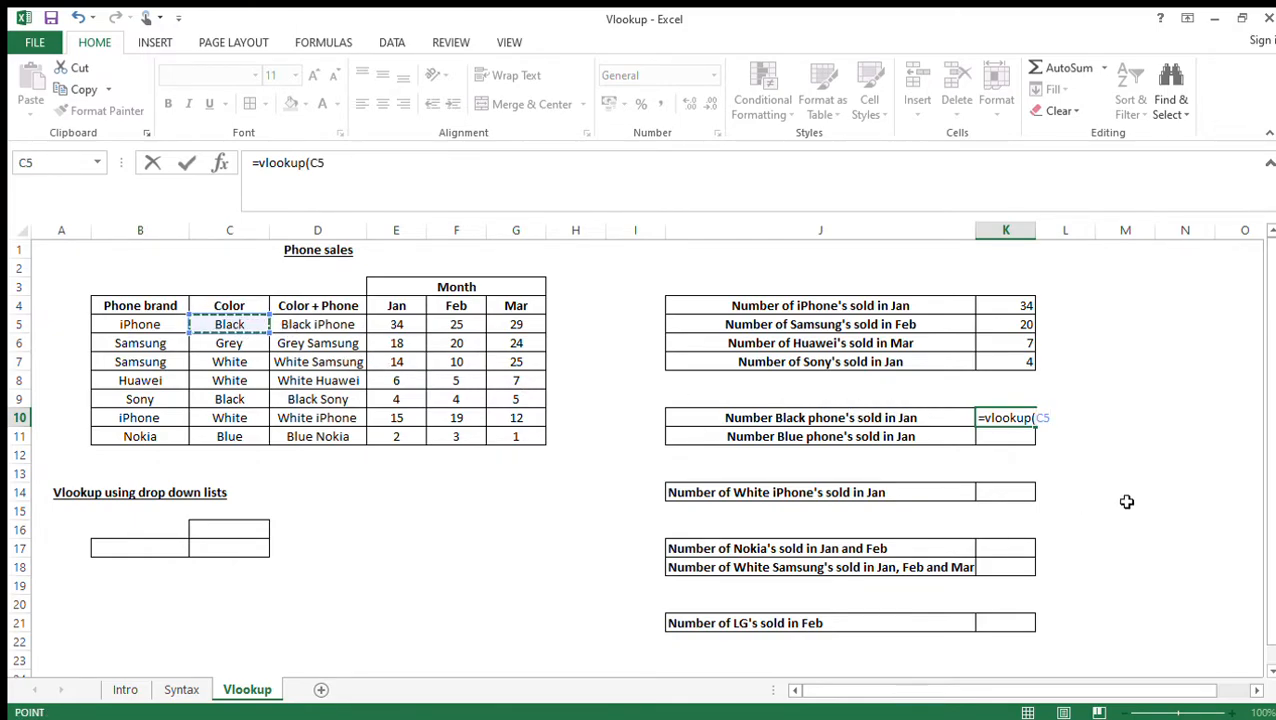
type(",")
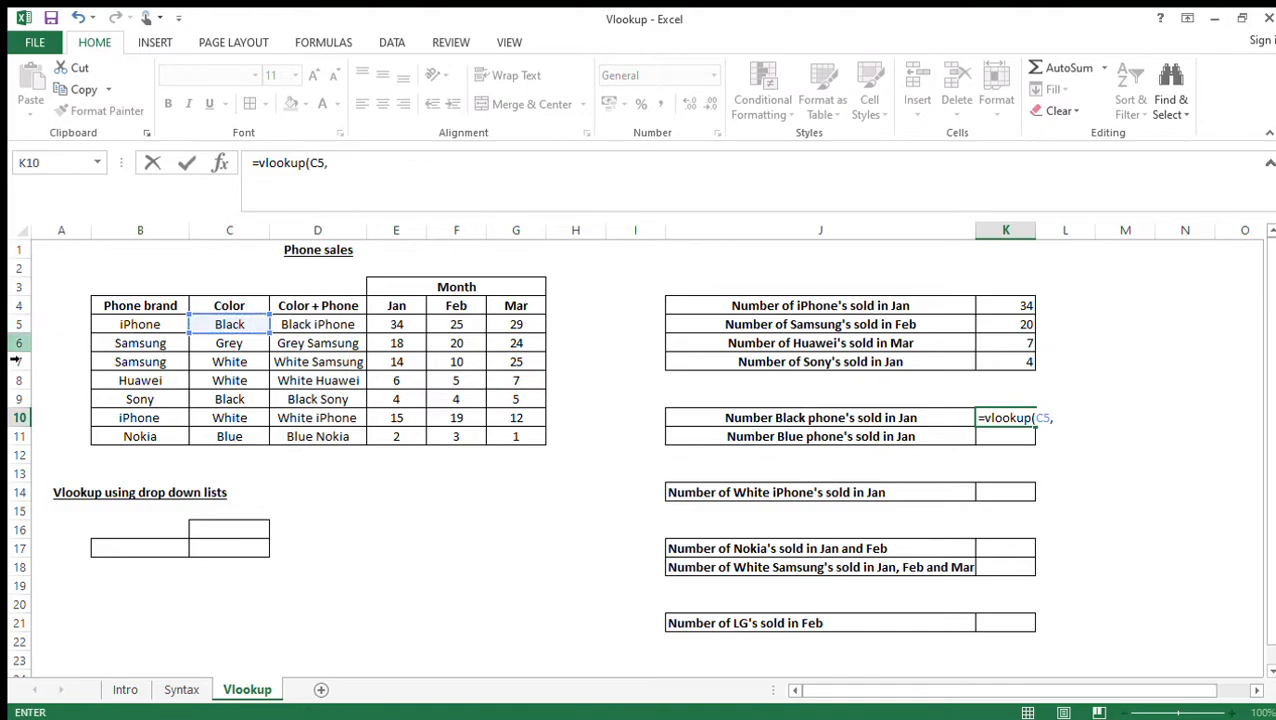
left_click(120, 309)
key("ctrl+shift+Right")
key("ctrl+shift+Down")
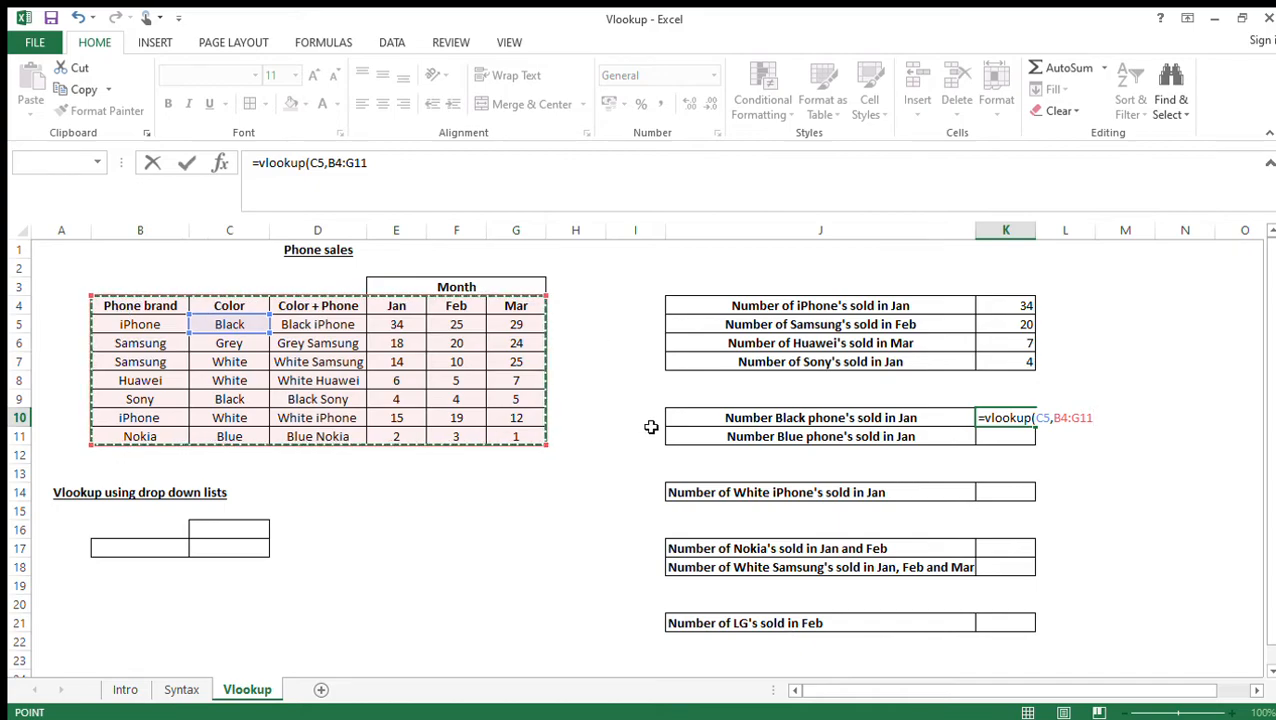
type(",")
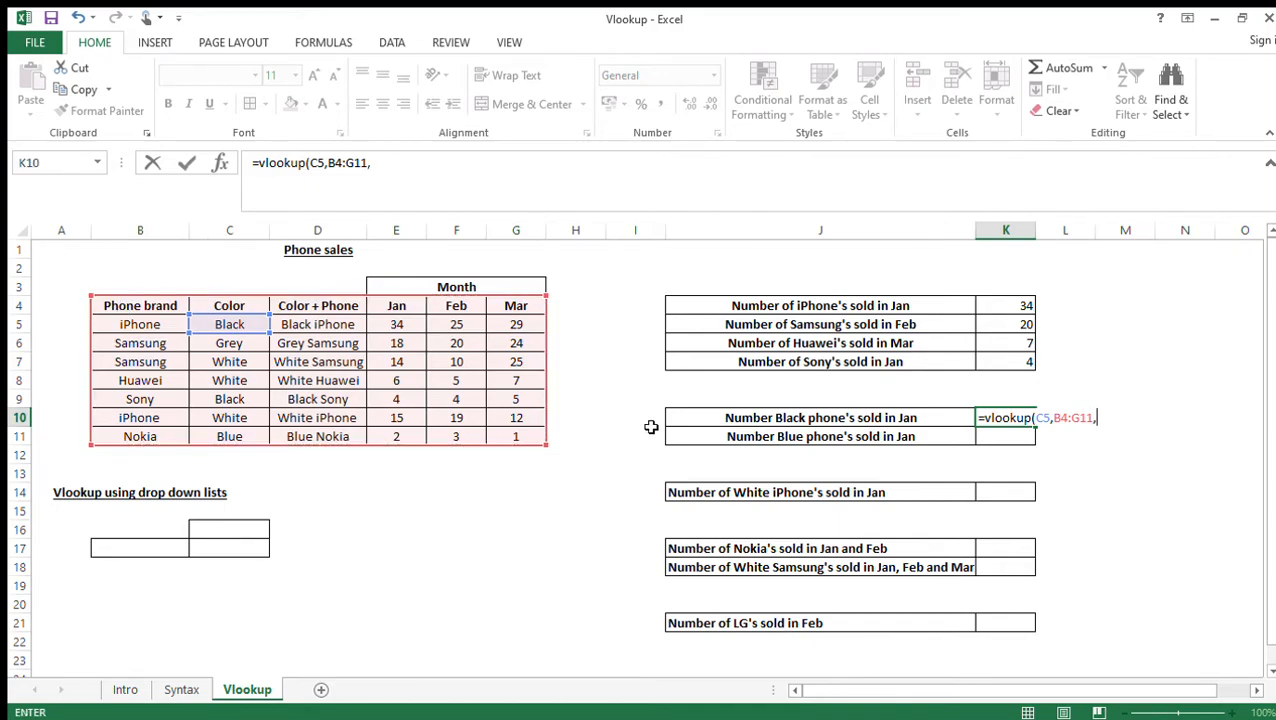
type("4,0")
key("Return")
- Change the table array in the K10 formula to C4:G11 so that it starts at the Color column
left_click(1010, 424)
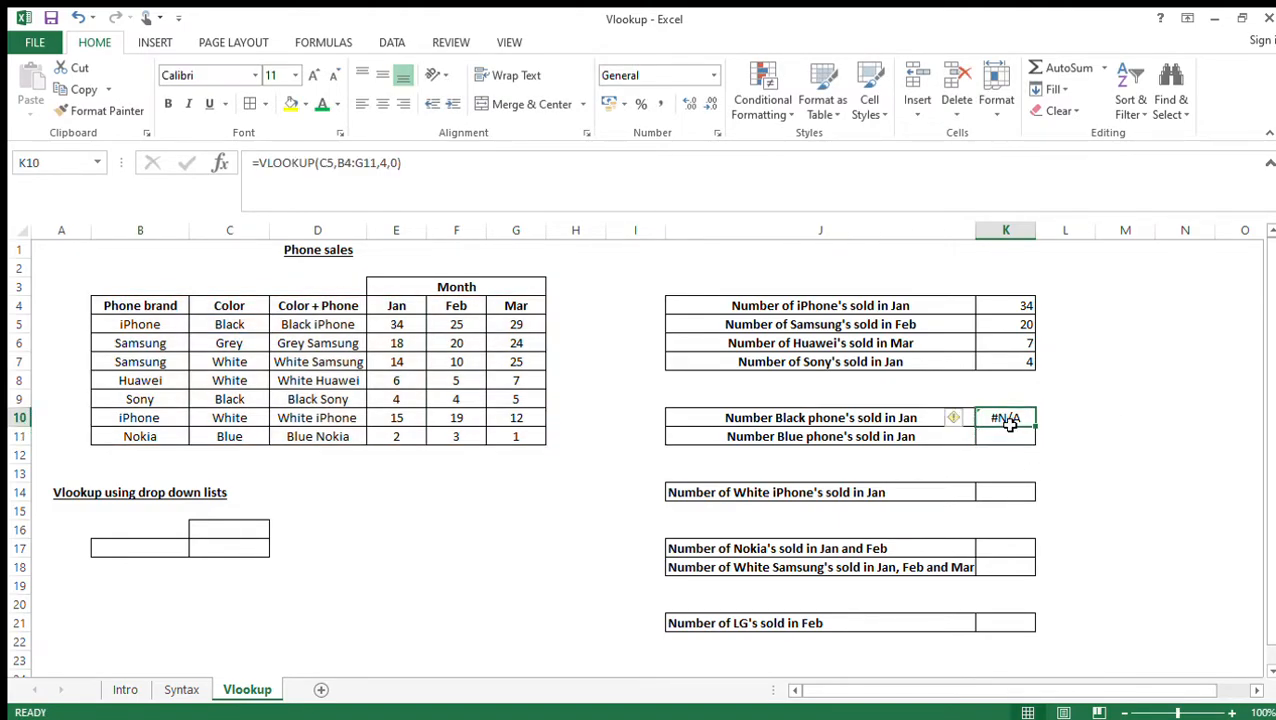
left_click(412, 177)
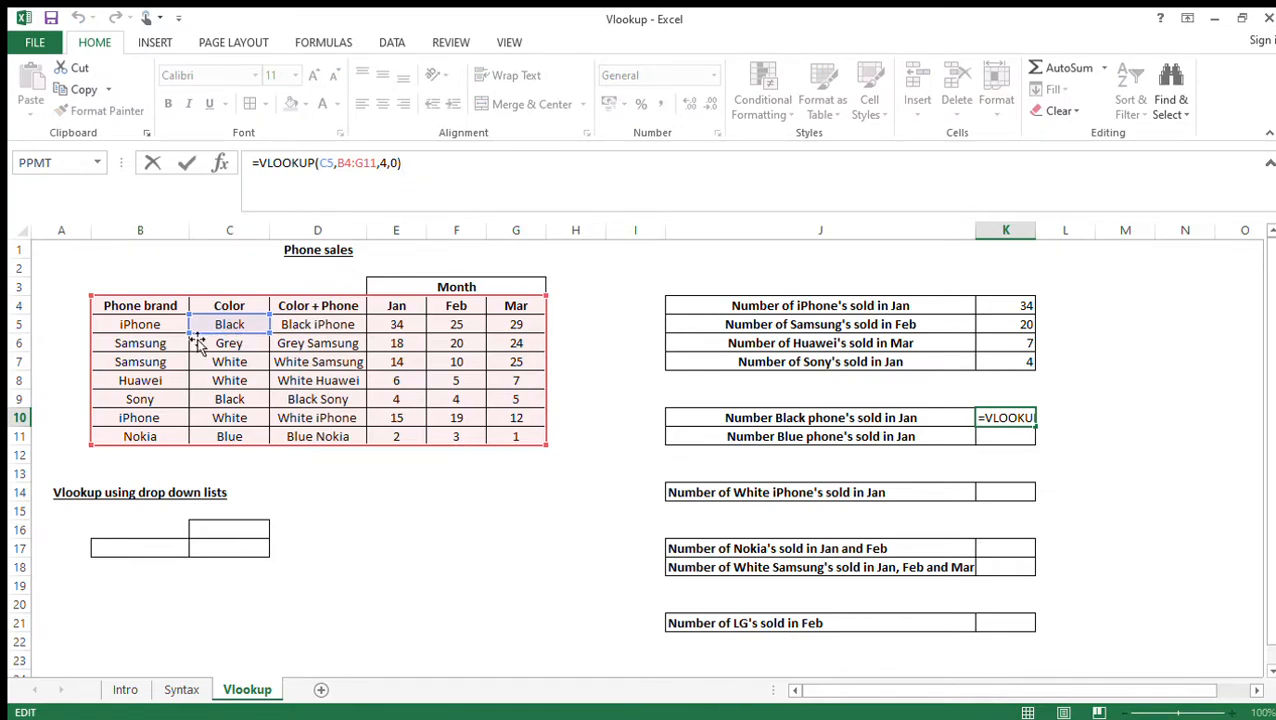
left_click(346, 178)
key("BackSpace")
type("C")
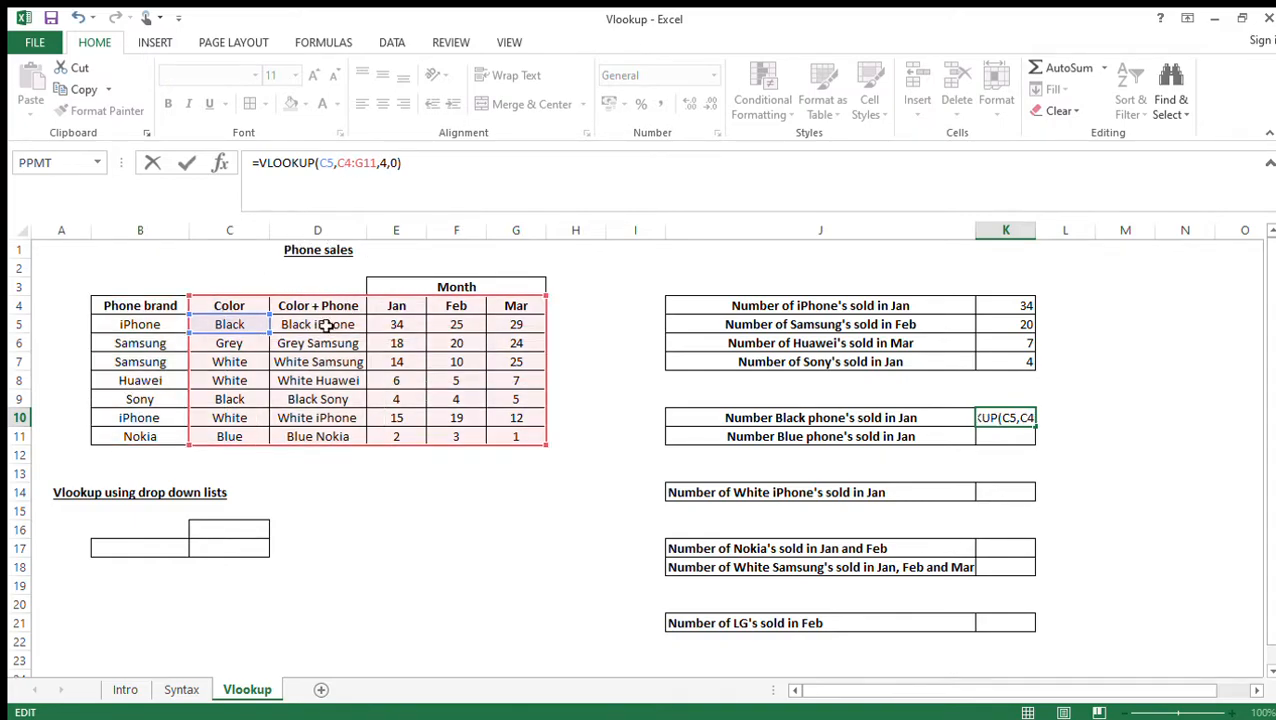
key("Return")
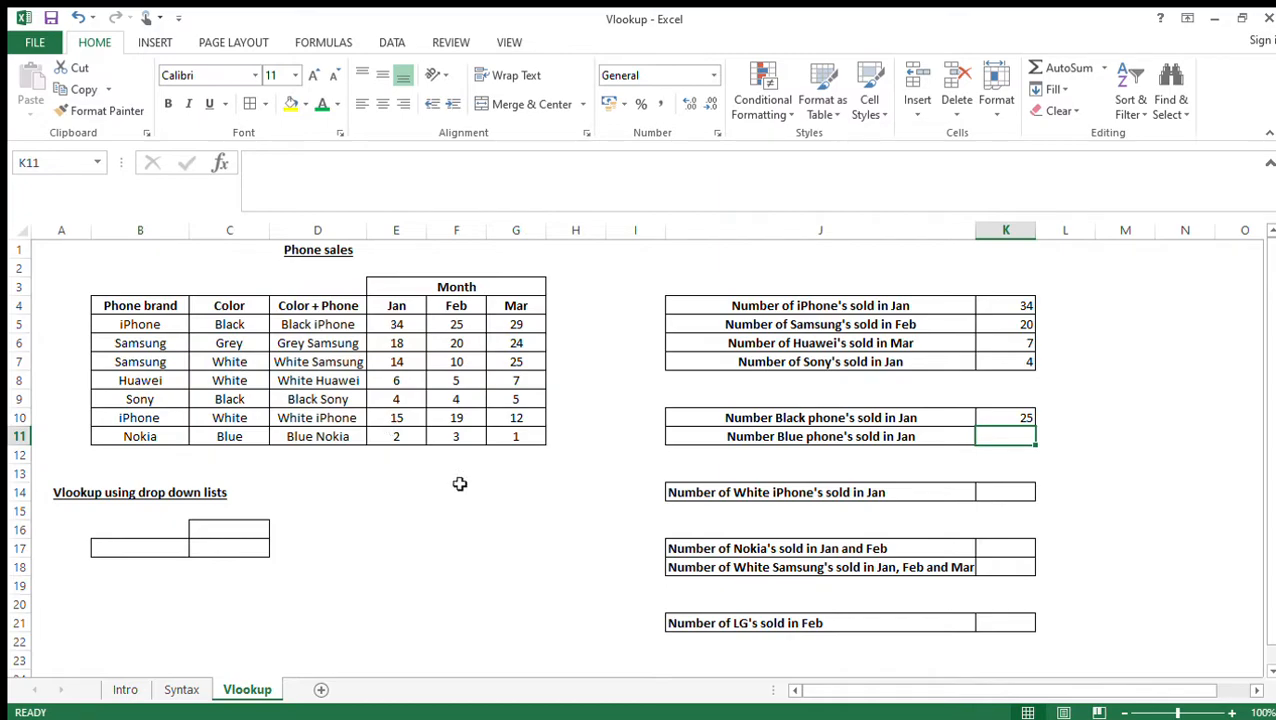
- Set the column index in the K10 formula to 3 and check the result against the first Black row's Jan figure
left_click(1007, 417)
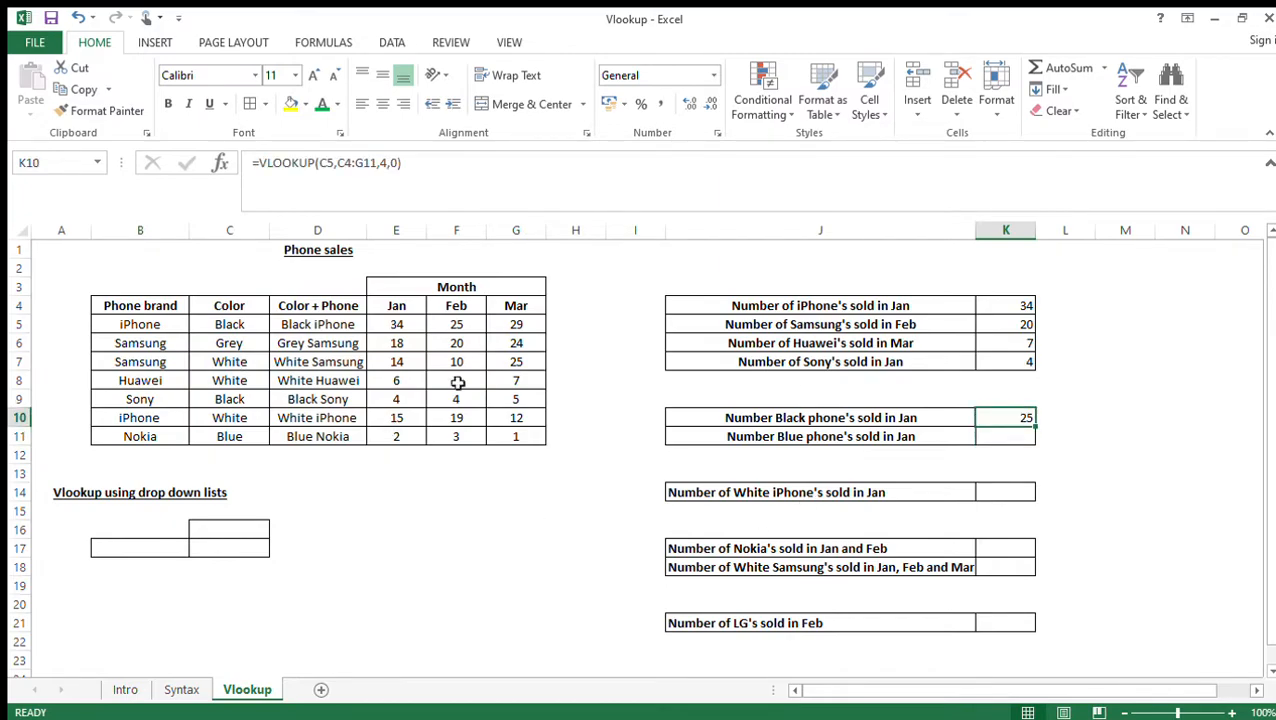
left_click(229, 323)
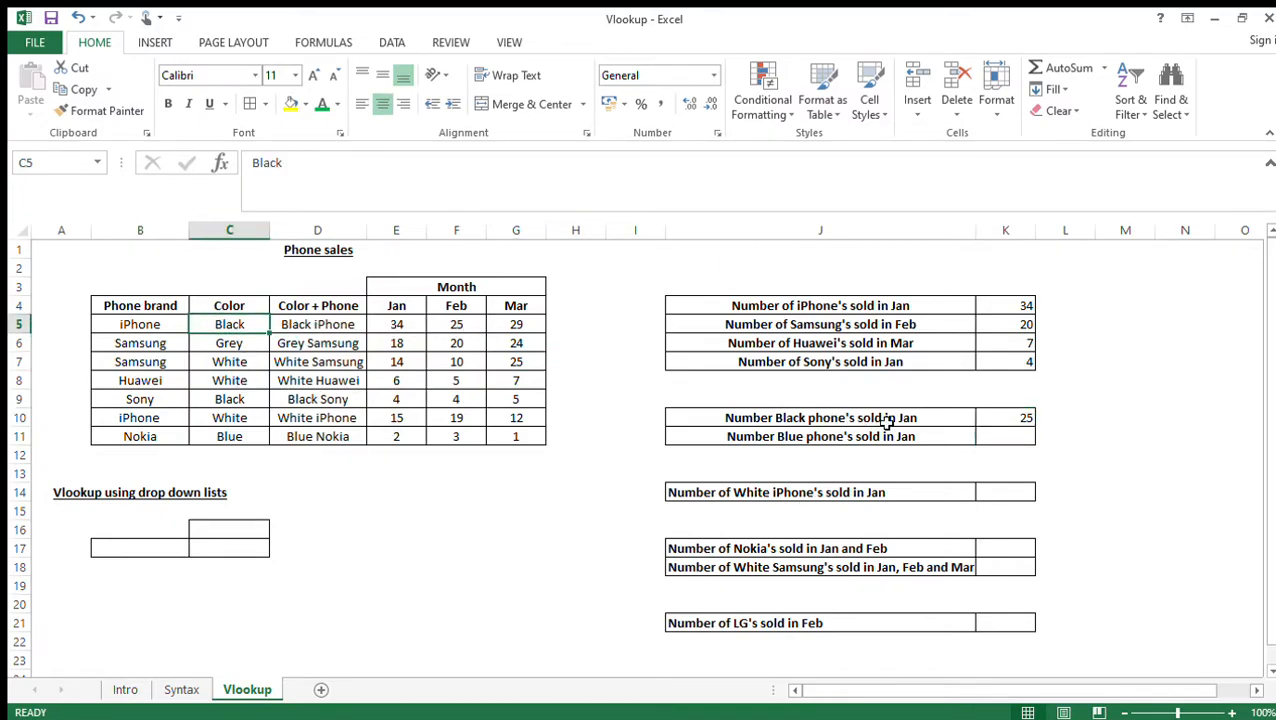
left_click(1003, 421)
left_click(440, 192)
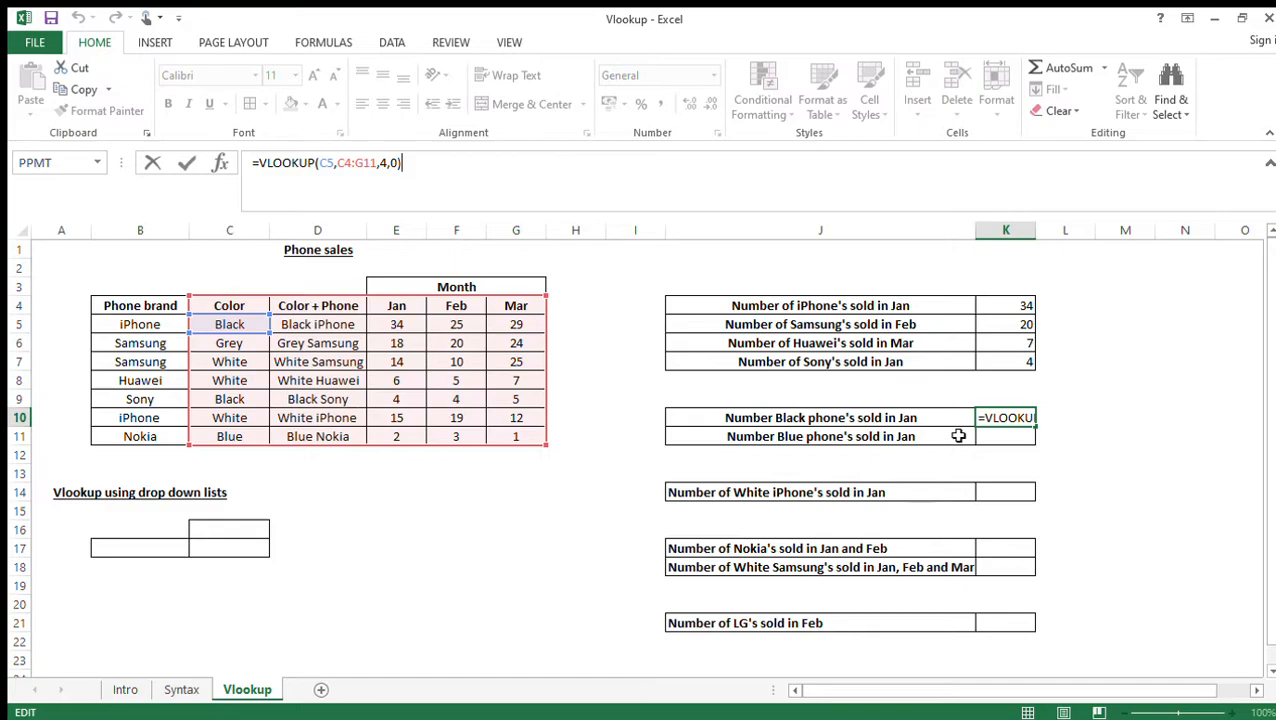
left_click(390, 170)
key("BackSpace")
type("3")
key("Return")
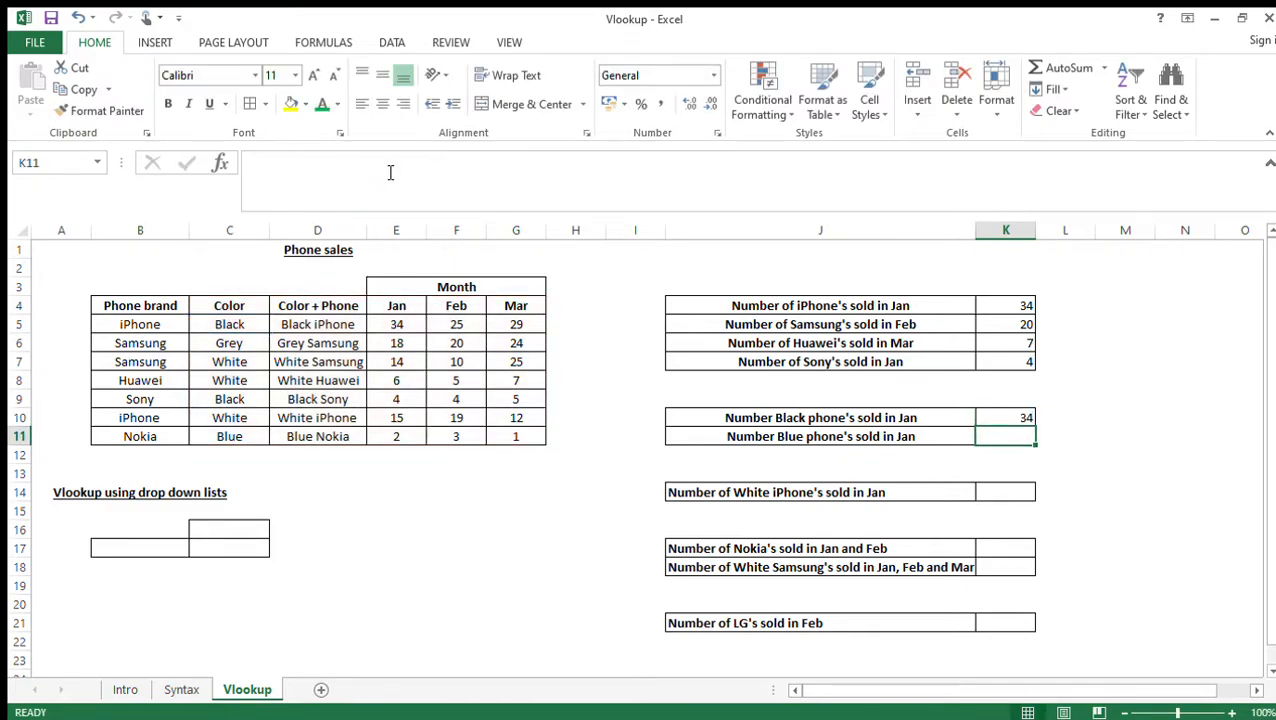
left_click(398, 327)
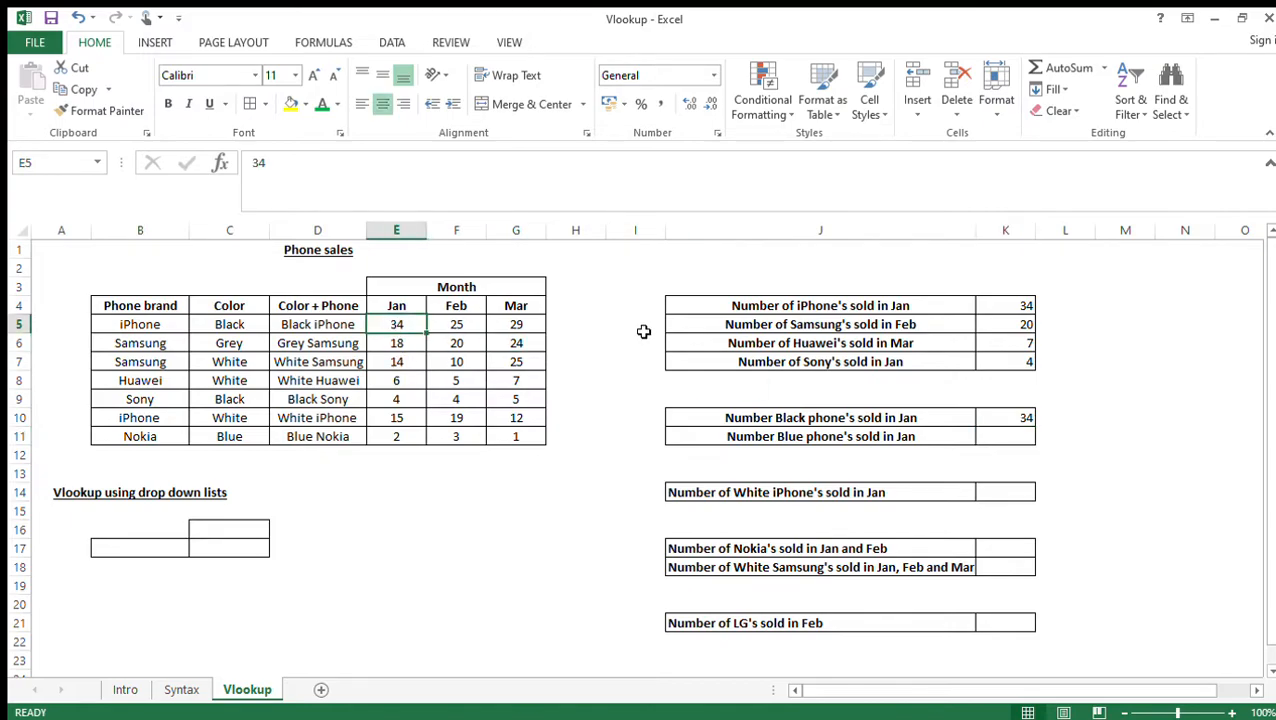
left_click(235, 330)
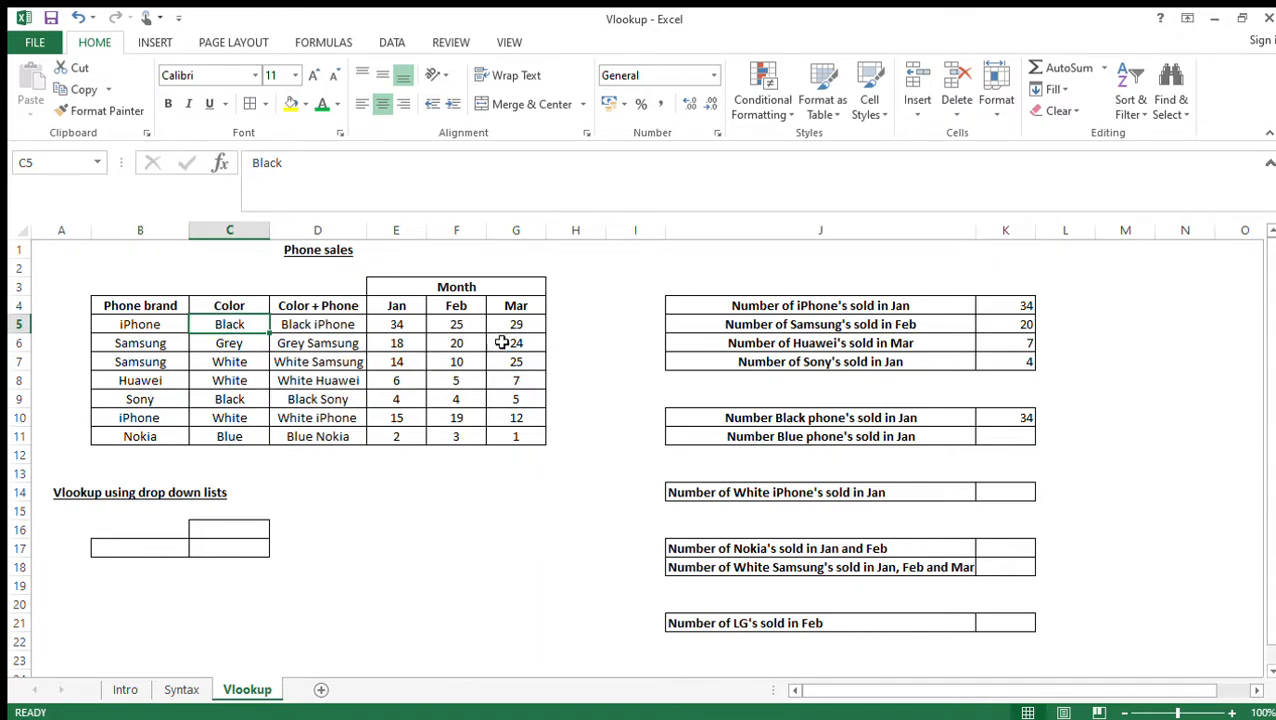
- Enter =VLOOKUP("Blue",C5:G11,3,FALSE) in K11 and check the result against the Blue row's Jan figure
left_click(991, 438)
type("=")
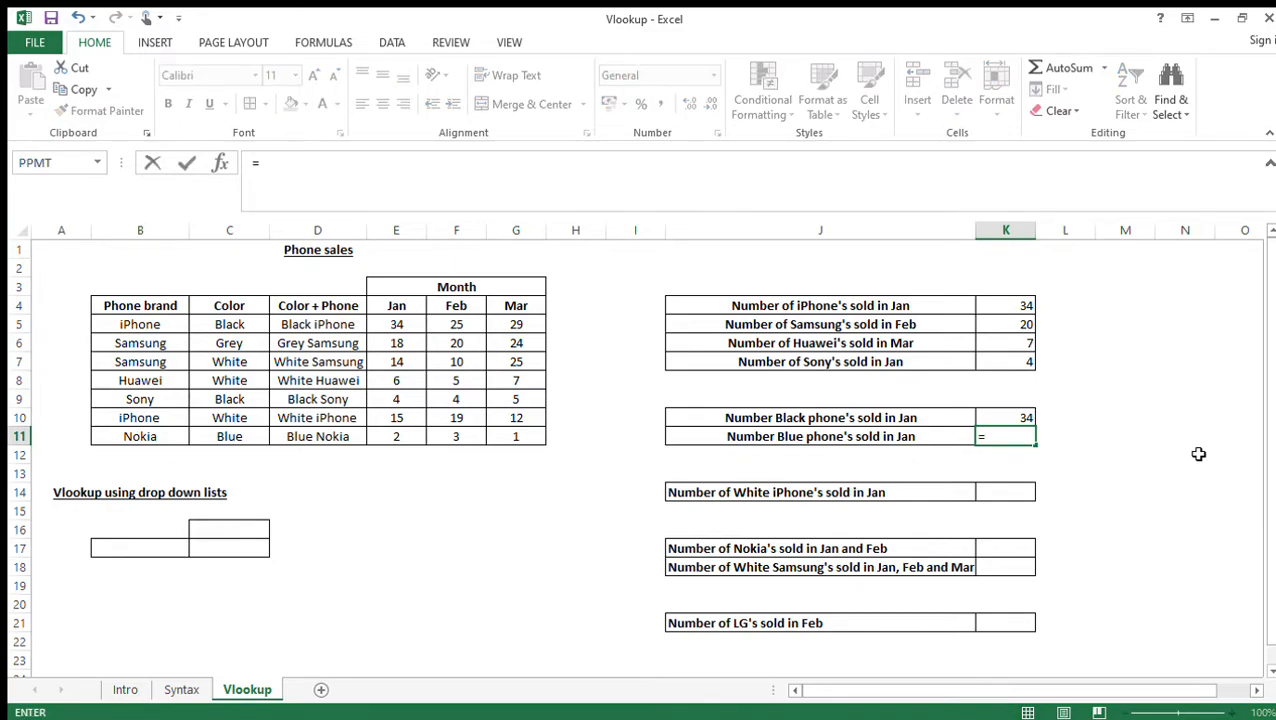
type("vlookup(\"Blue\",")
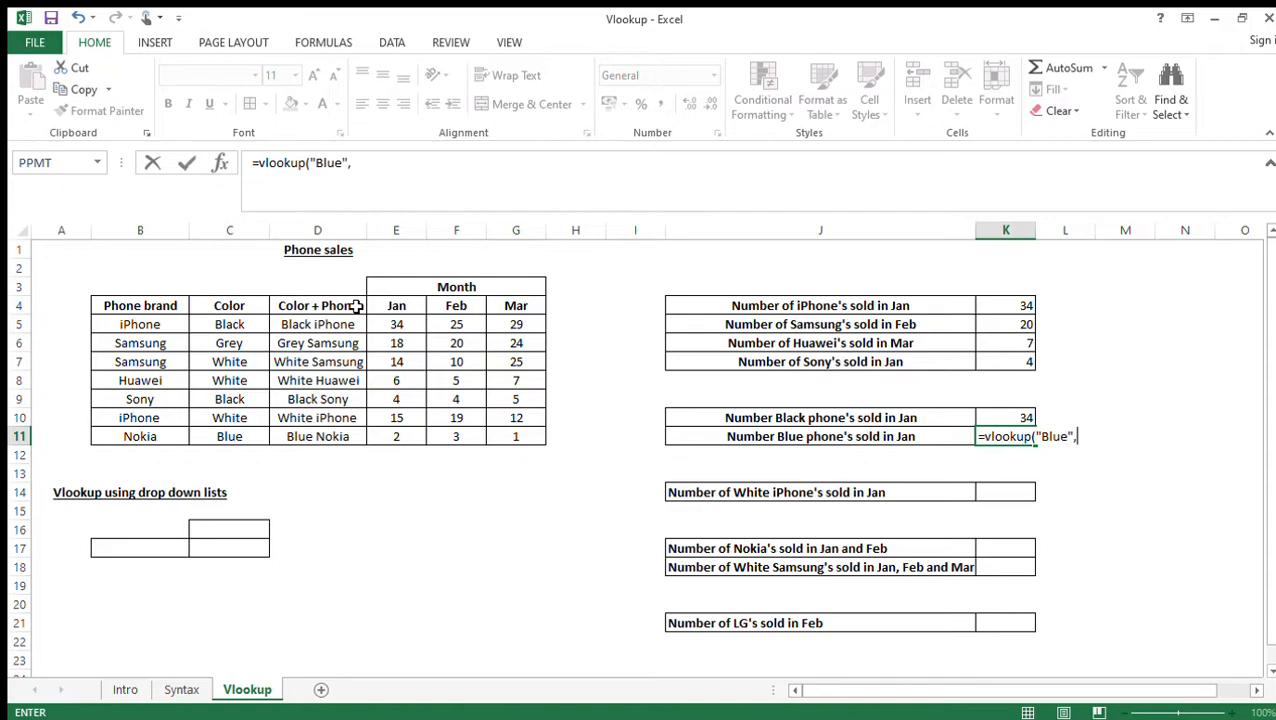
left_click(244, 325)
key("ctrl+shift+Right")
key("ctrl+shift+Down")
type(",")
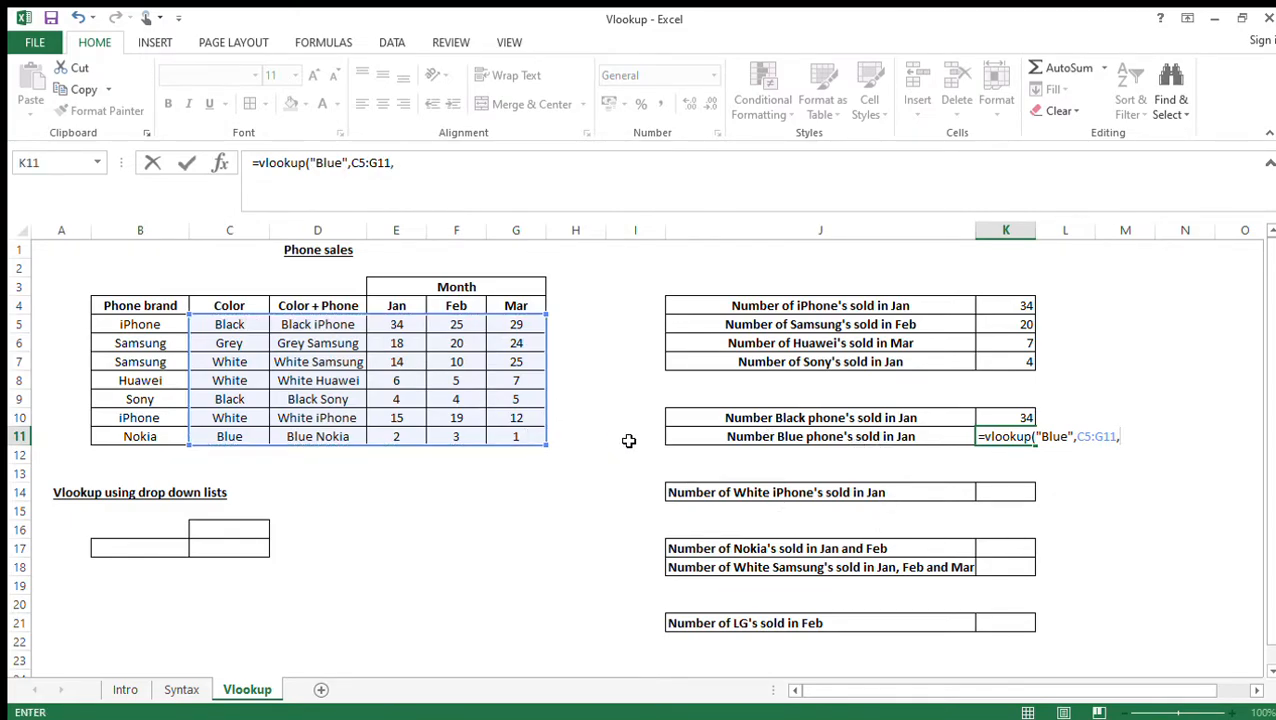
type("3,false)")
key("Return")
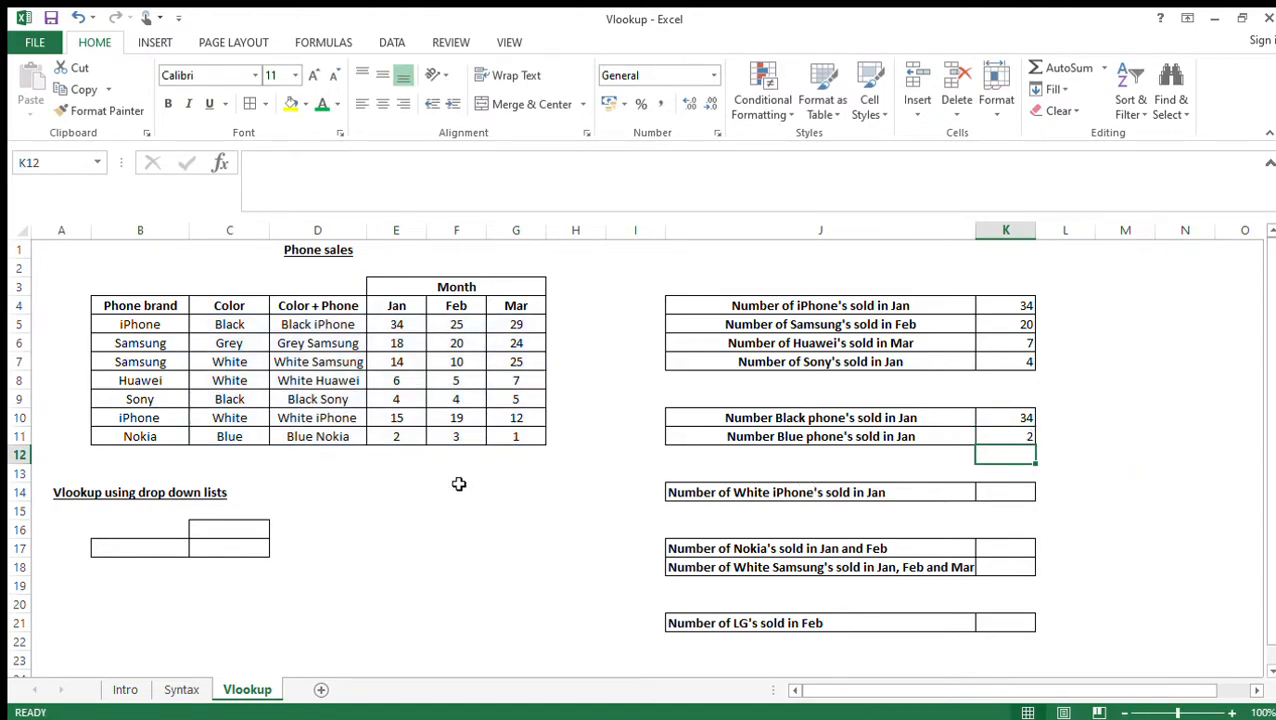
left_click(231, 436)
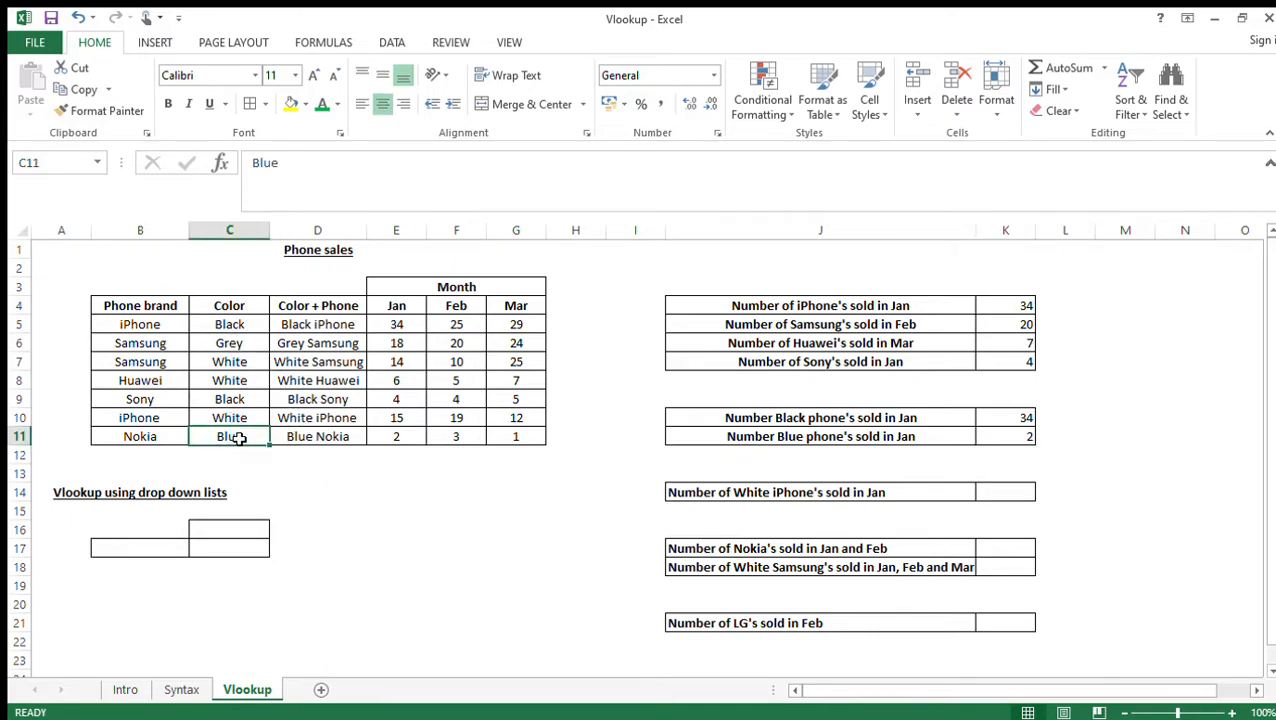
left_click(405, 441)
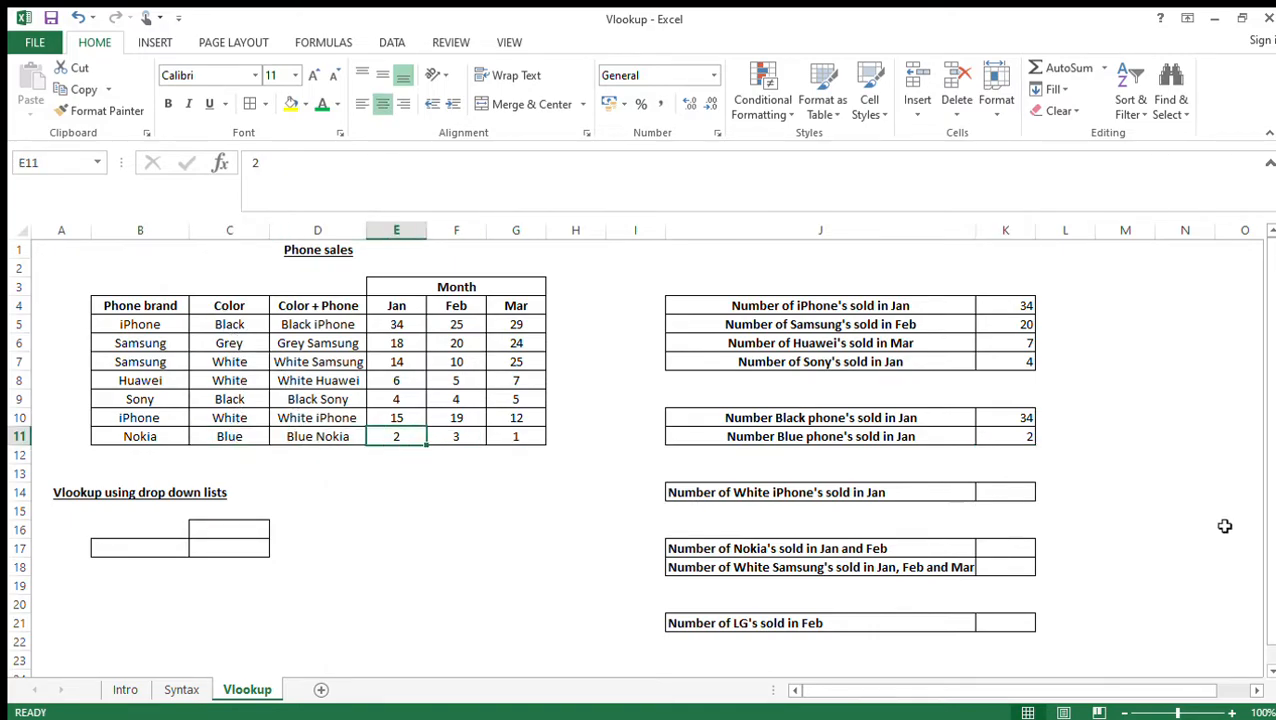
- Review the White iPhone question and the Color + Phone helper column, including the formula that joins color and brand
left_click(1176, 511)
left_click(1012, 497)
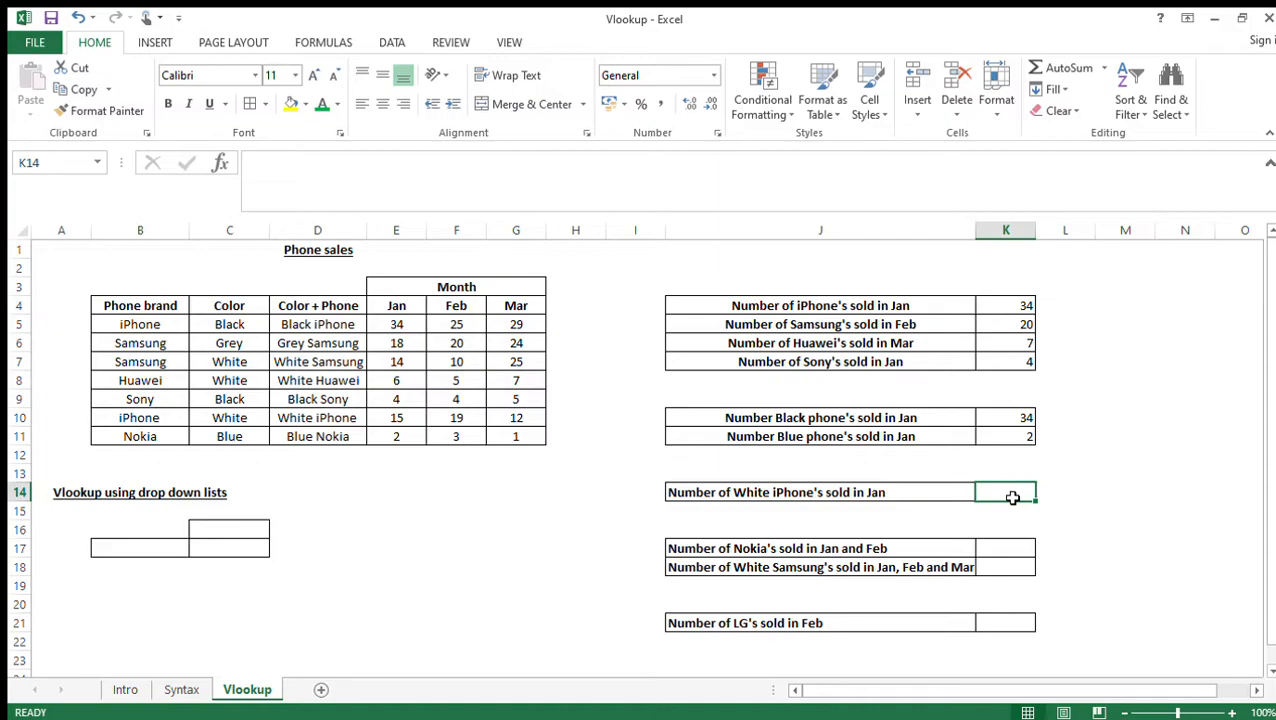
left_click(313, 312)
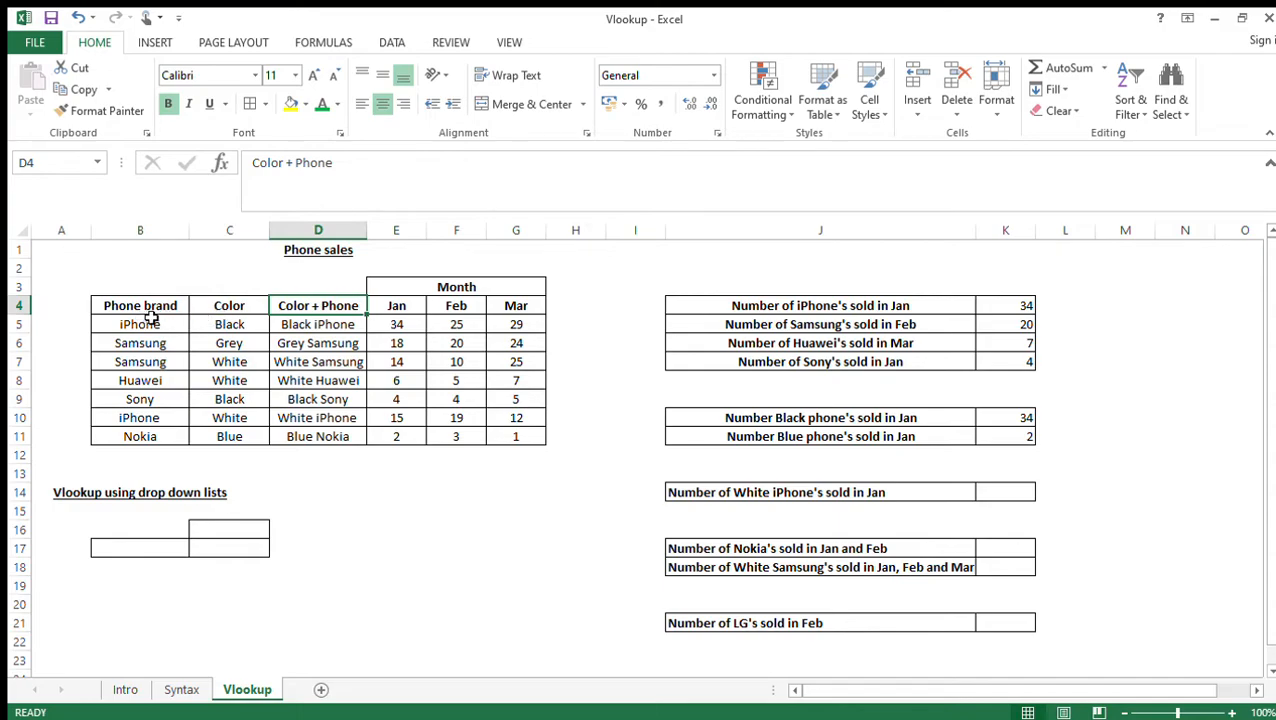
left_click(322, 329)
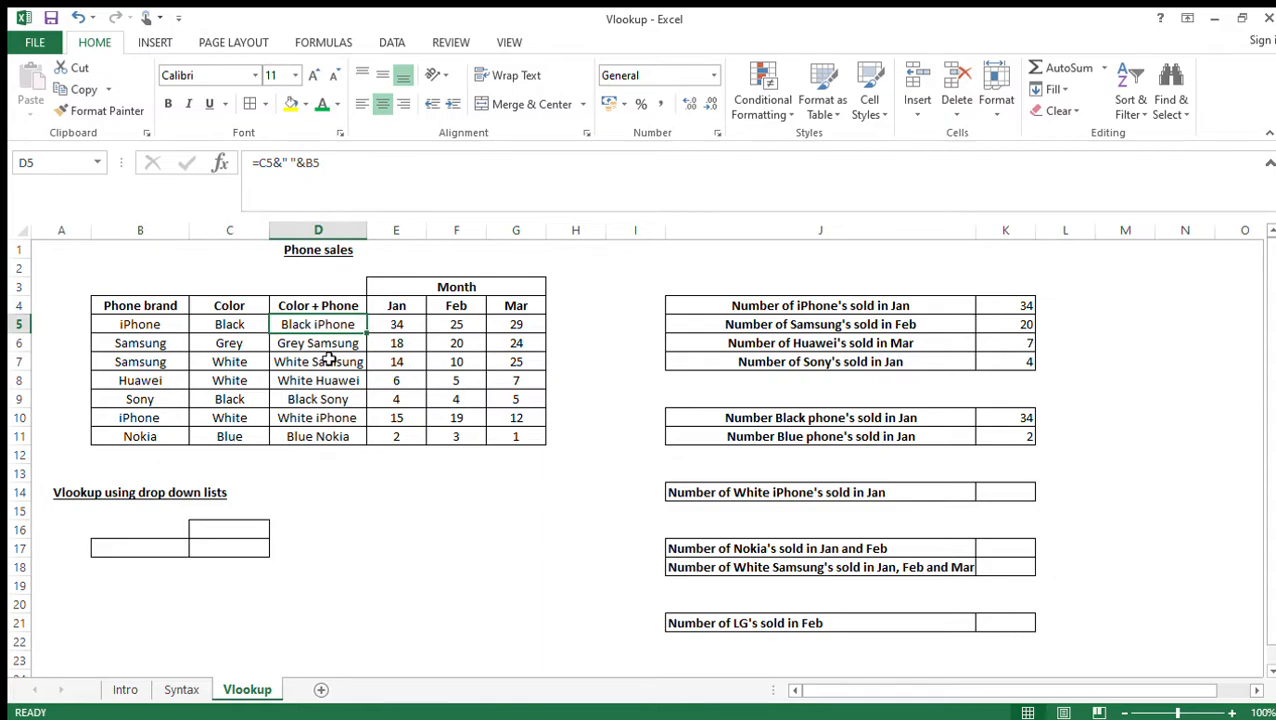
- Enter an exact-match VLOOKUP in K14 that looks up D10 (White iPhone) in D4:G11 and returns the Jan sales
left_click(987, 495)
type("=vlookup")
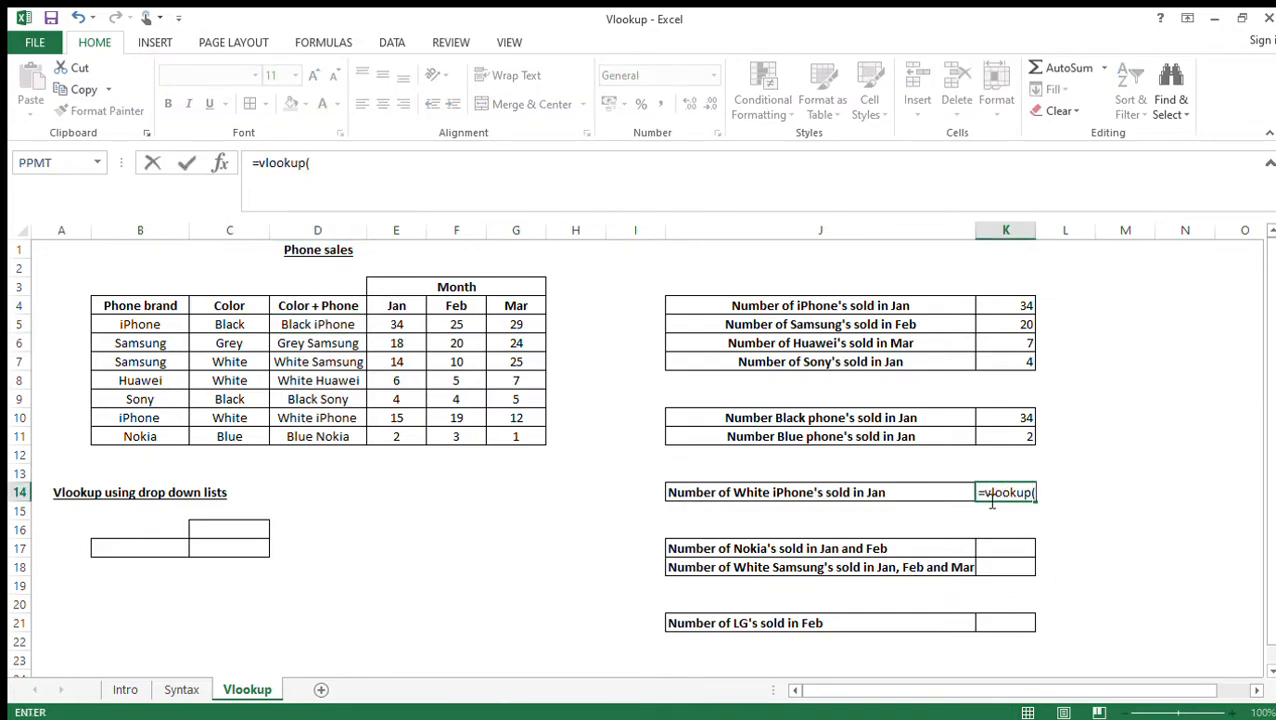
type("(")
left_click(325, 418)
type(",")
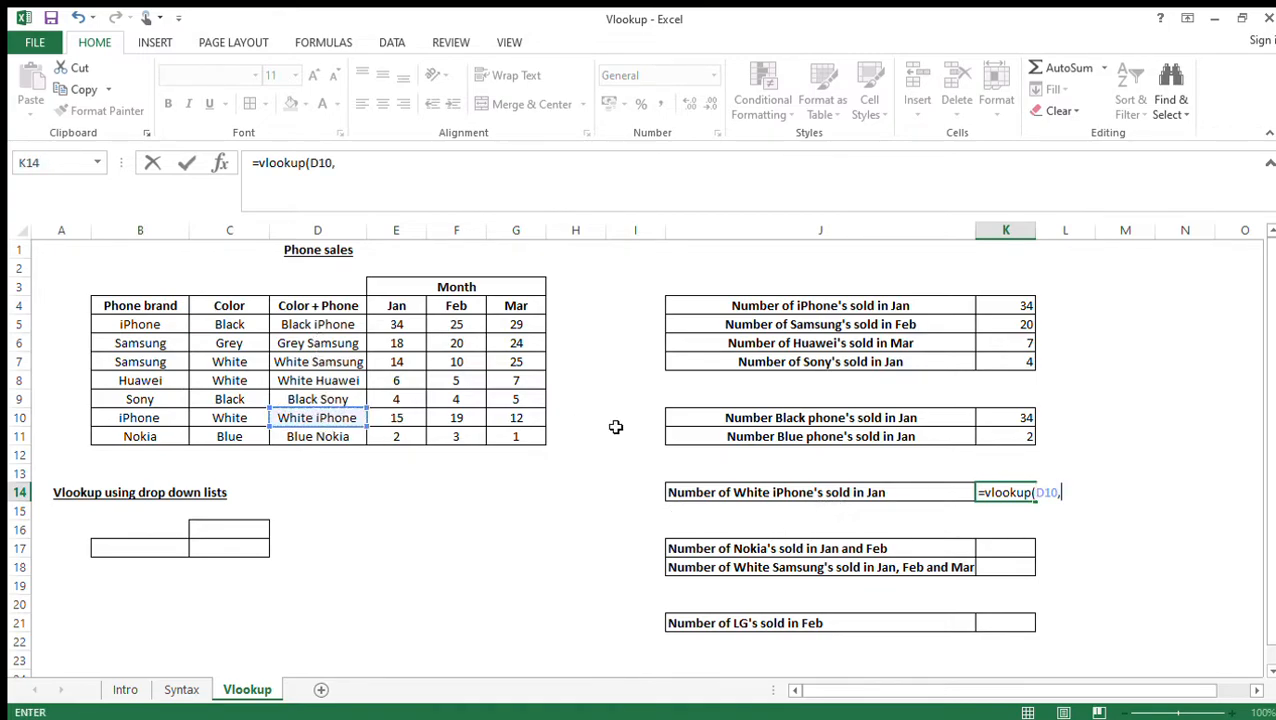
left_click(315, 310)
key("shift+Right")
key("shift+Right")
key("shift+Right")
key("ctrl+shift+Down")
type(",")
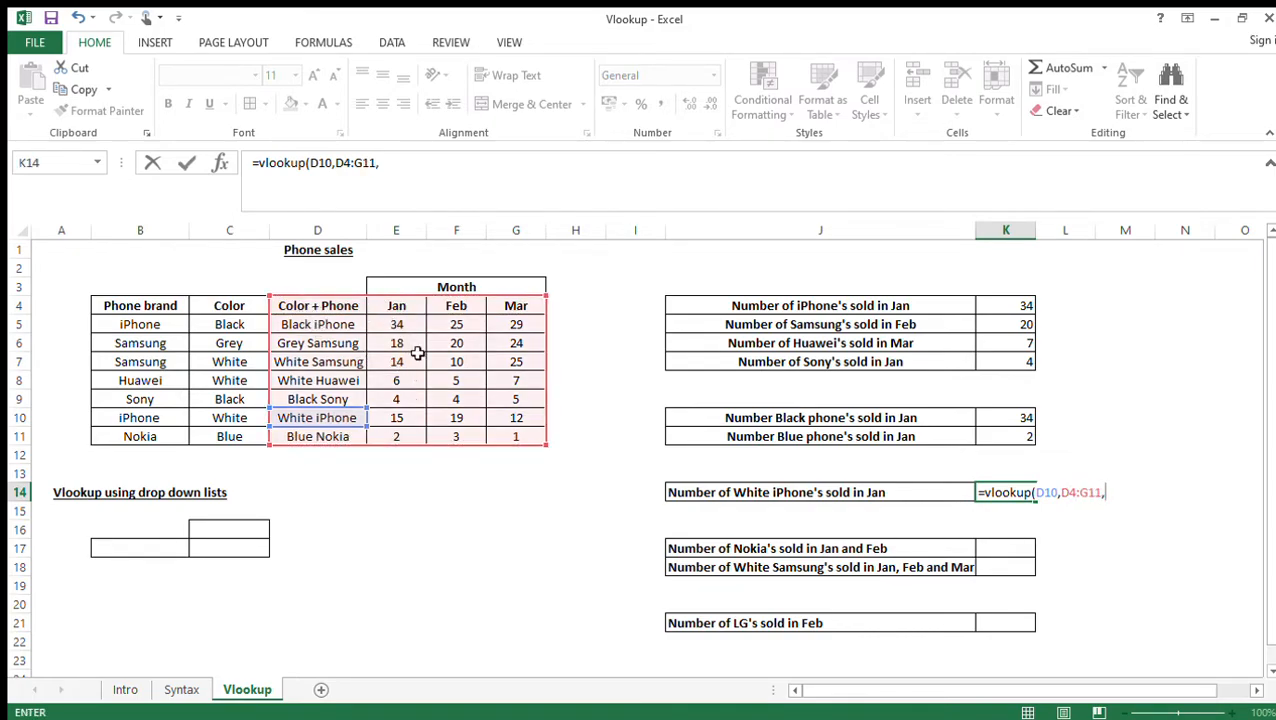
type("0)")
key("Return")
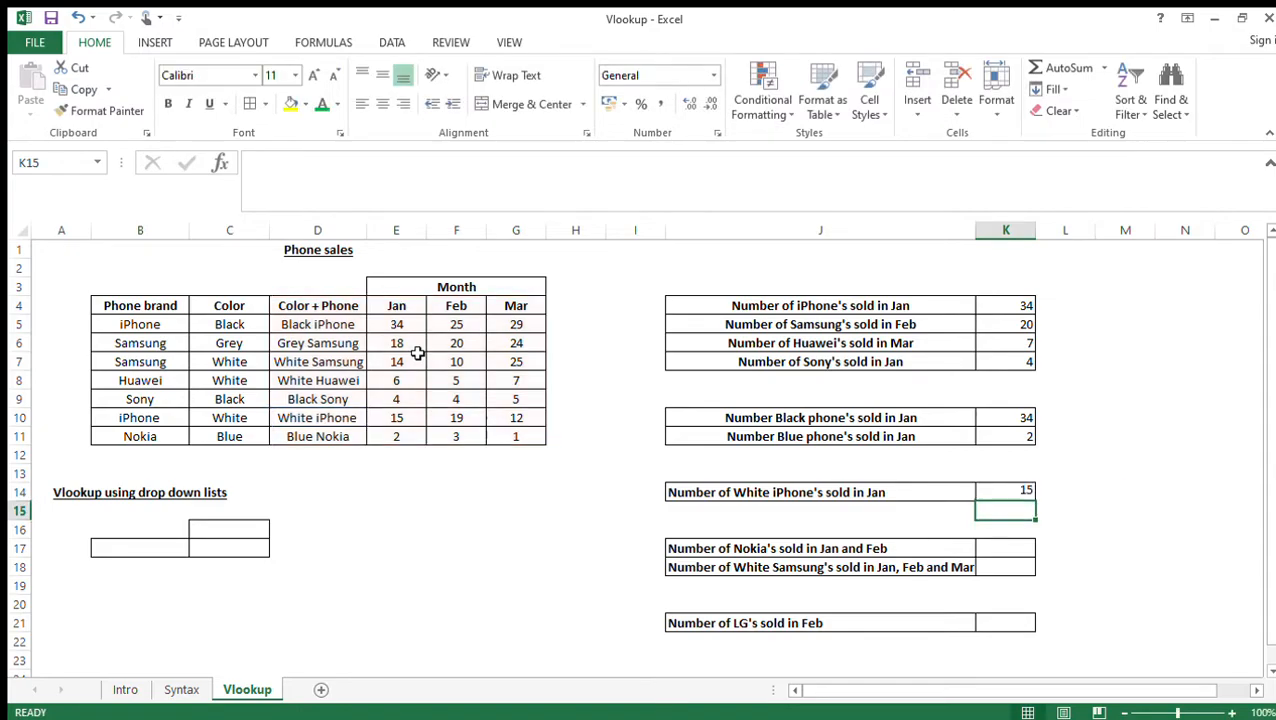
- Compare the White iPhone result with the table's Jan figures, examining which rows a lookup by brand or color alone would match
left_click(402, 421)
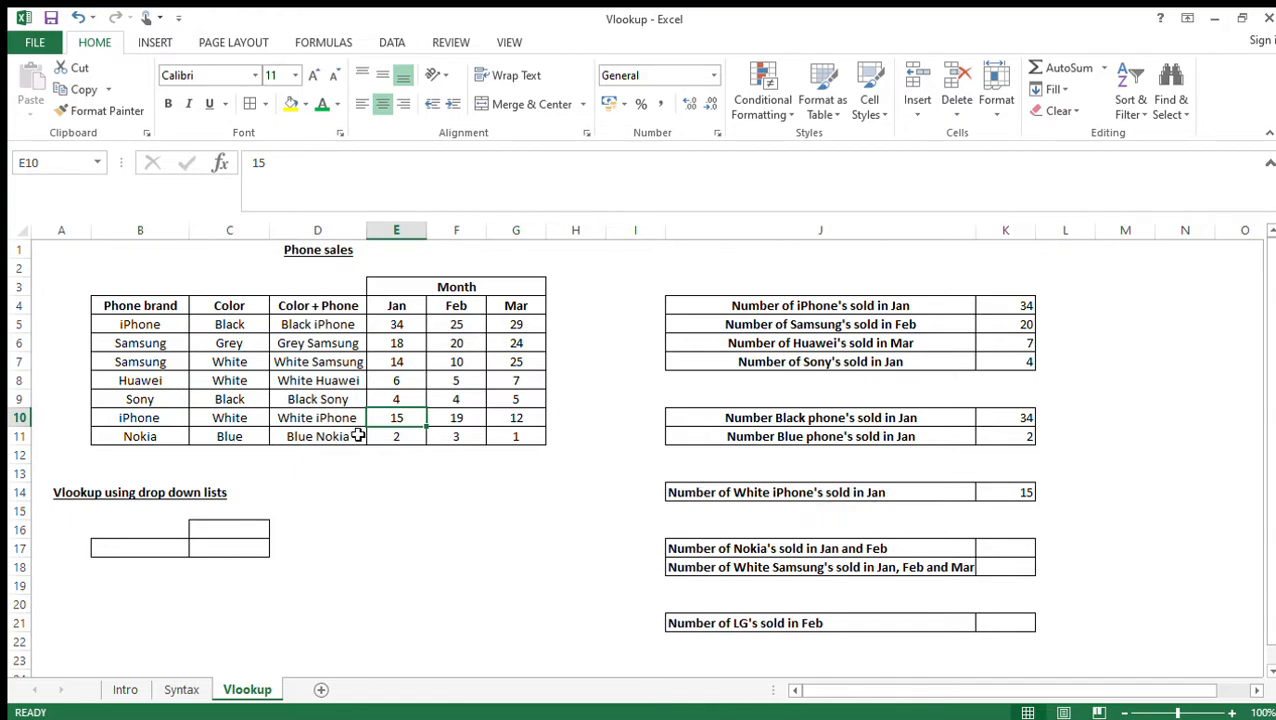
left_click(240, 370)
left_click(140, 328)
left_click(396, 436)
left_click(405, 418)
left_click(158, 330)
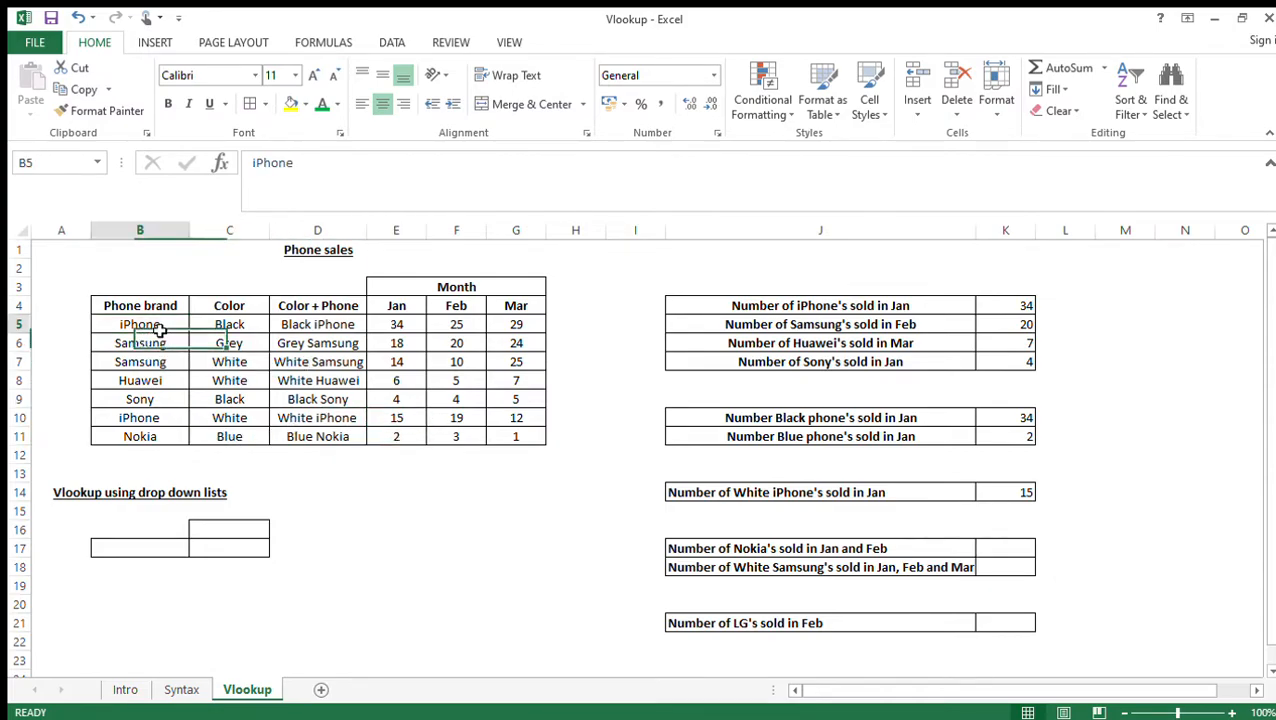
left_click(398, 326)
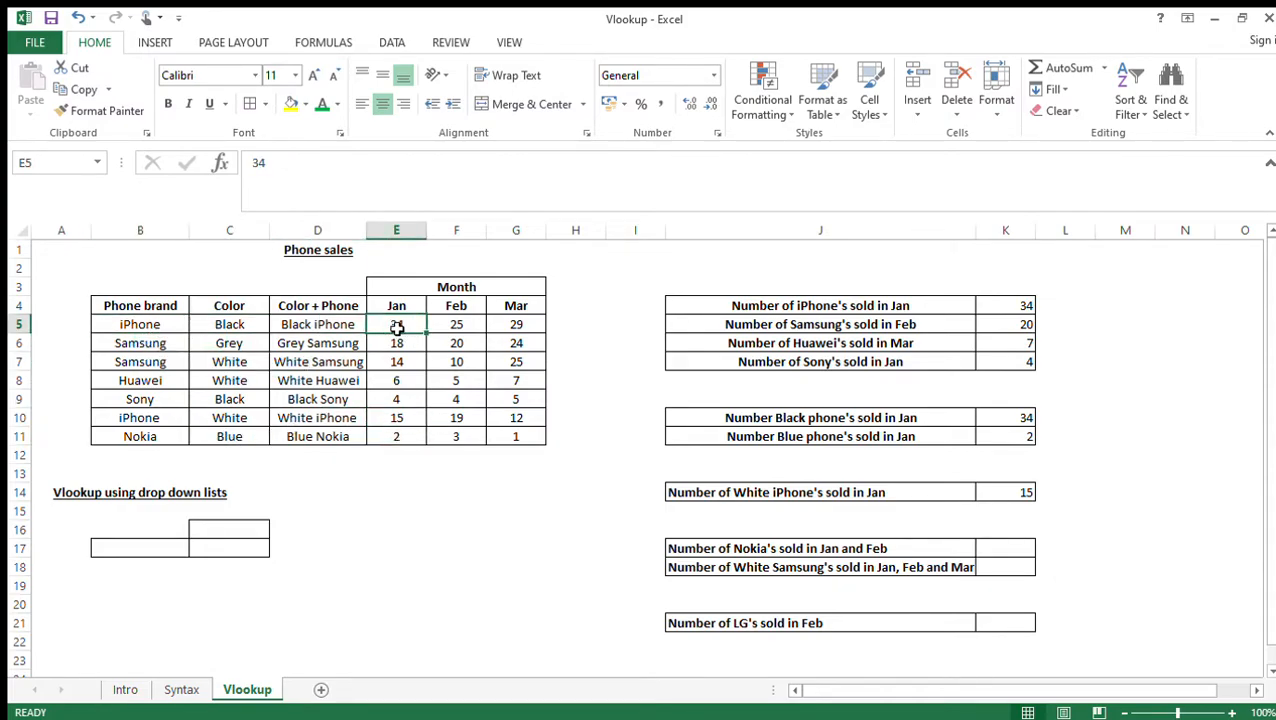
left_click(255, 364)
left_click(398, 362)
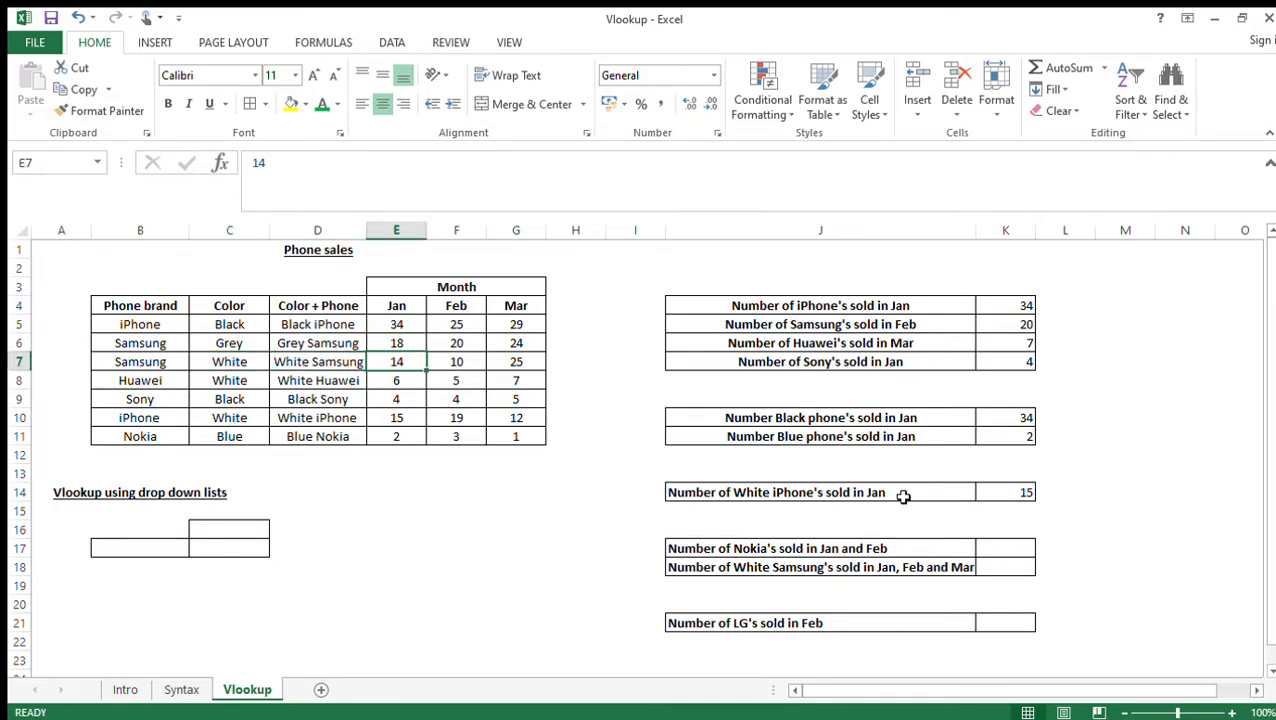
left_click(1068, 491)
left_click(315, 360)
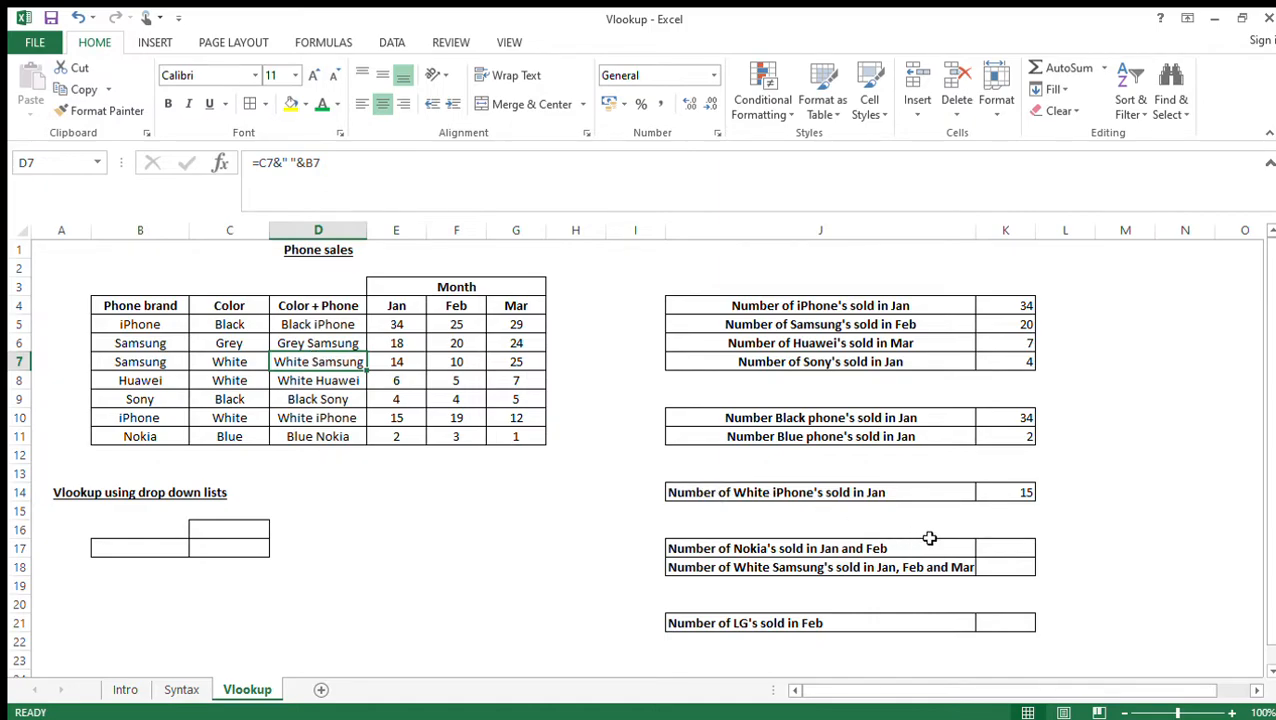
- Enter =VLOOKUP(B11,B4:G11,{3,4},0) in K17 to look up Nokia across two columns
left_click(1005, 548)
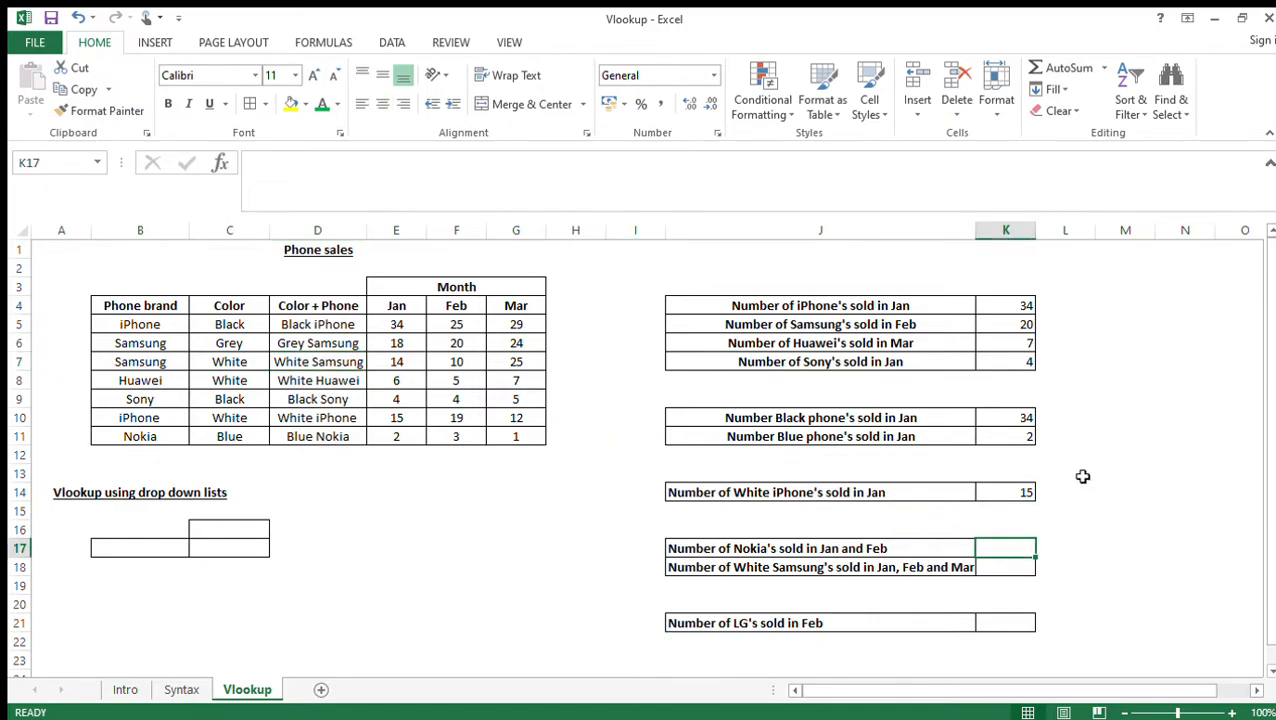
type("=vlookup(")
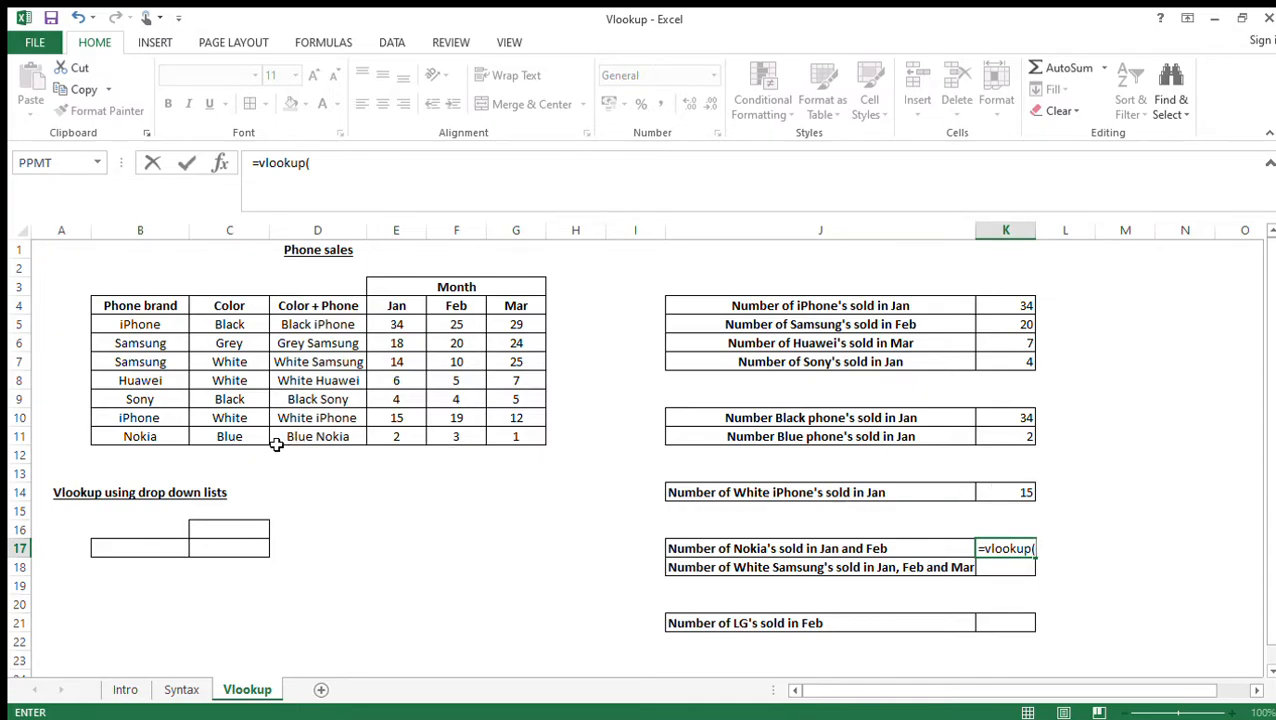
left_click(157, 441)
type(",")
left_click(143, 312)
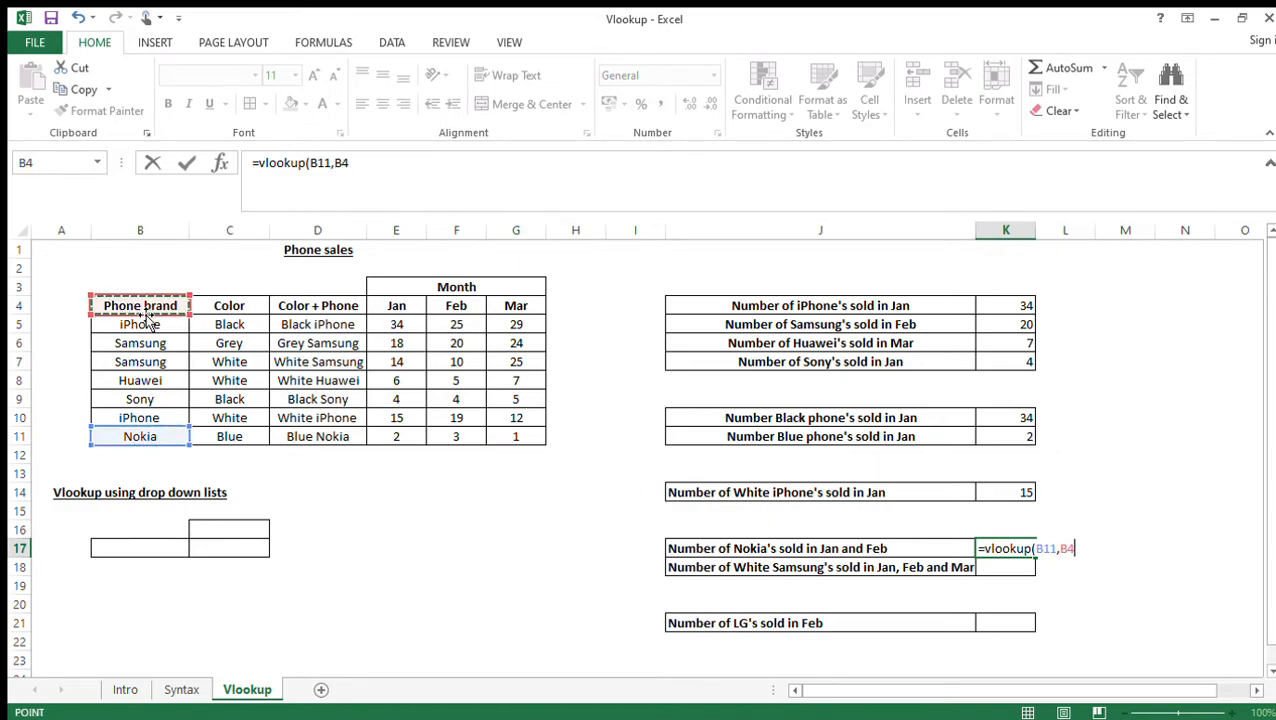
key("ctrl+shift+Right")
key("ctrl+shift+Down")
type(",{3,4")
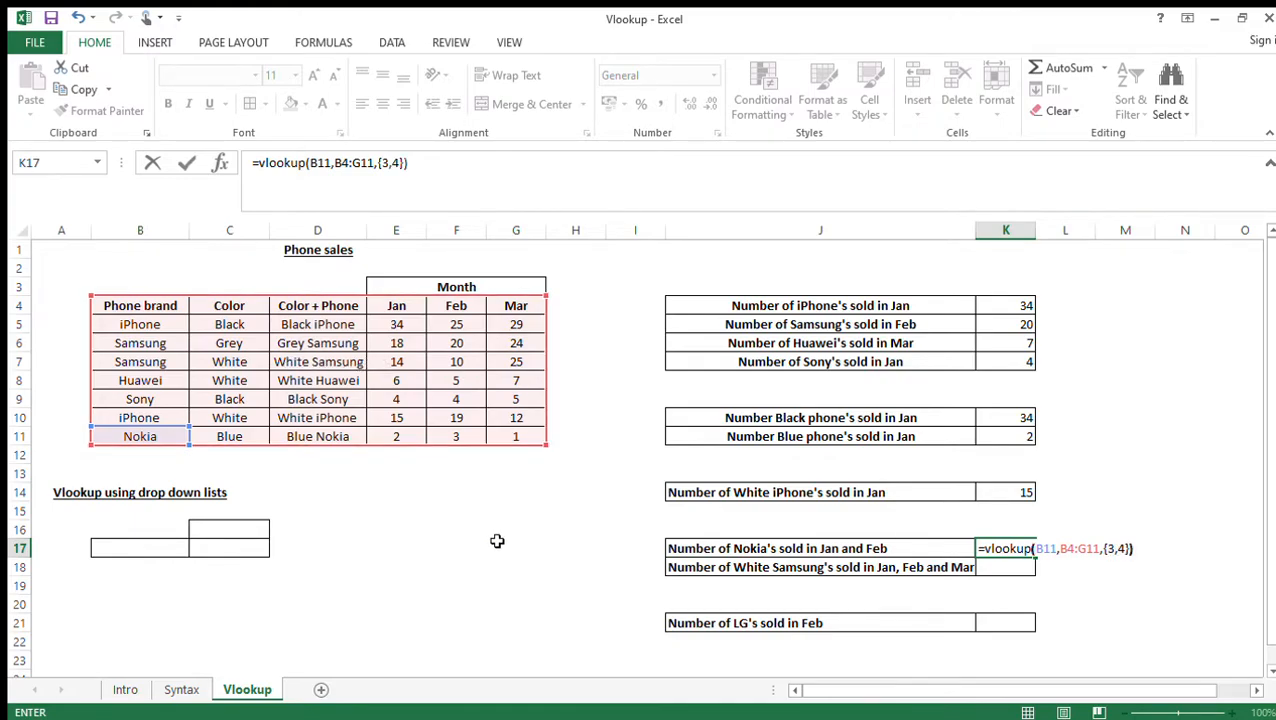
type("0)")
key("Return")
- Wrap the VLOOKUP formula in K17 in SUMPRODUCT to add up the returned columns
left_click(1018, 548)
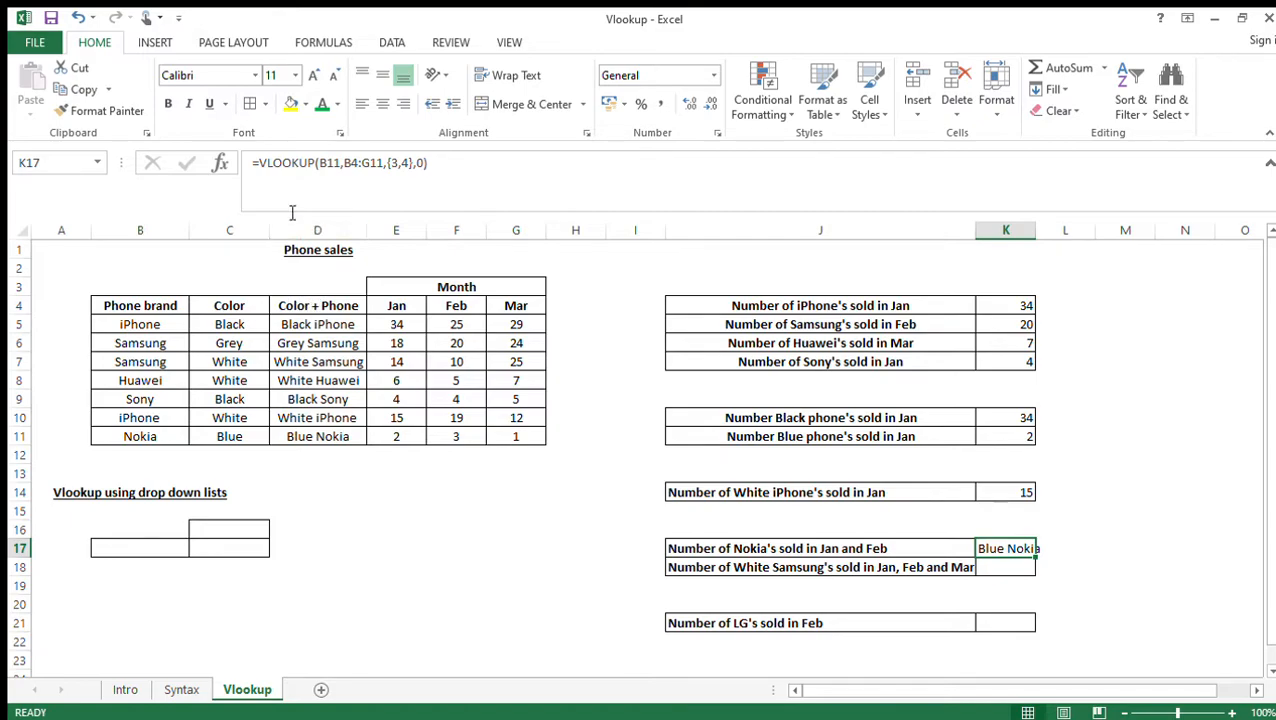
left_click(269, 184)
type("sumproduct")
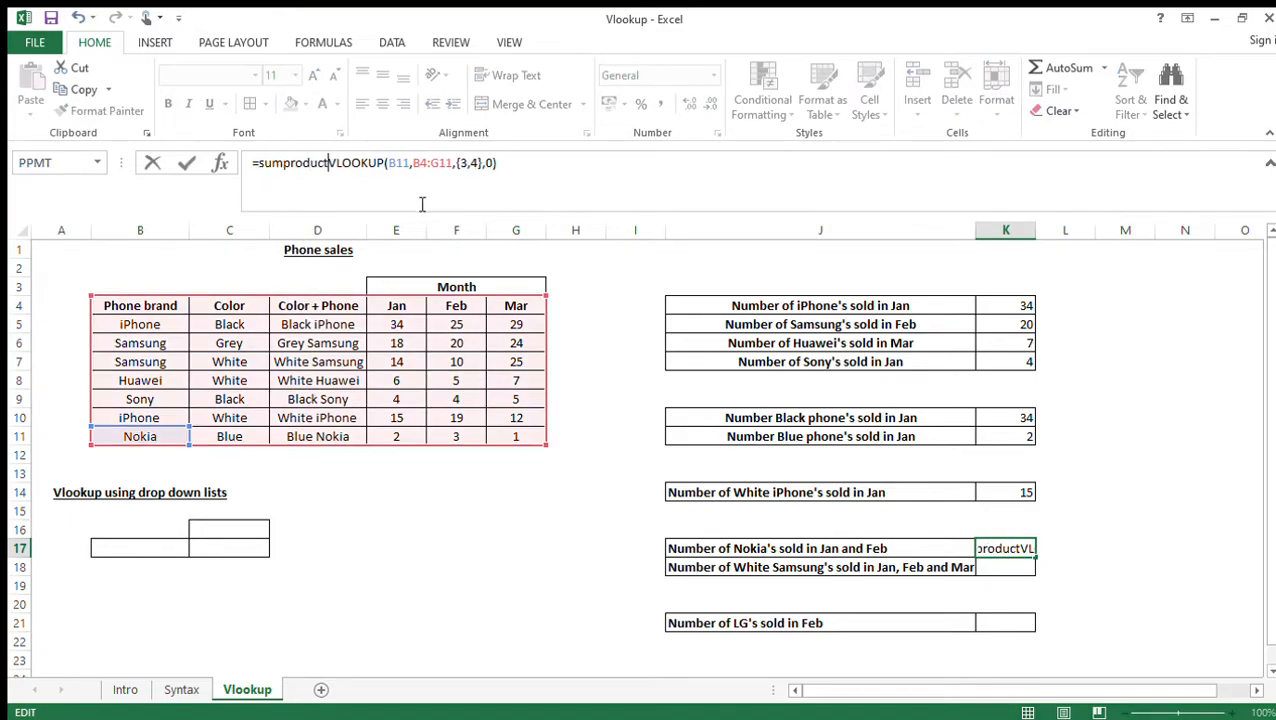
type("(")
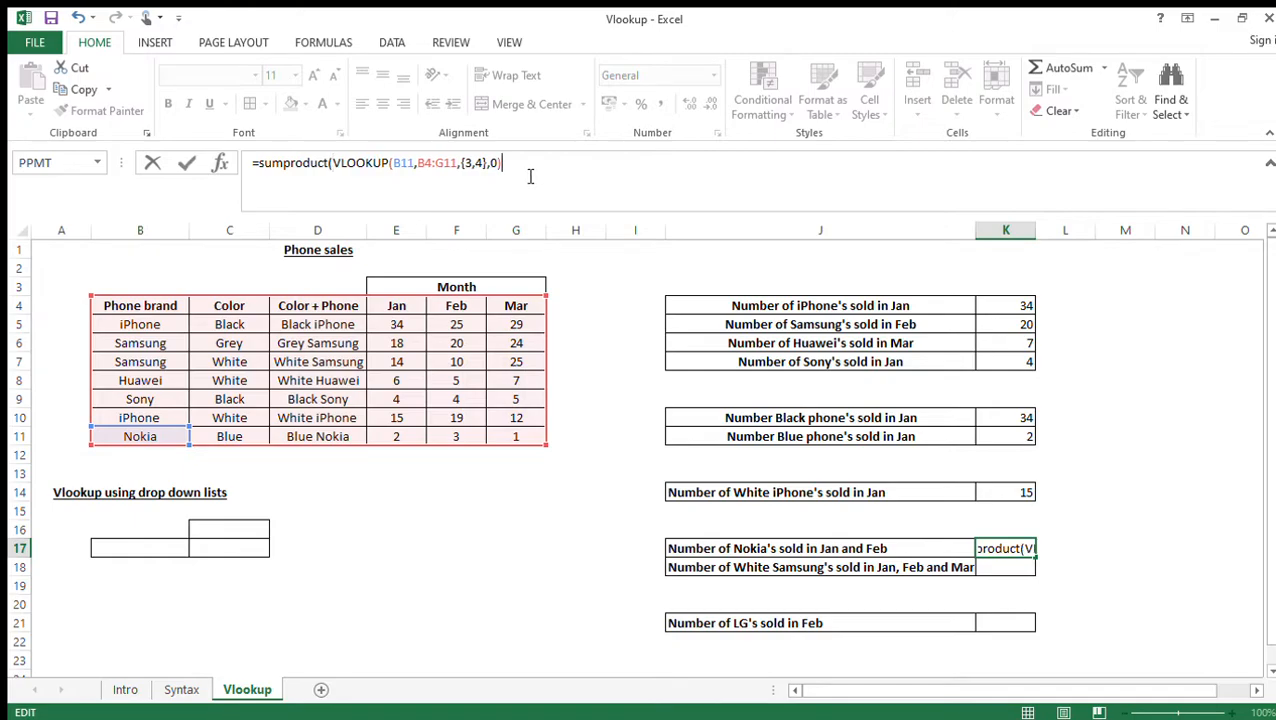
type(")")
key("Return")
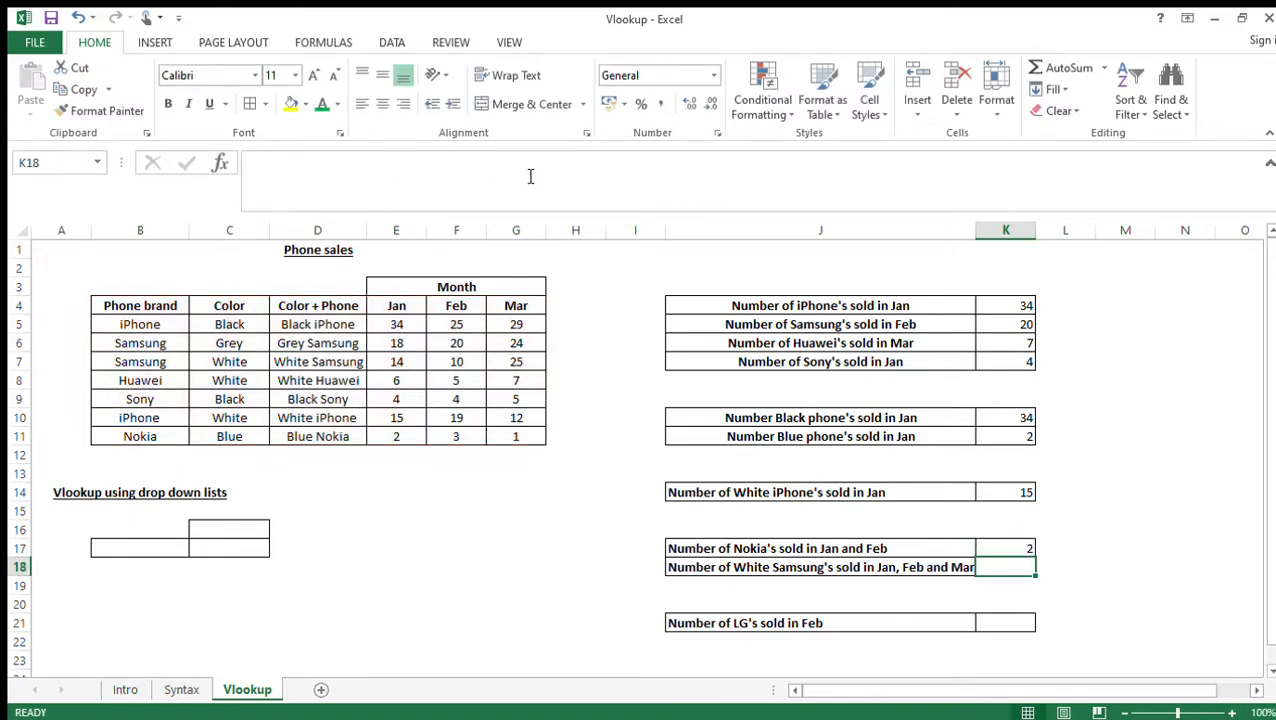
- Change the column index array in the K17 formula to {4,5} so that it covers Jan and Feb
left_click(1007, 552)
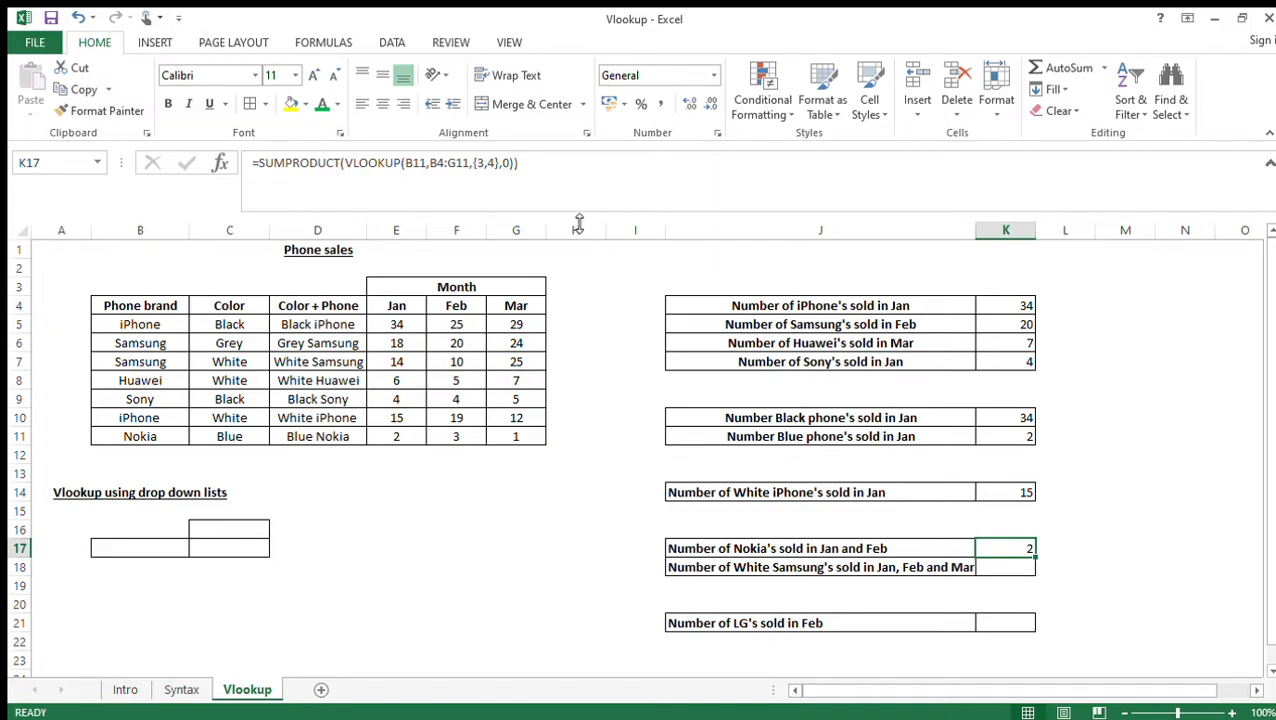
left_click(547, 174)
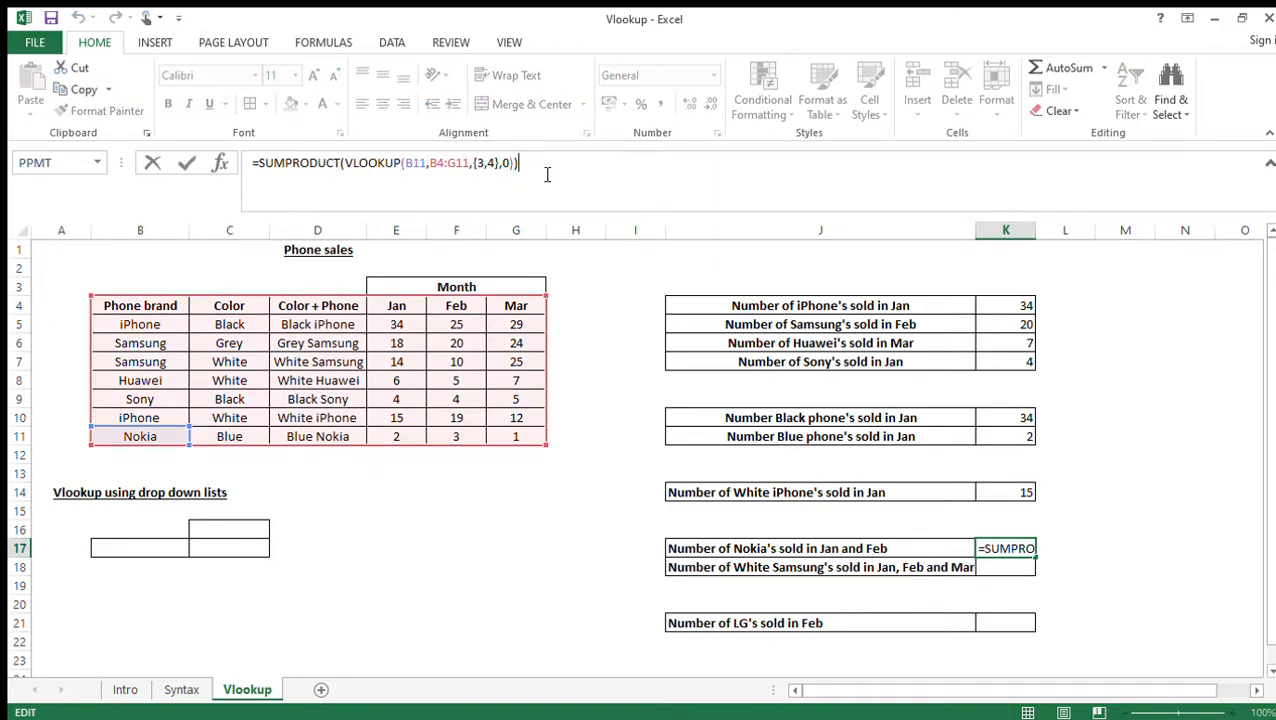
left_click(486, 168)
key("BackSpace")
type("4")
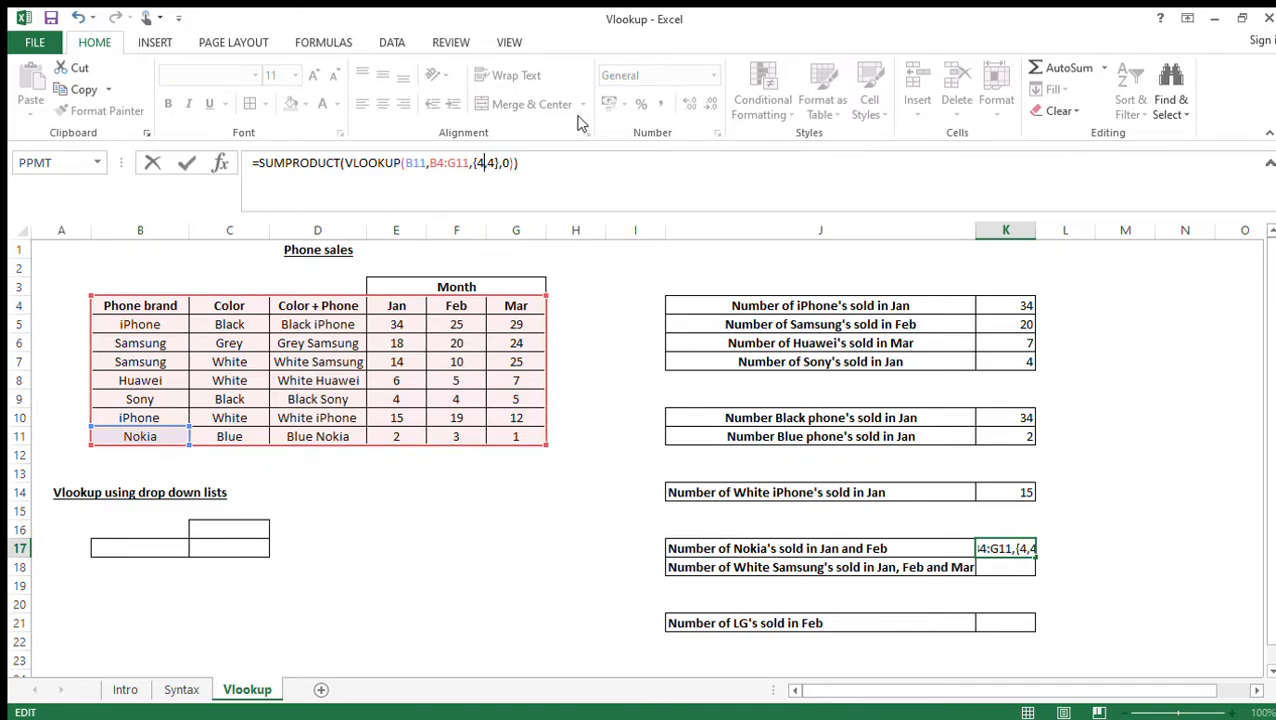
left_click(496, 163)
key("BackSpace")
type("5")
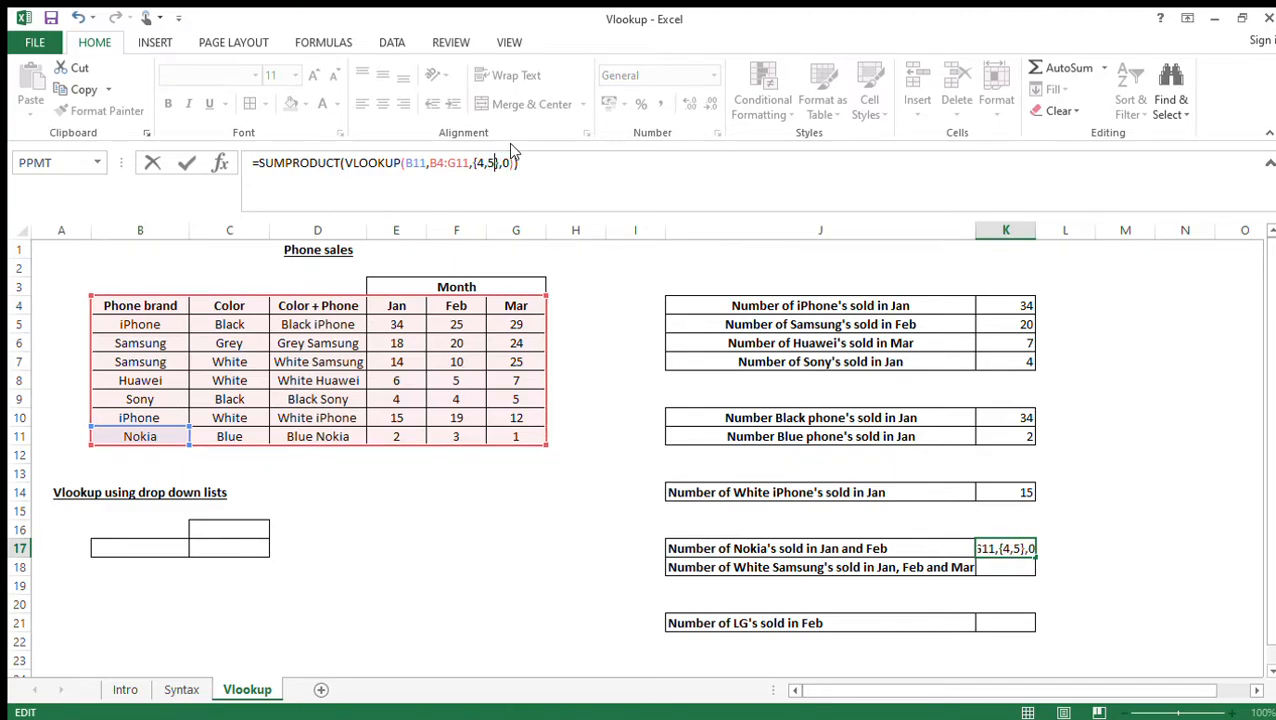
key("Return")
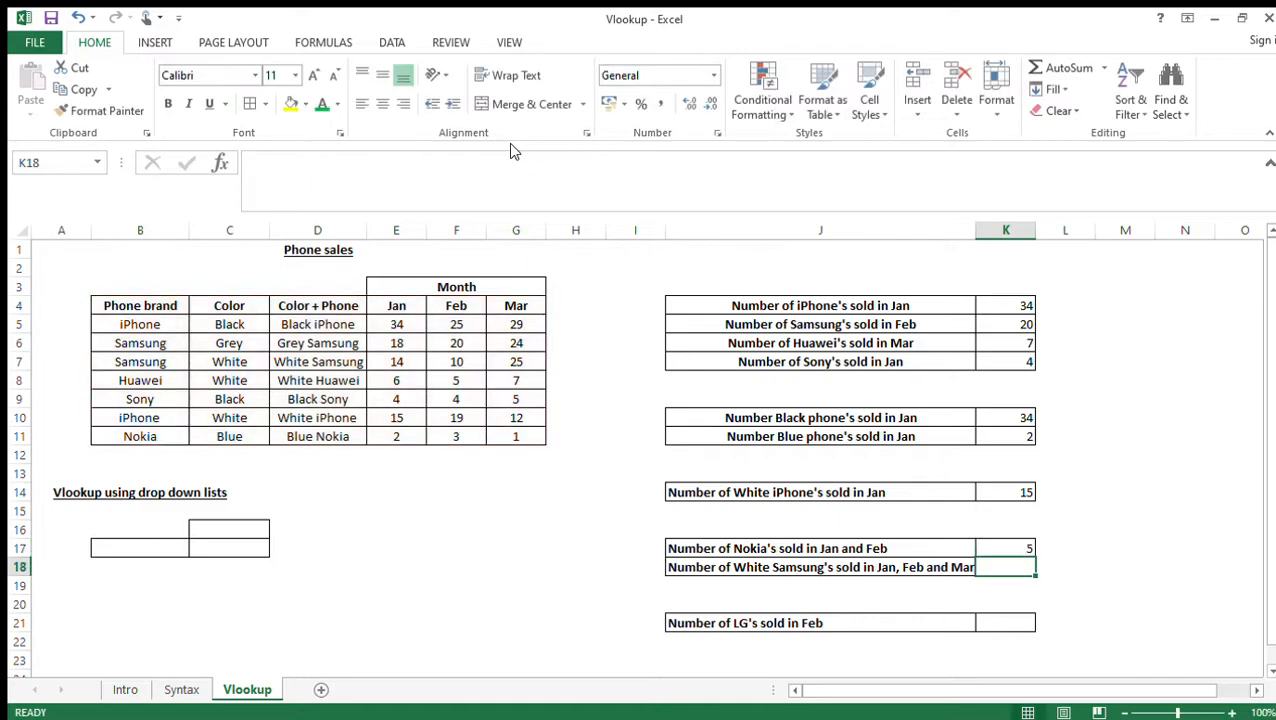
- Review the SUMPRODUCT formula in K17 and compare its result with the sum of Nokia's Jan and Feb figures
left_click(1017, 555)
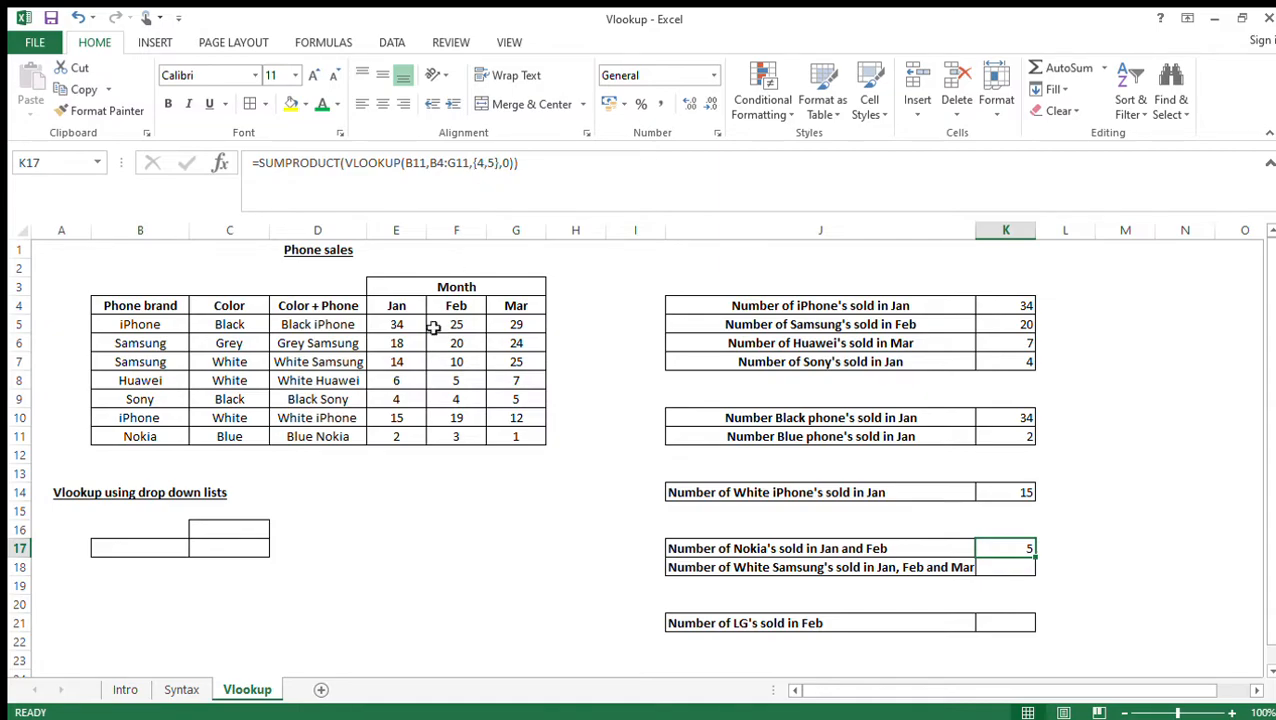
left_click(540, 178)
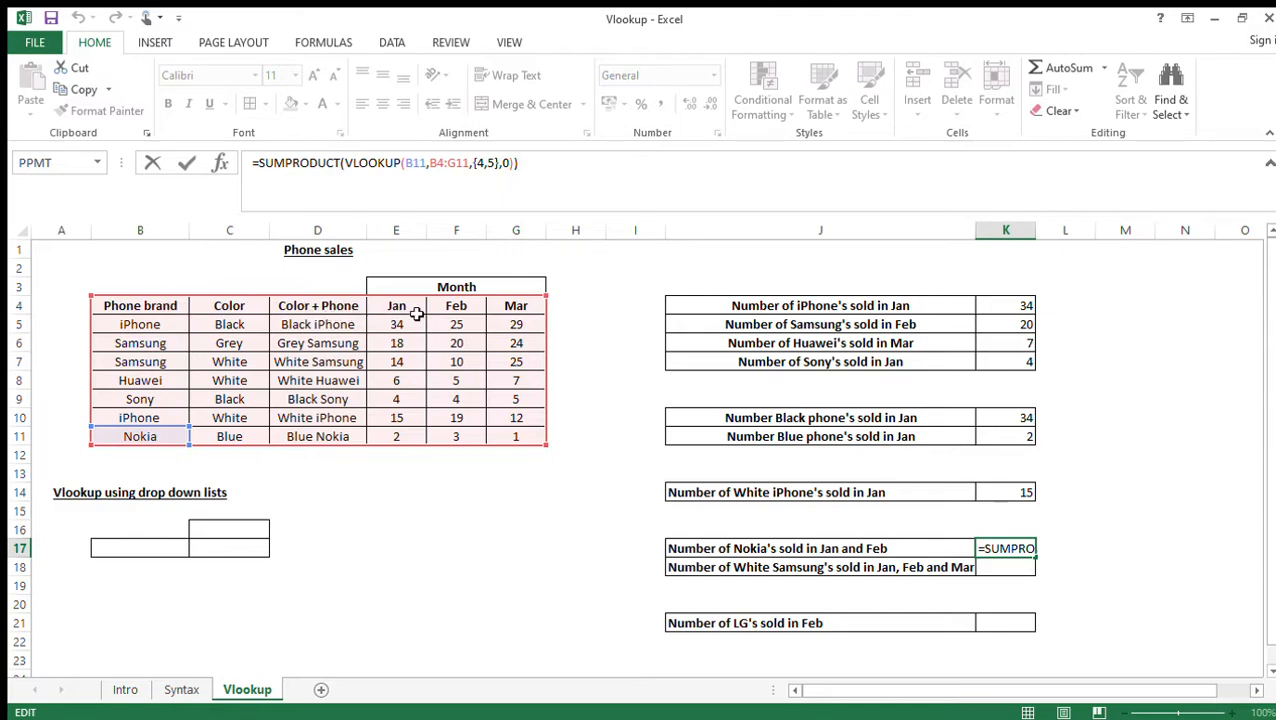
key("ctrl+Return")
left_click_drag(400, 437, 468, 436)
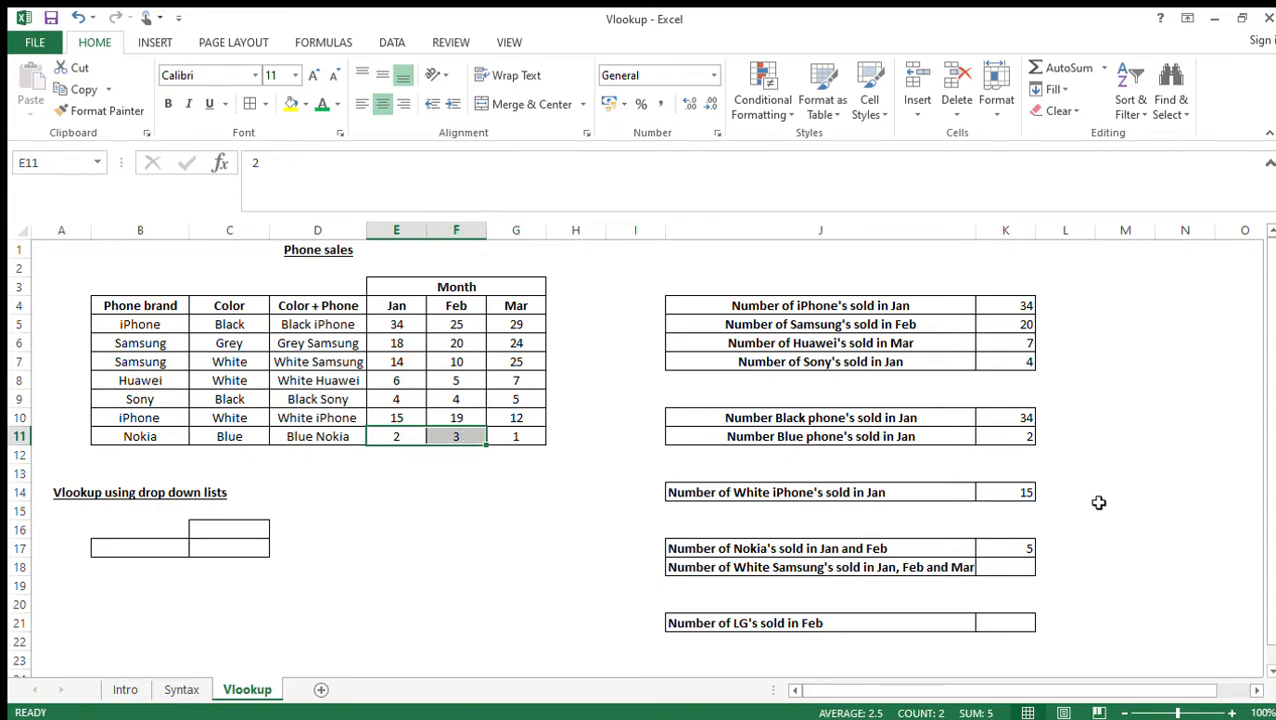
left_click(1030, 566)
left_click(1022, 550)
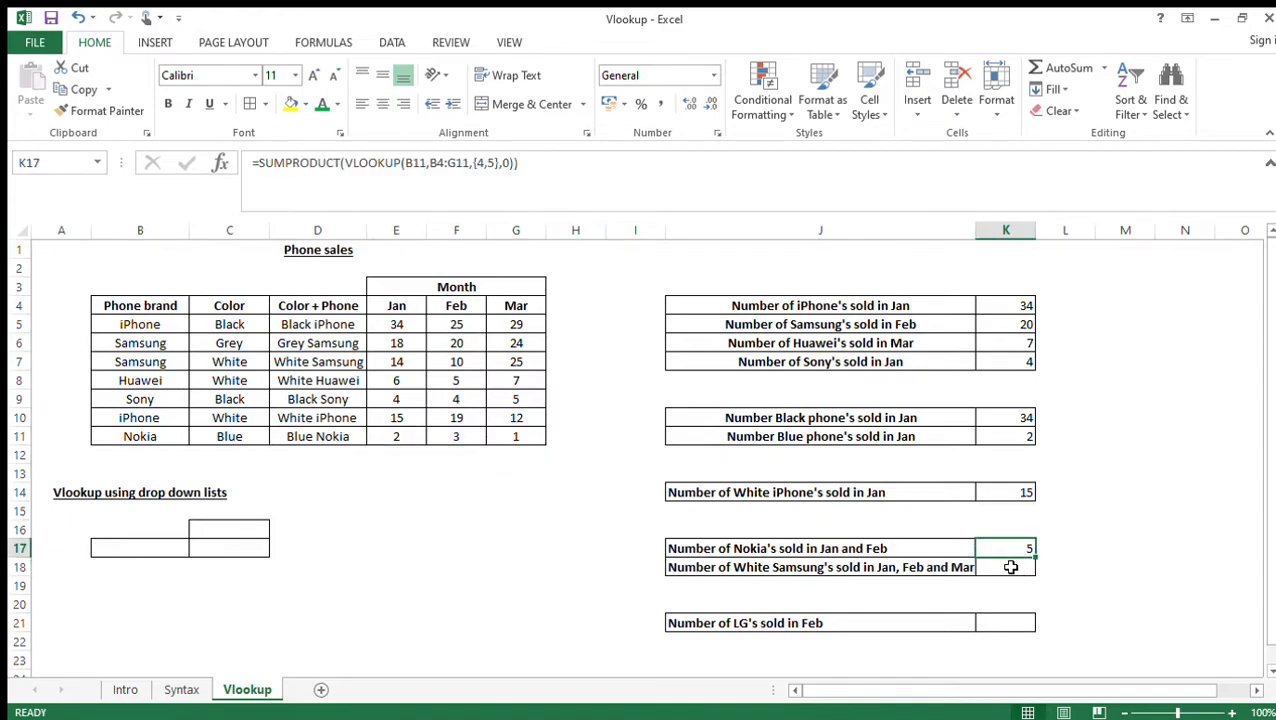
- Begin a SUMPRODUCT formula in K18 wrapping a VLOOKUP with the White Samsung cell D7 as the lookup value
left_click(1008, 568)
type("=vloo")
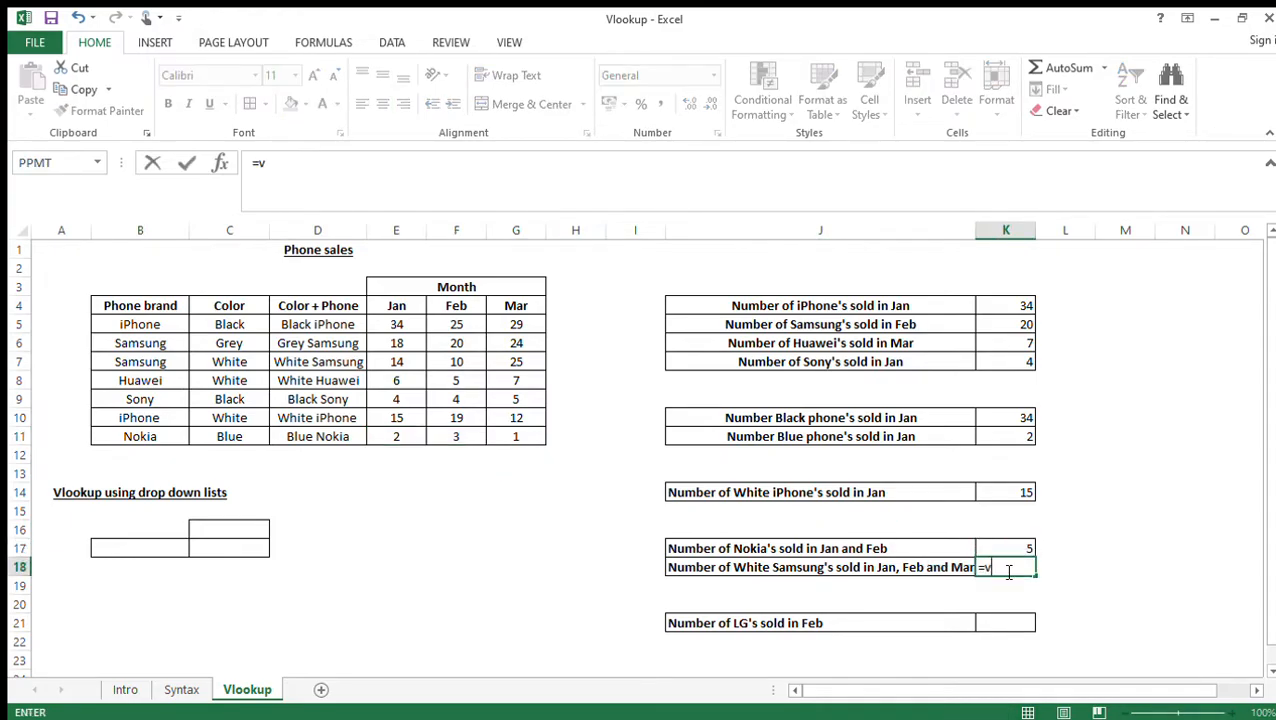
key("BackSpace")
key("BackSpace")
key("BackSpace")
key("BackSpace")
type("sumproduct")
type("(")
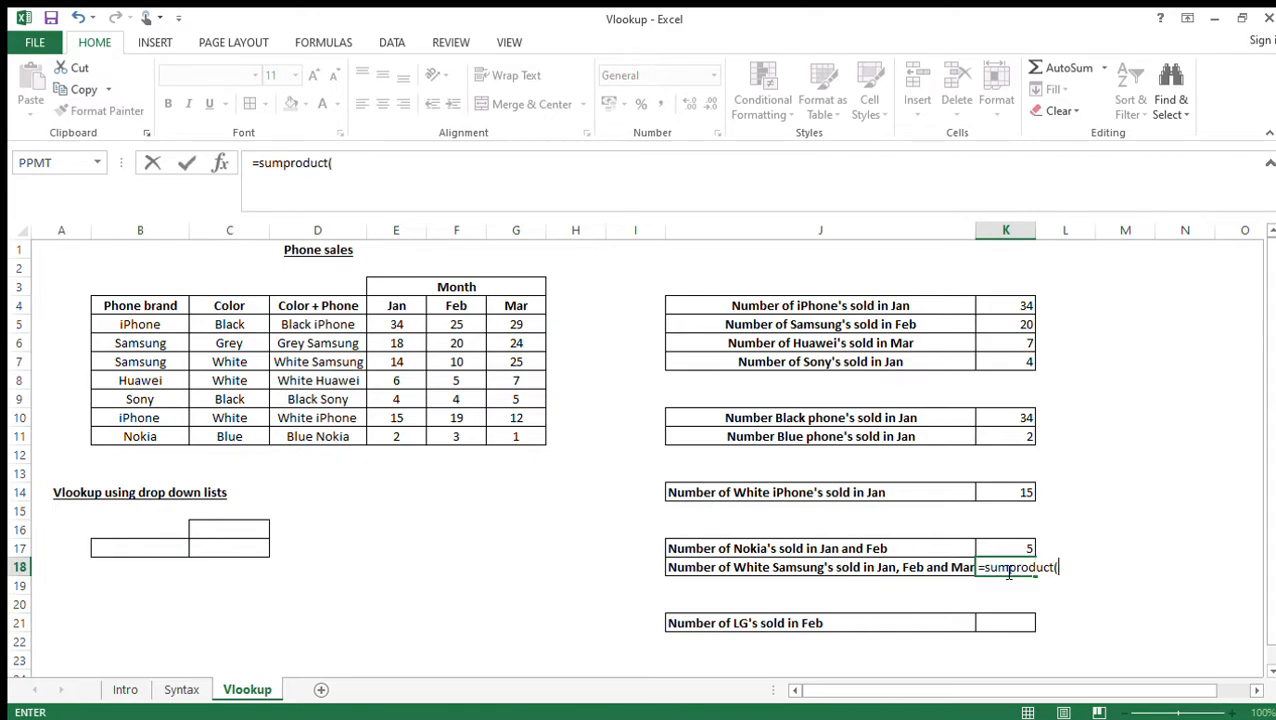
type("vlookup(")
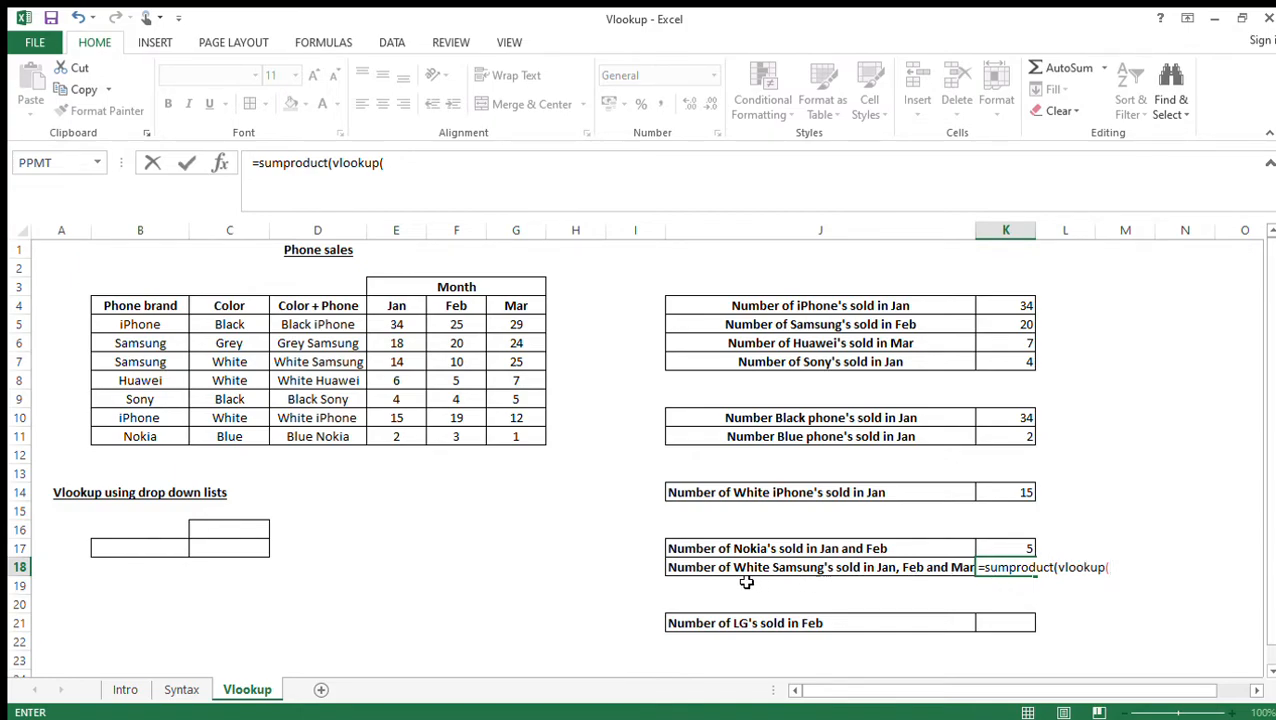
left_click(322, 363)
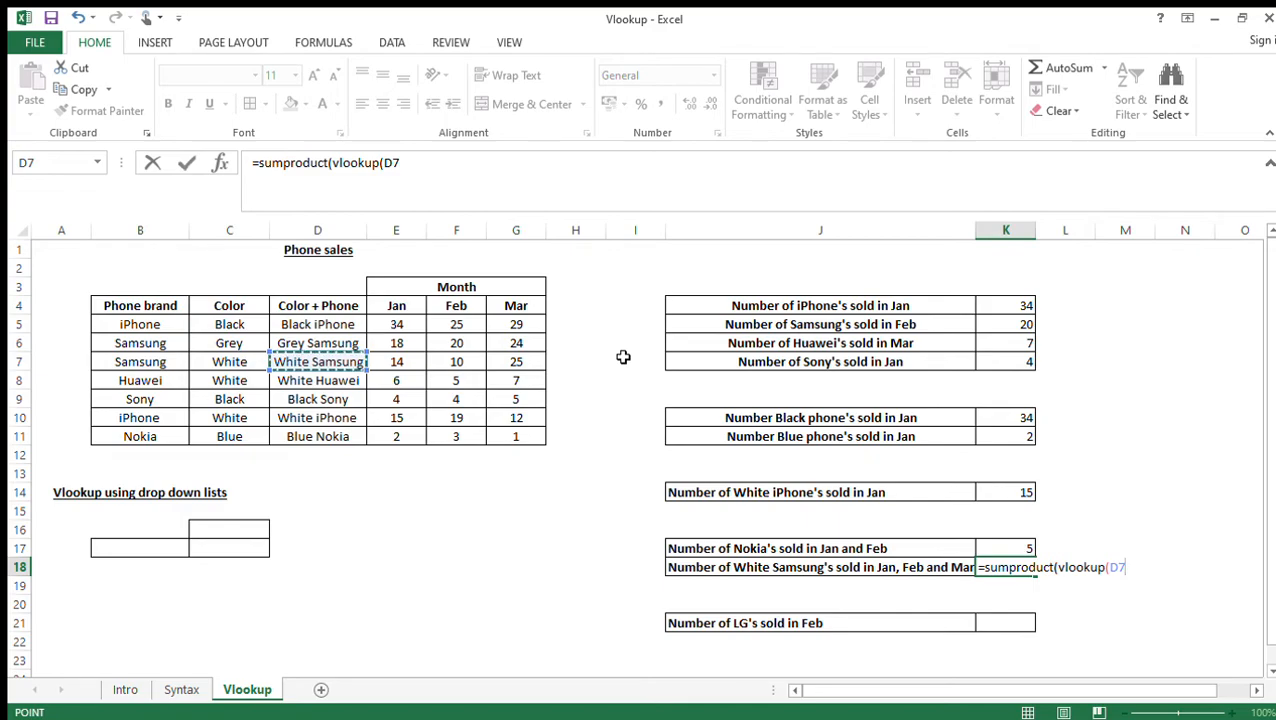
- Complete the K18 formula with table range D4:G11, column array {2,3,4} and exact match 0
type(",")
left_click(340, 311)
key("ctrl+shift+Right")
key("ctrl+shift+Down")
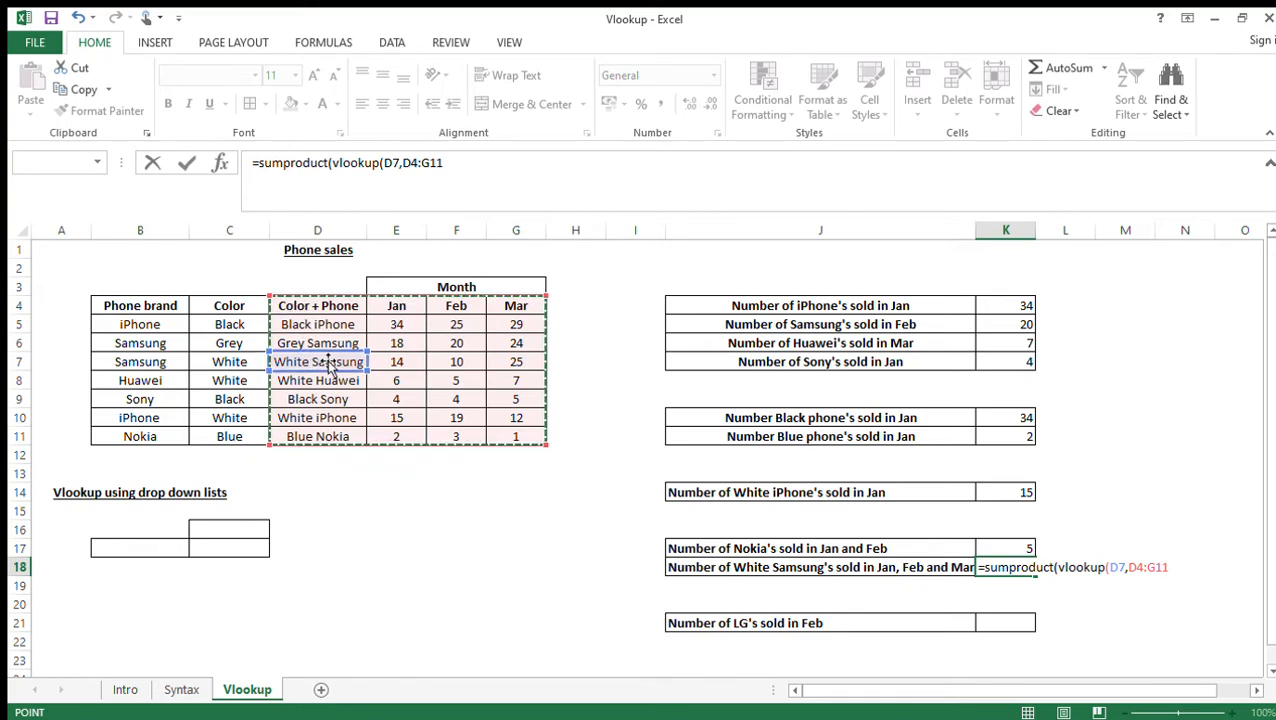
type(",{")
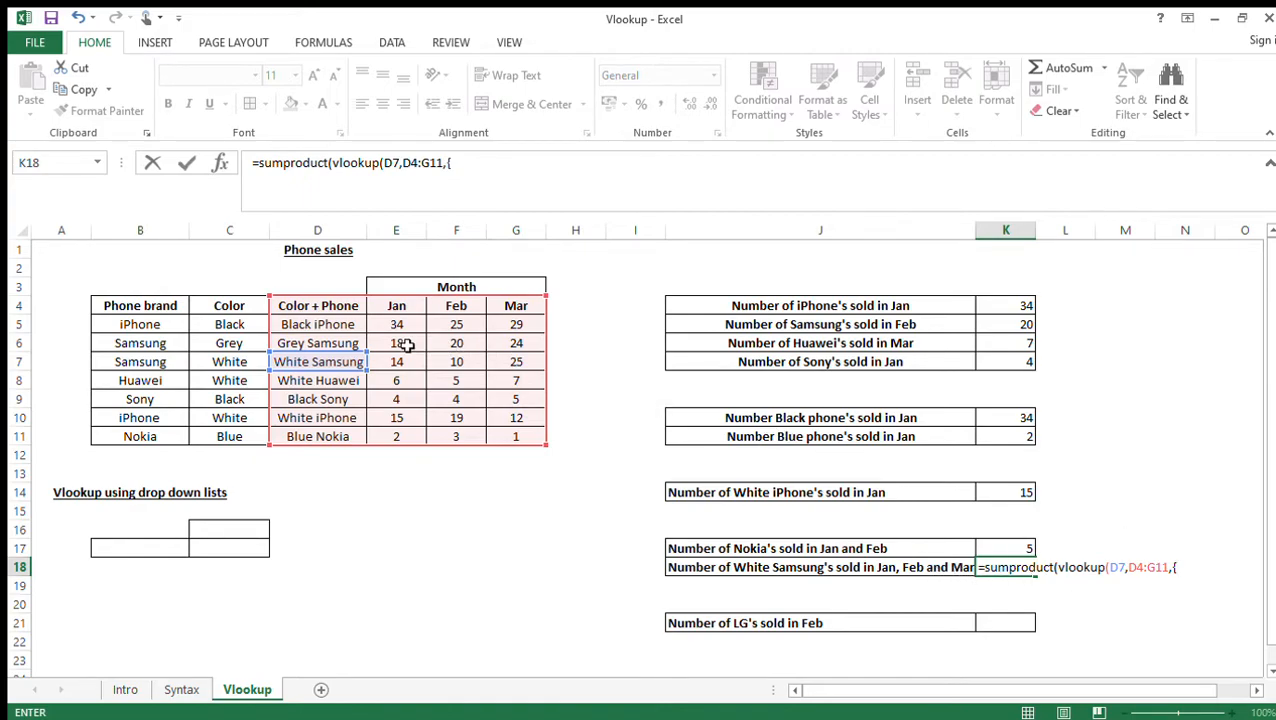
type("2,3,4")
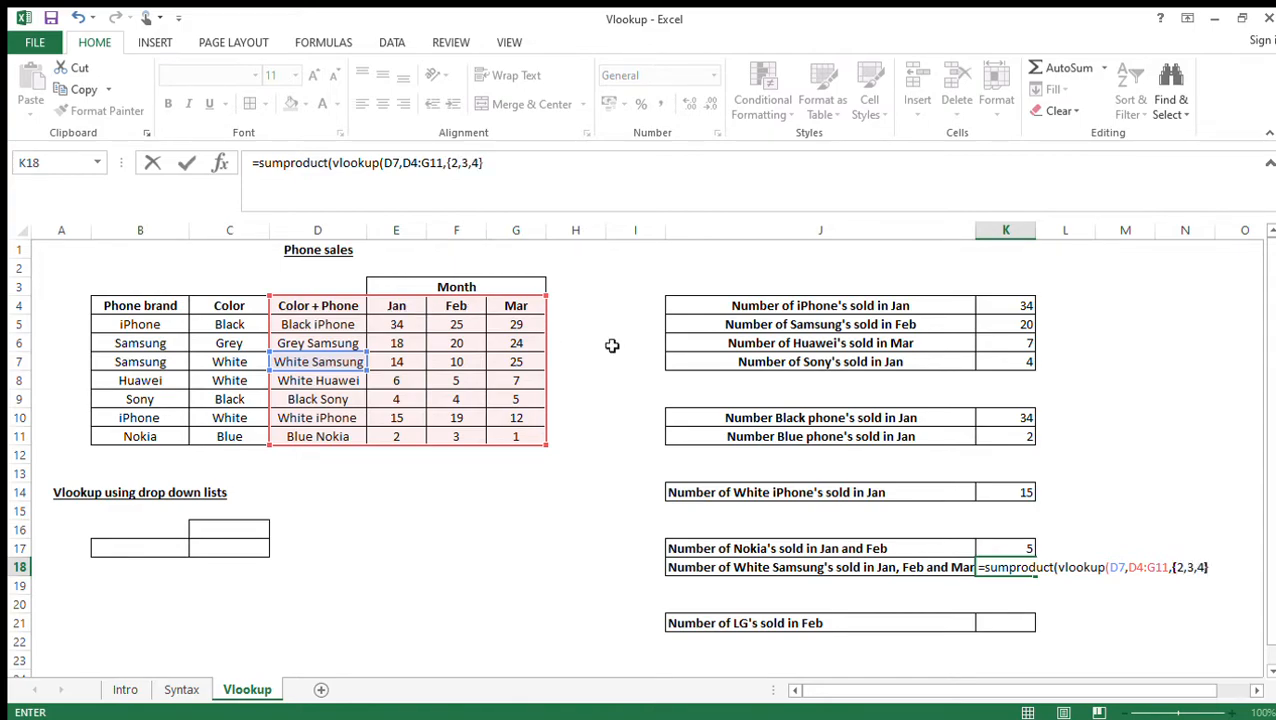
type("},0))")
key("Return")
- Compare the K18 result with the sum of White Samsung's Jan, Feb and Mar figures in E7:G7
left_click(1002, 566)
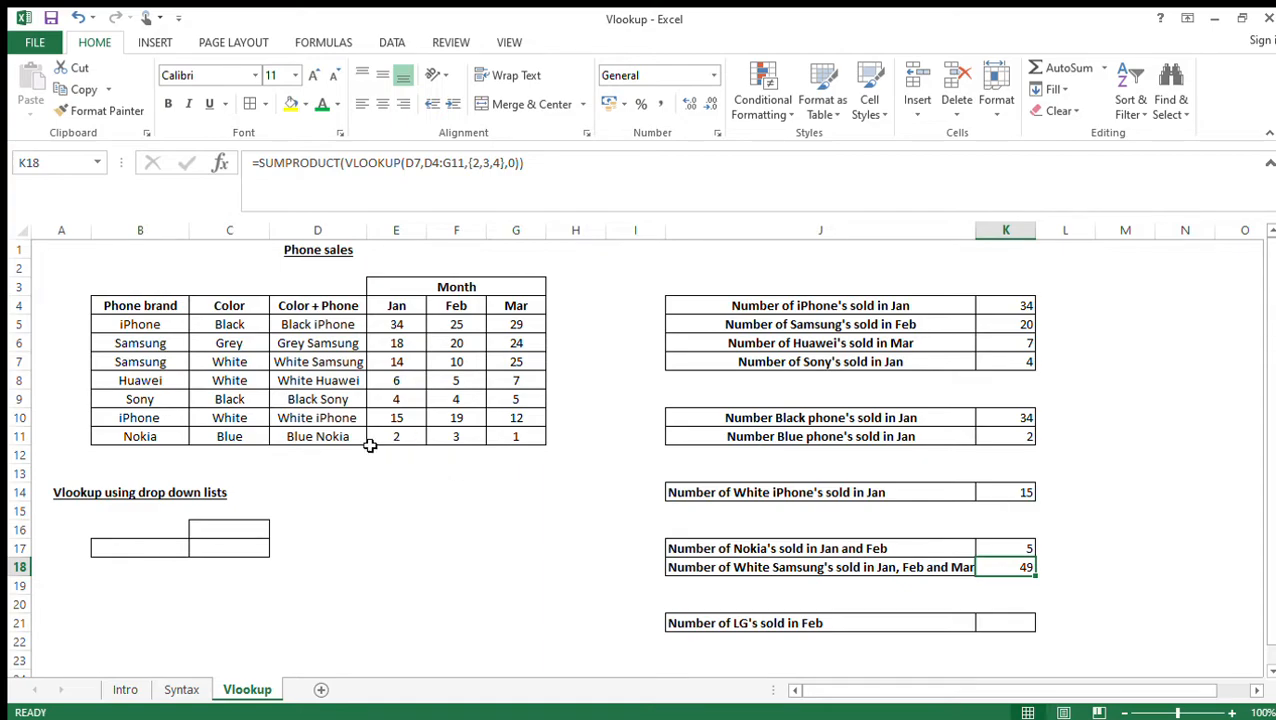
left_click(398, 367)
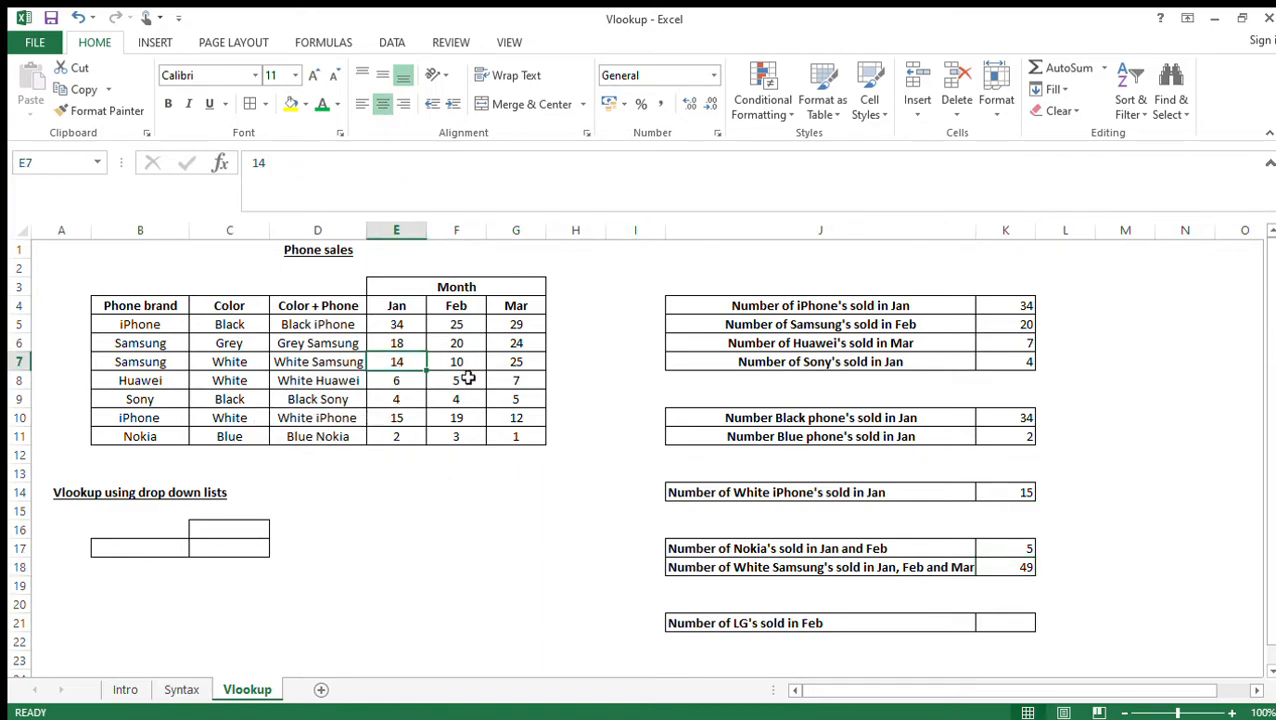
key("ctrl+shift+Right")
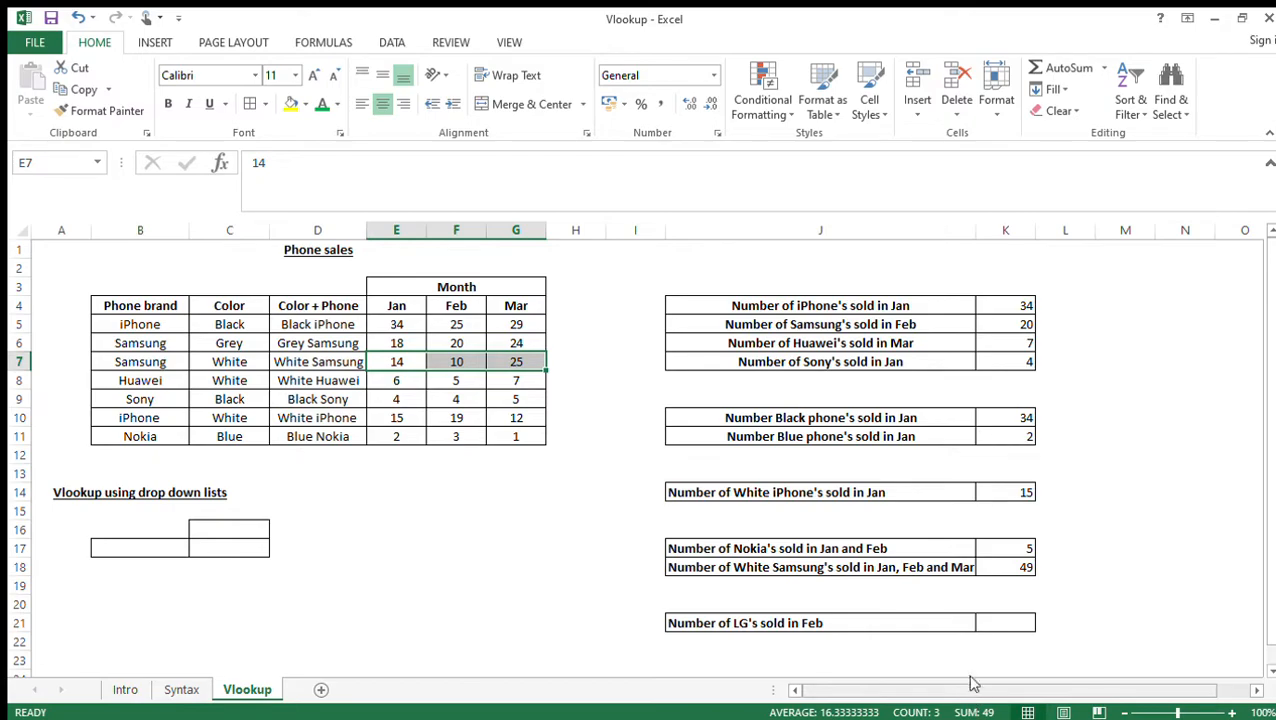
left_click(1102, 553)
left_click(1011, 568)
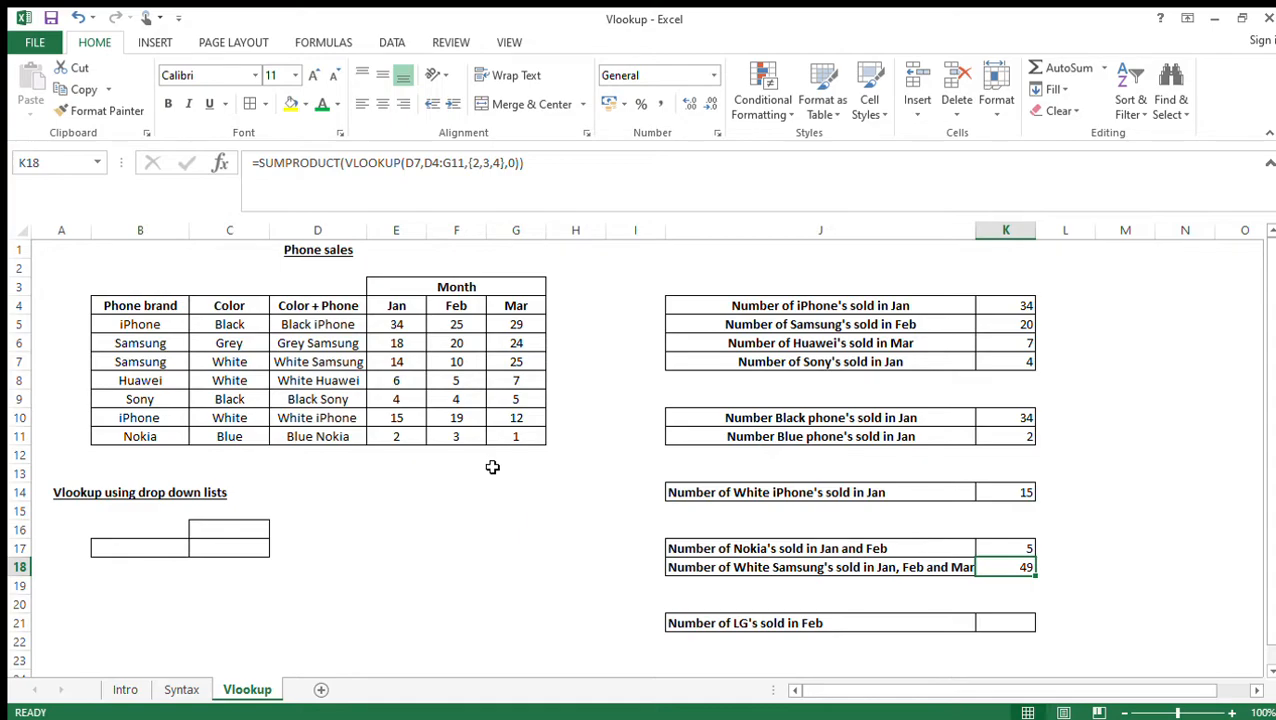
- Enter =VLOOKUP("LG",B4:G11,5,0) in K21 to look up LG's Feb sales
left_click(1018, 622)
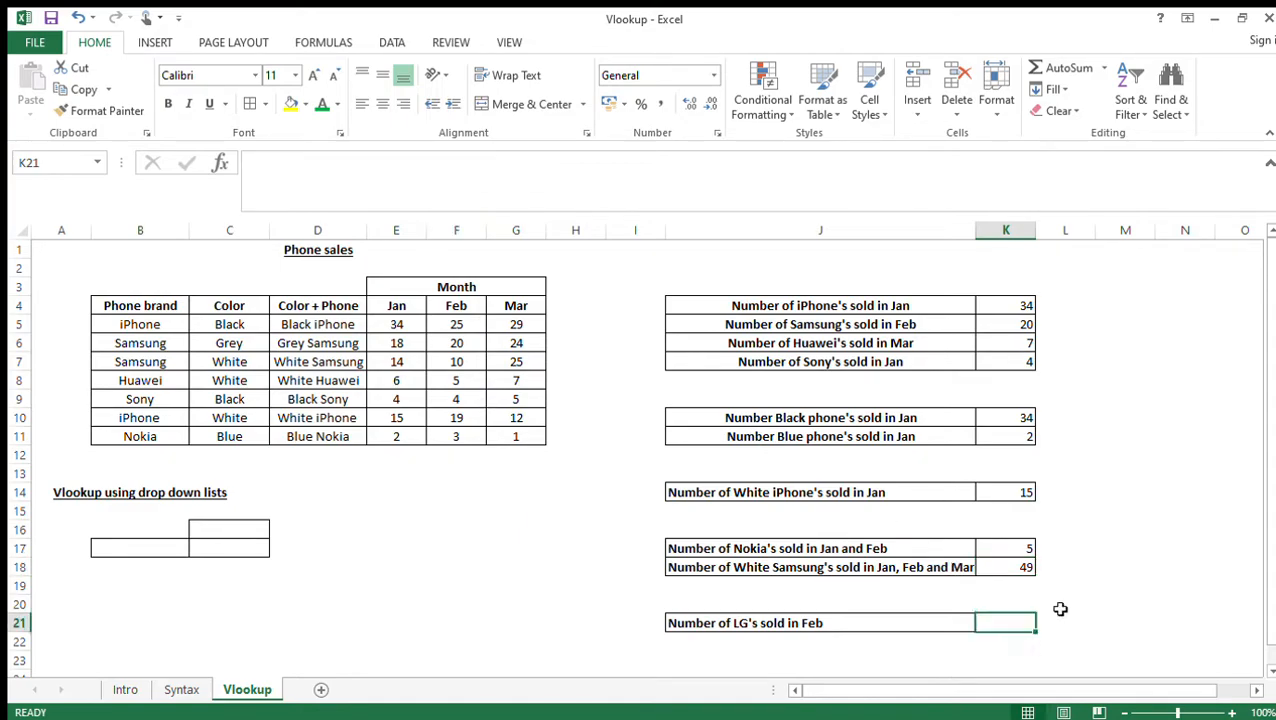
type("=vlookup(")
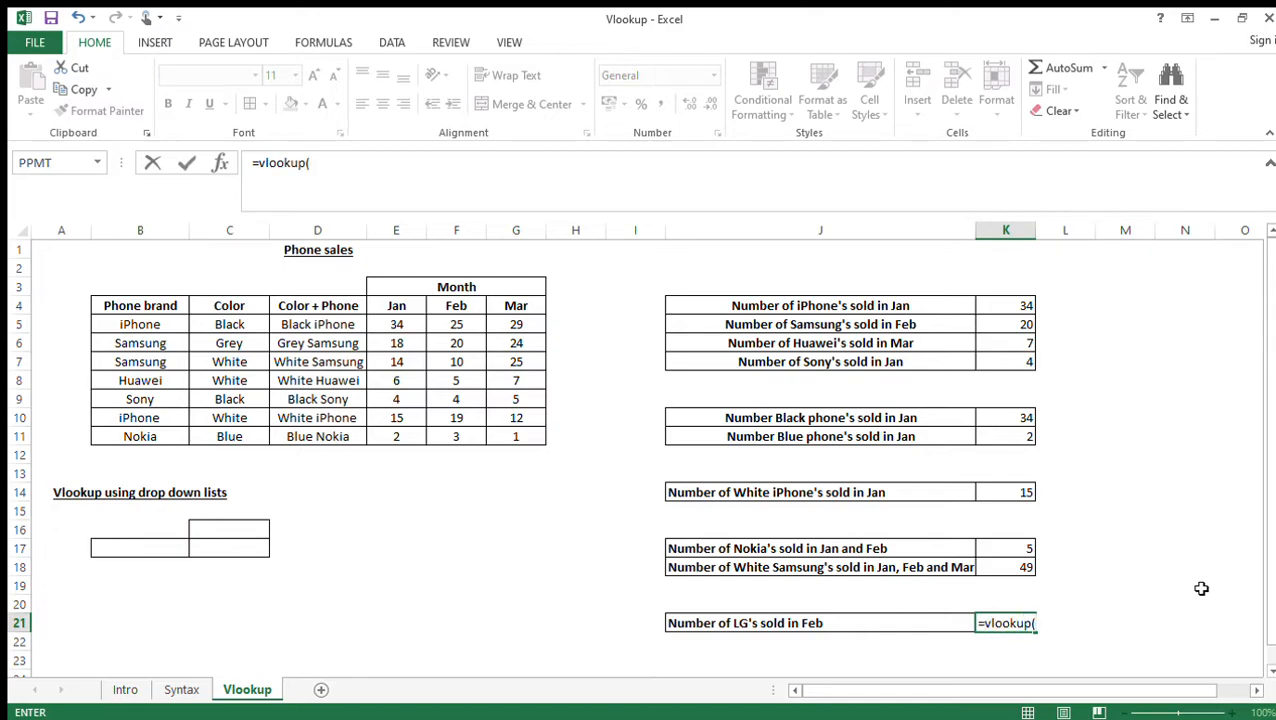
type("\"LG\",")
left_click(119, 313)
key("ctrl+shift+Right")
key("ctrl+shift+Down")
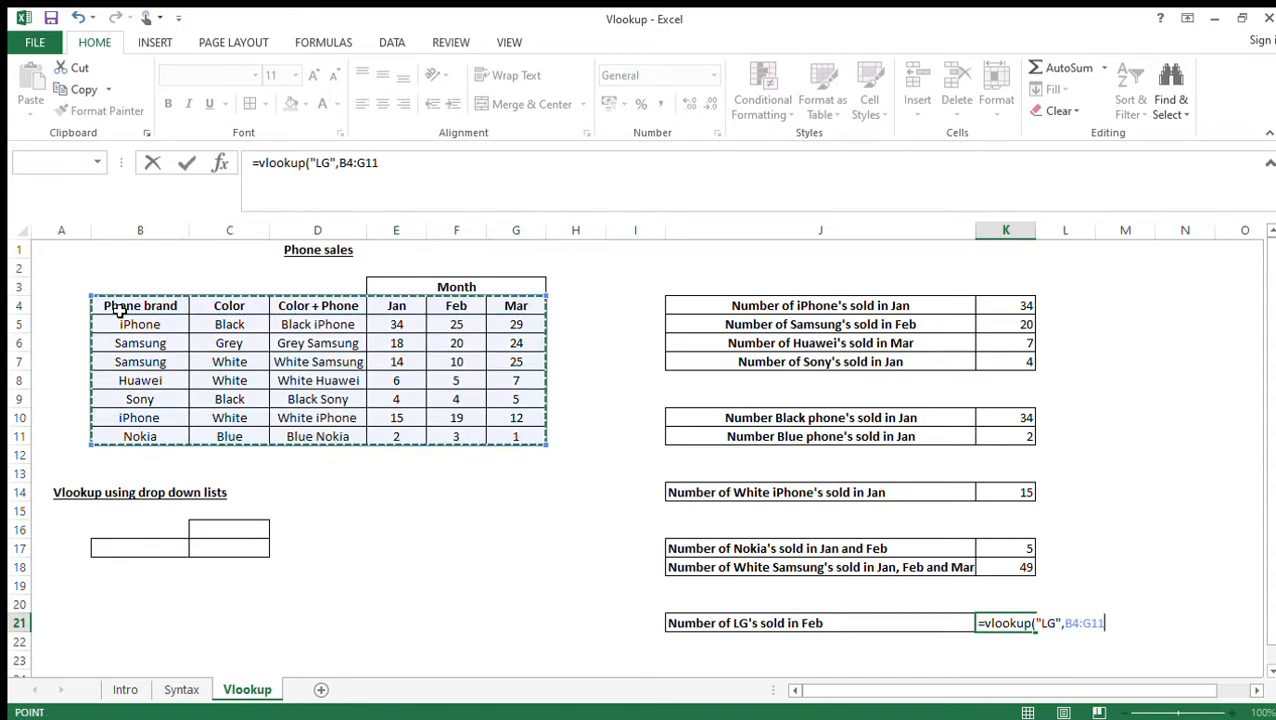
type(",")
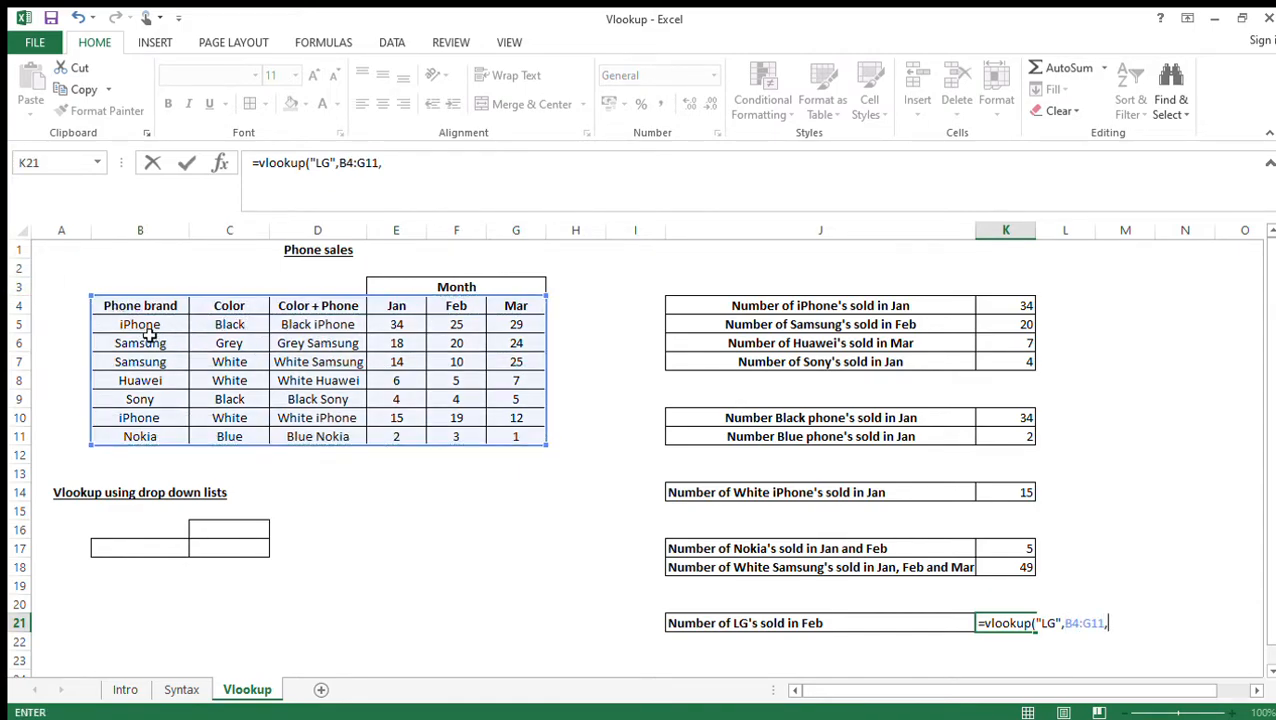
type("5,0)")
key("Return")
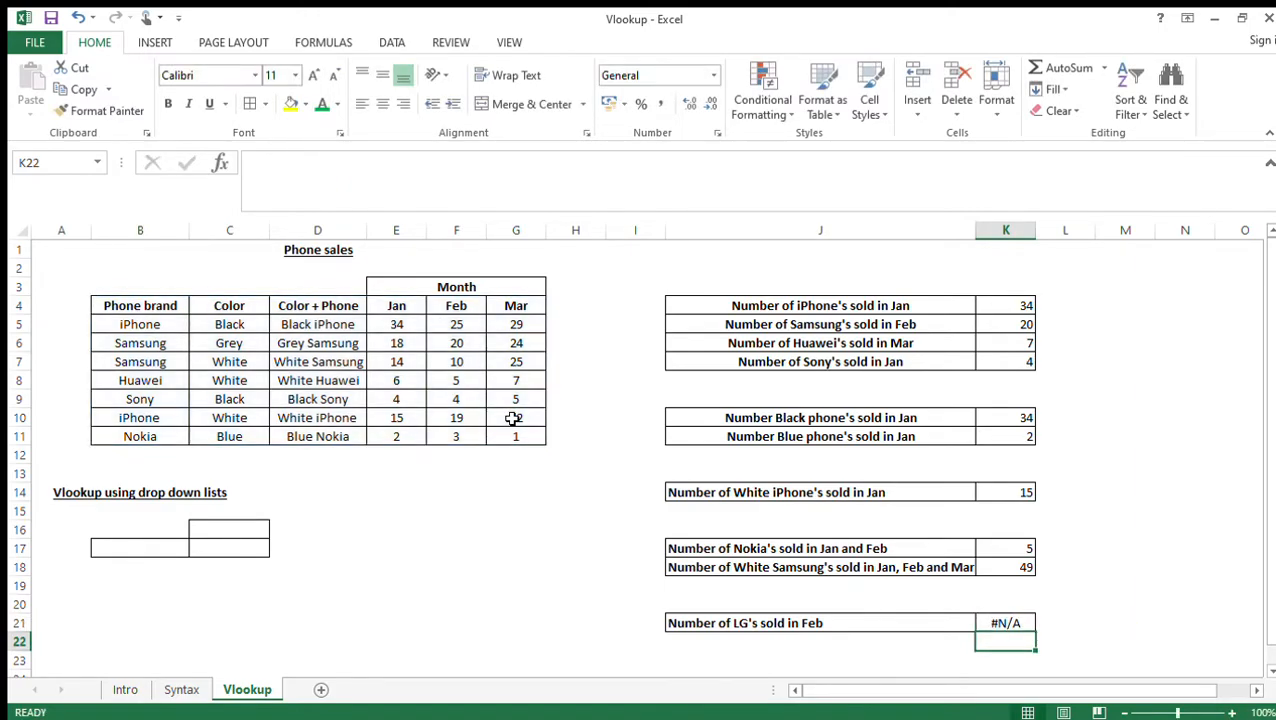
- Wrap the VLOOKUP in K21 in IFERROR with 0 as the fallback value
left_click(1015, 624)
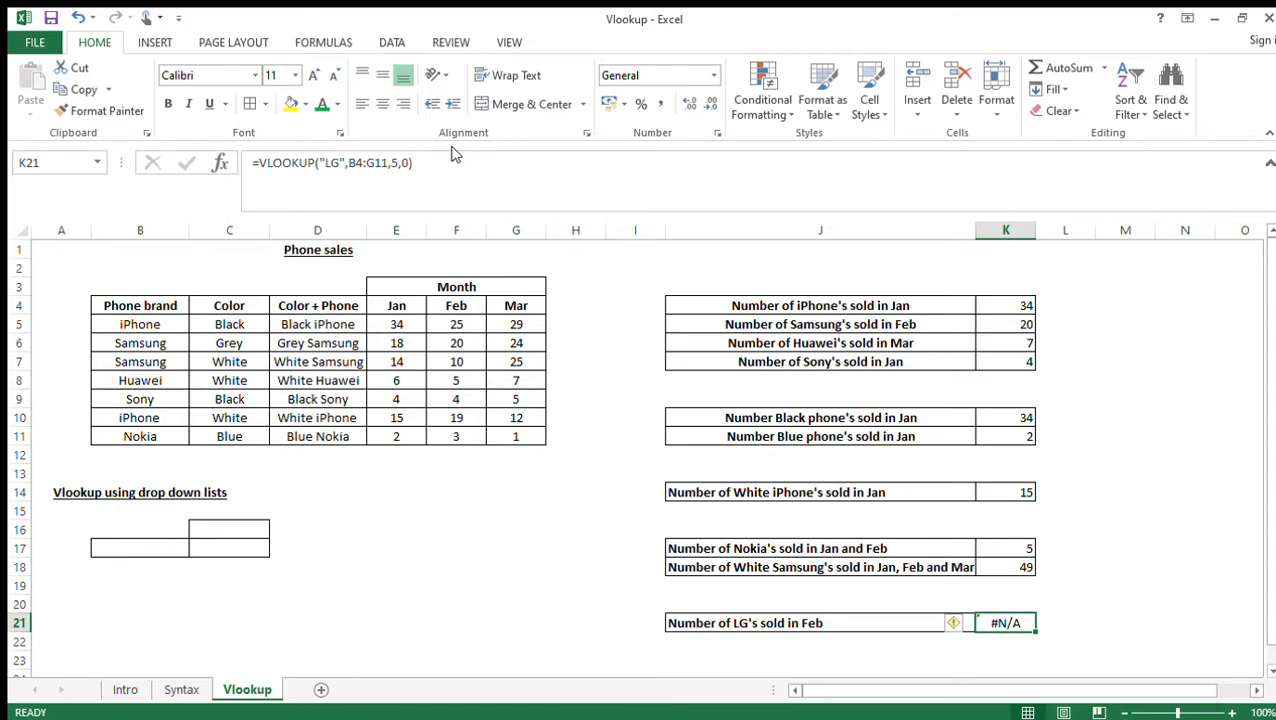
left_click(261, 166)
type("iferror(")
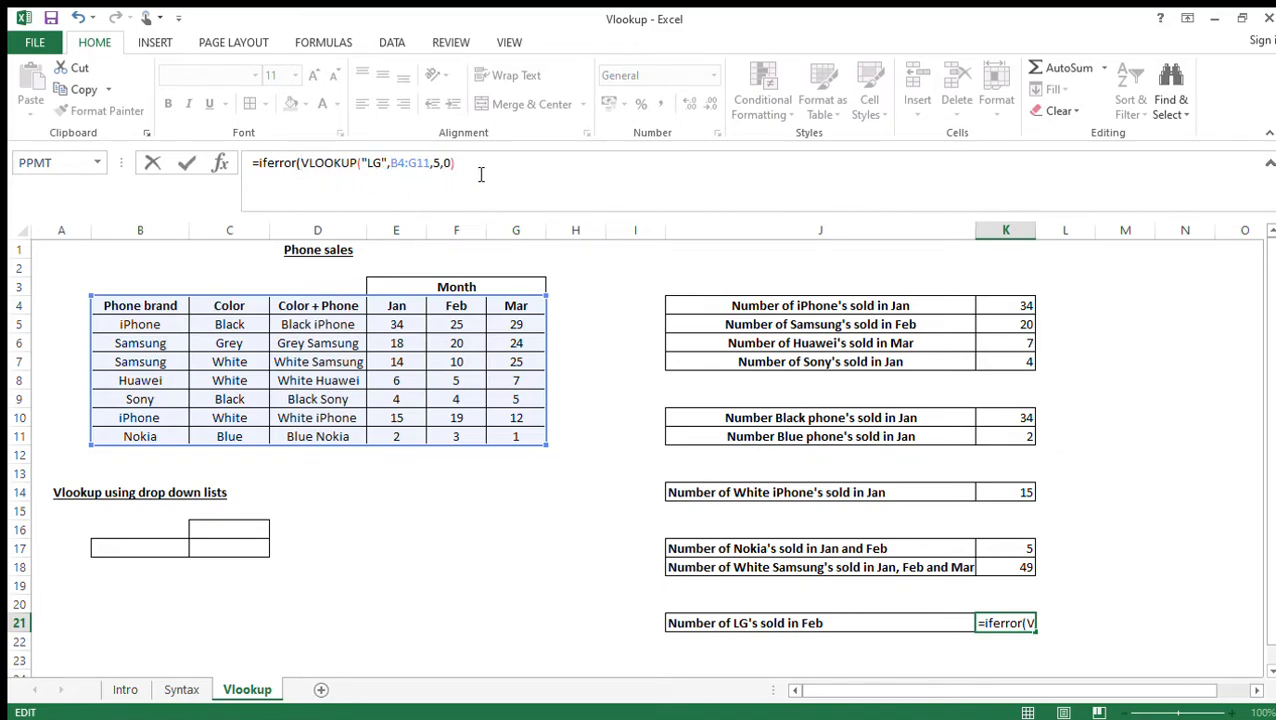
type(",0")
key("Return")
left_click(1015, 626)
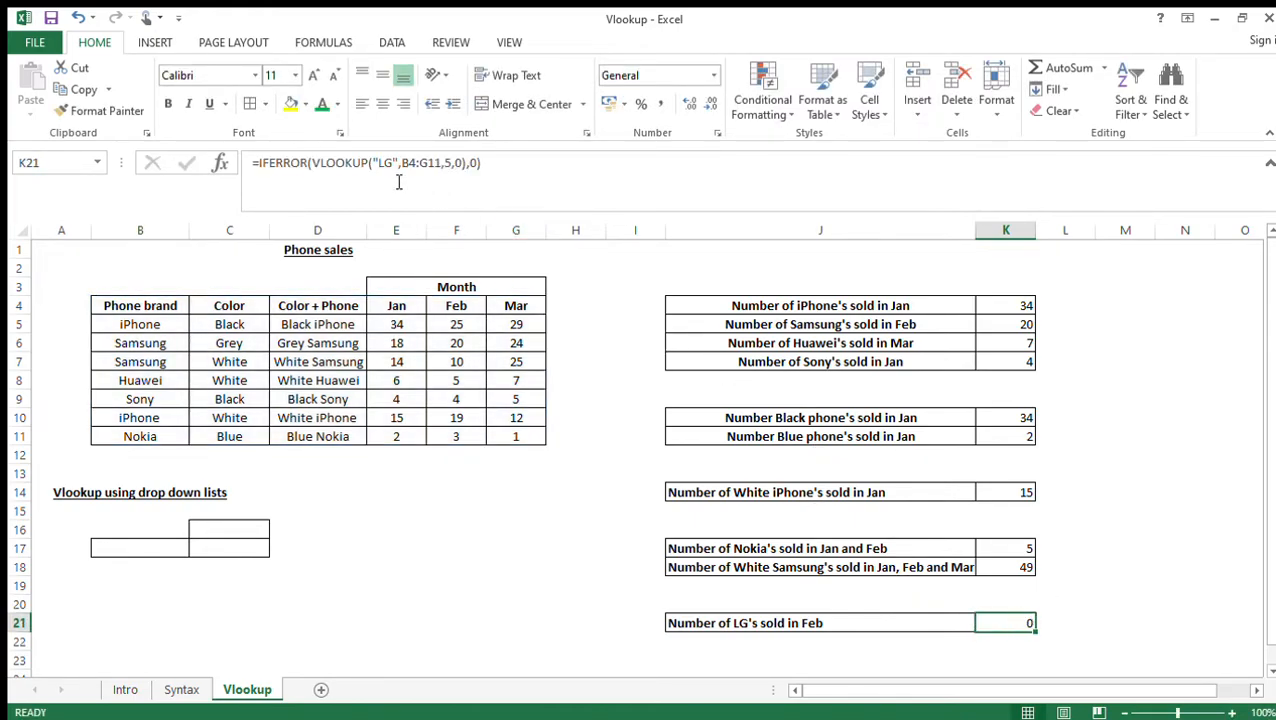
- Change the IFERROR fallback in K21 to "Not found" and autofit the width of column K
left_click(475, 175)
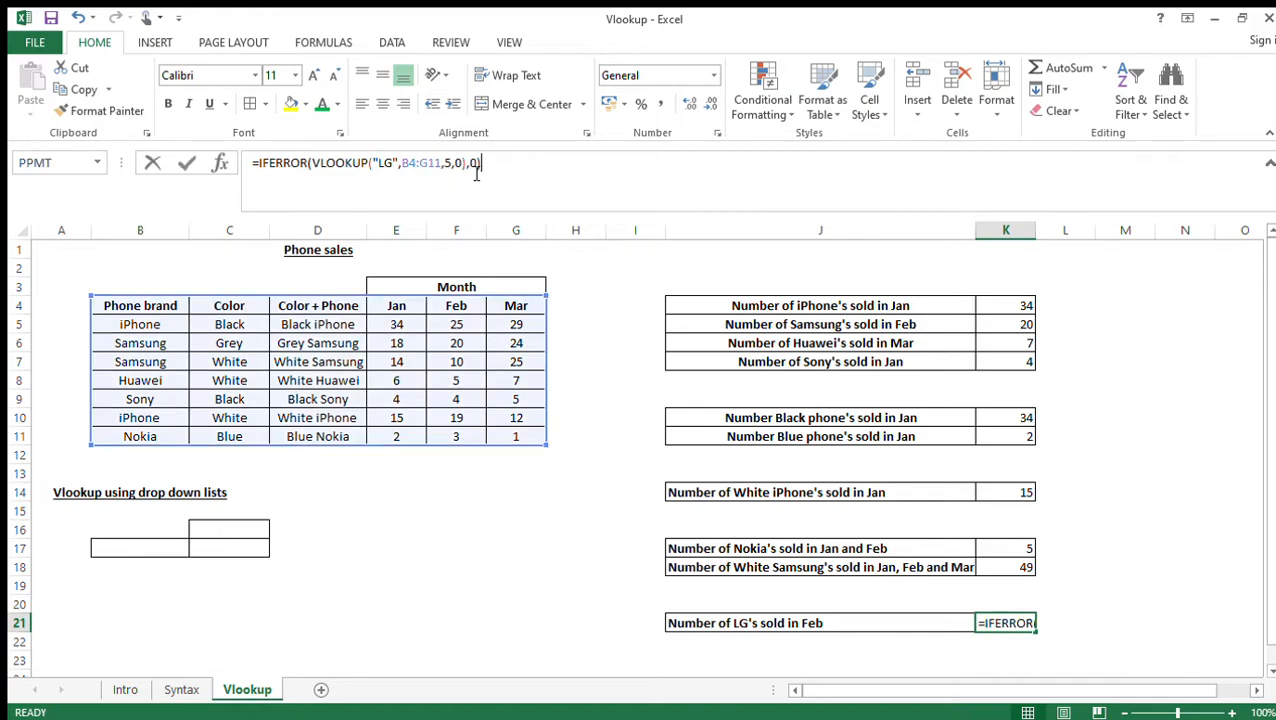
key("BackSpace")
type("\"")
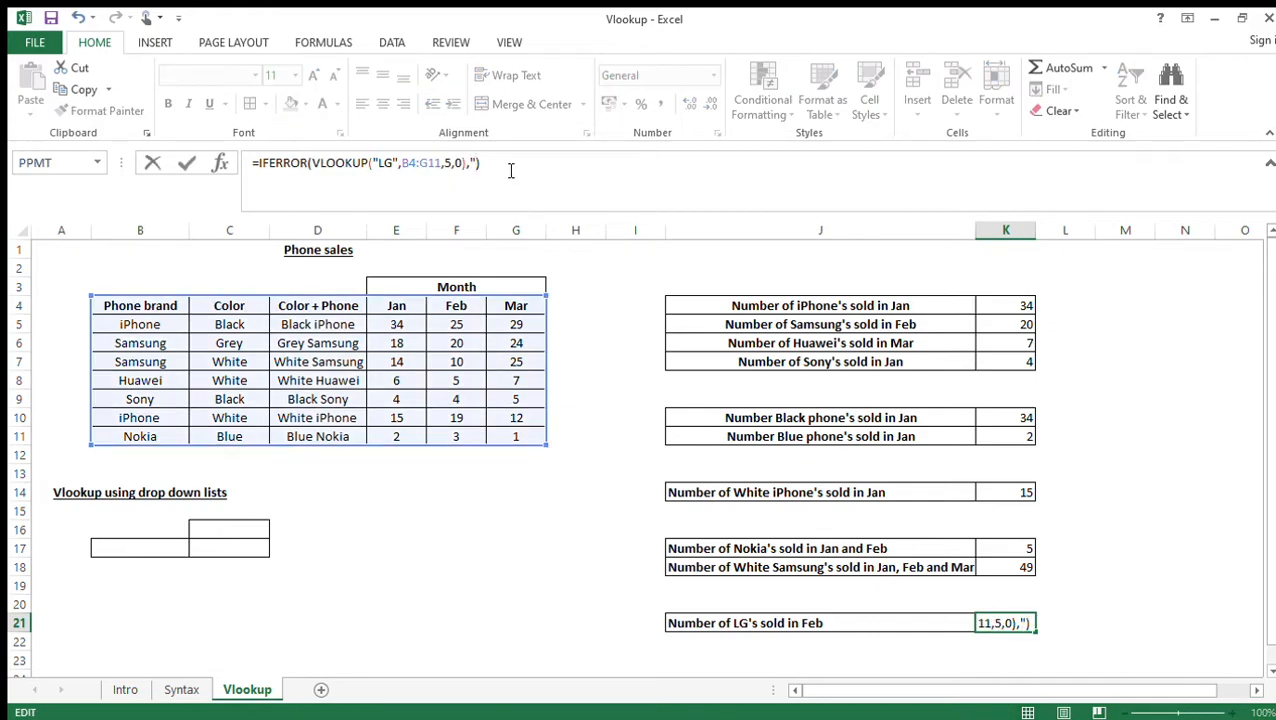
type("Not found\"")
key("Return")
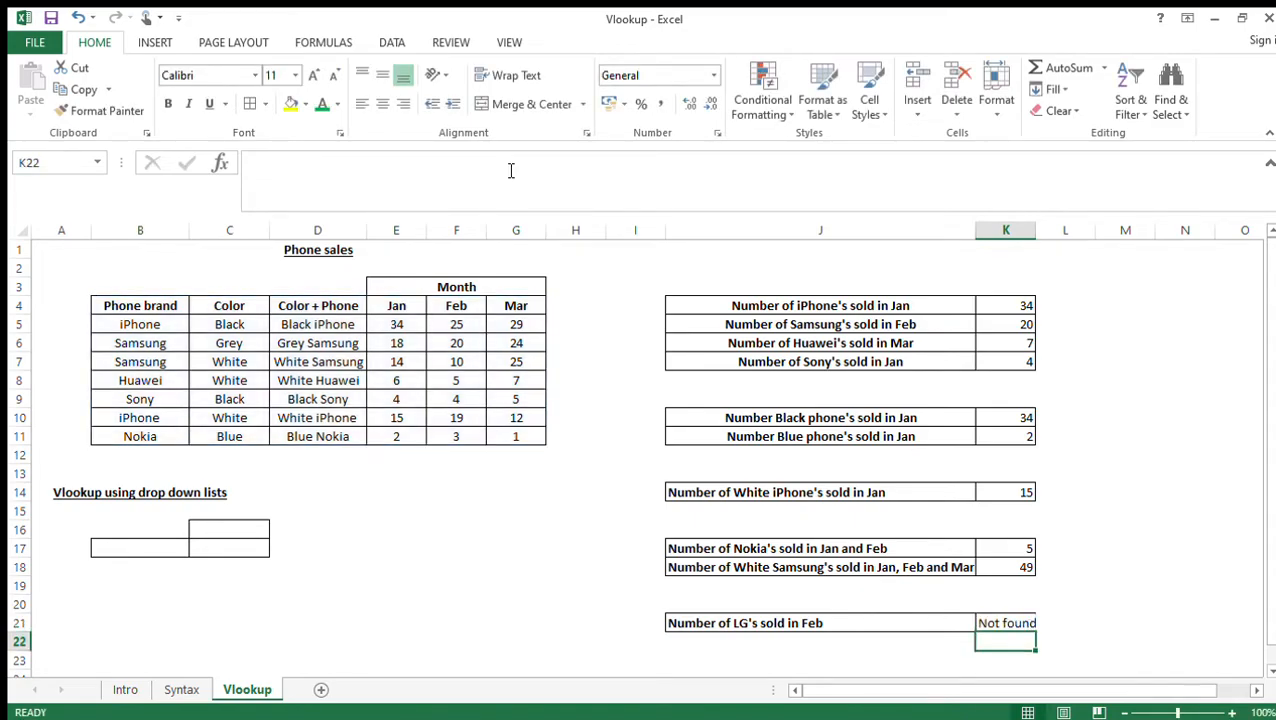
double_click(1036, 231)
left_click(1122, 492)
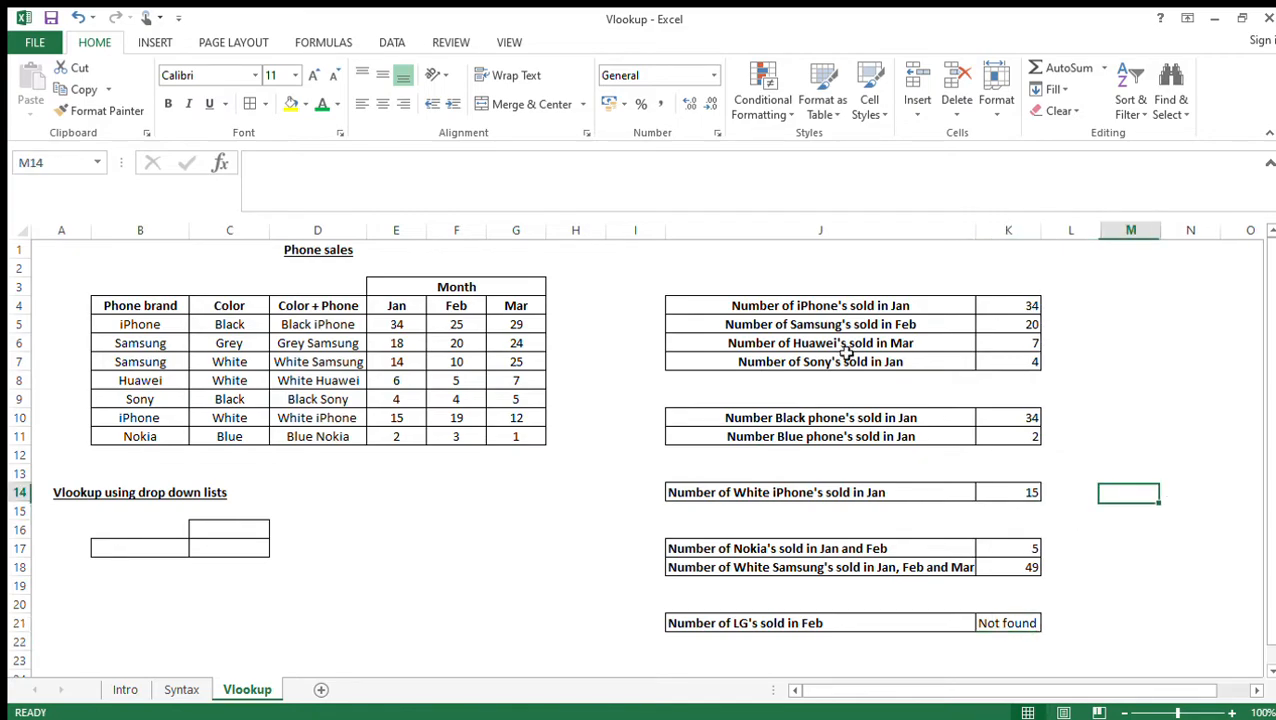
left_click(1080, 586)
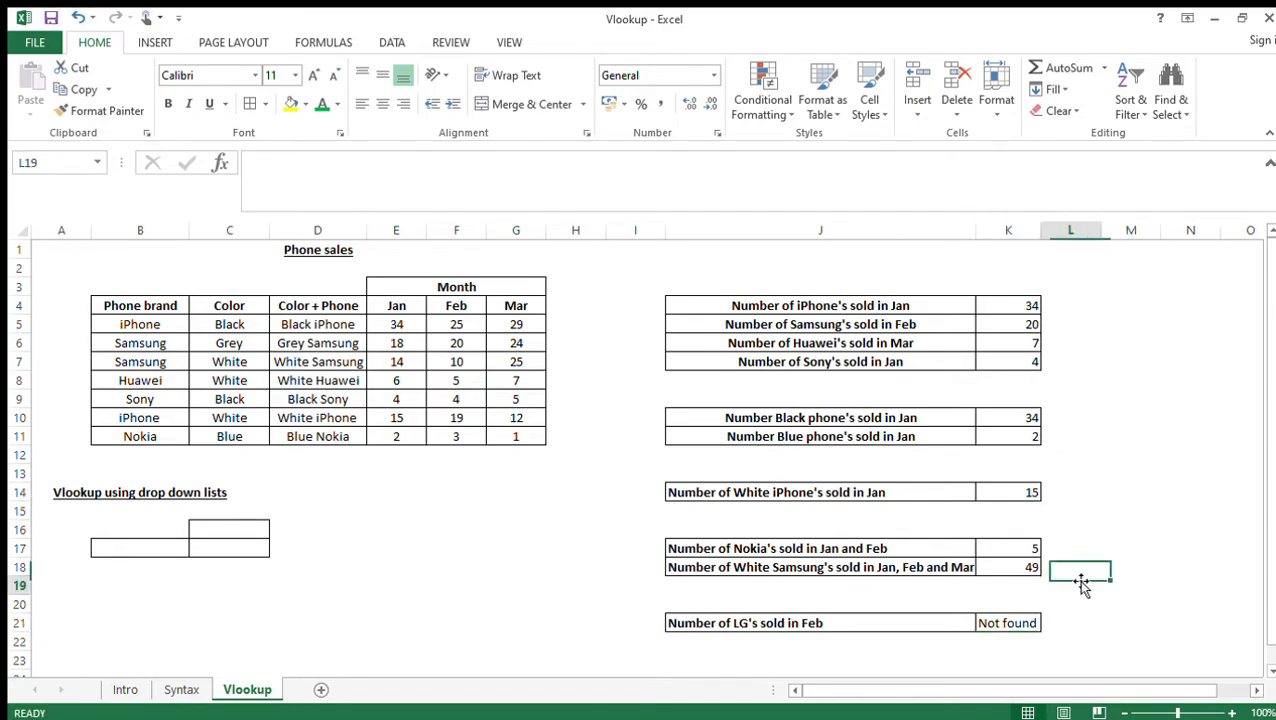
left_click(1071, 530)
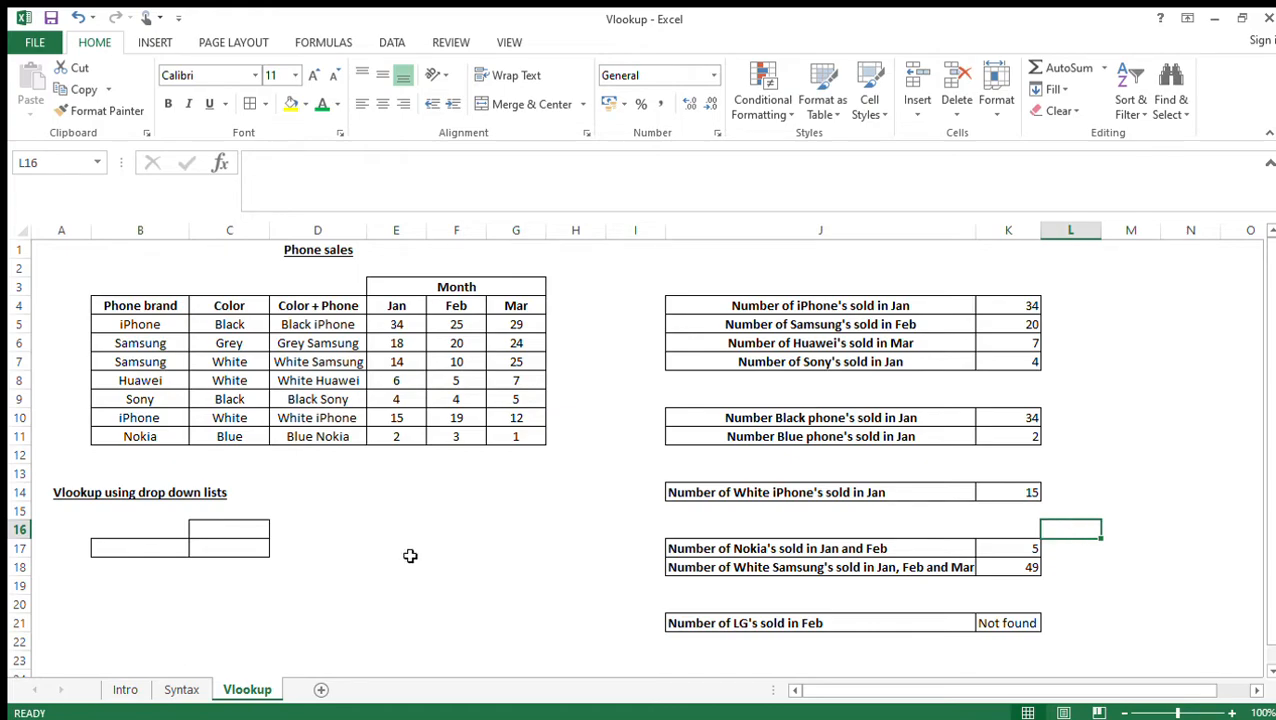
left_click(454, 567)
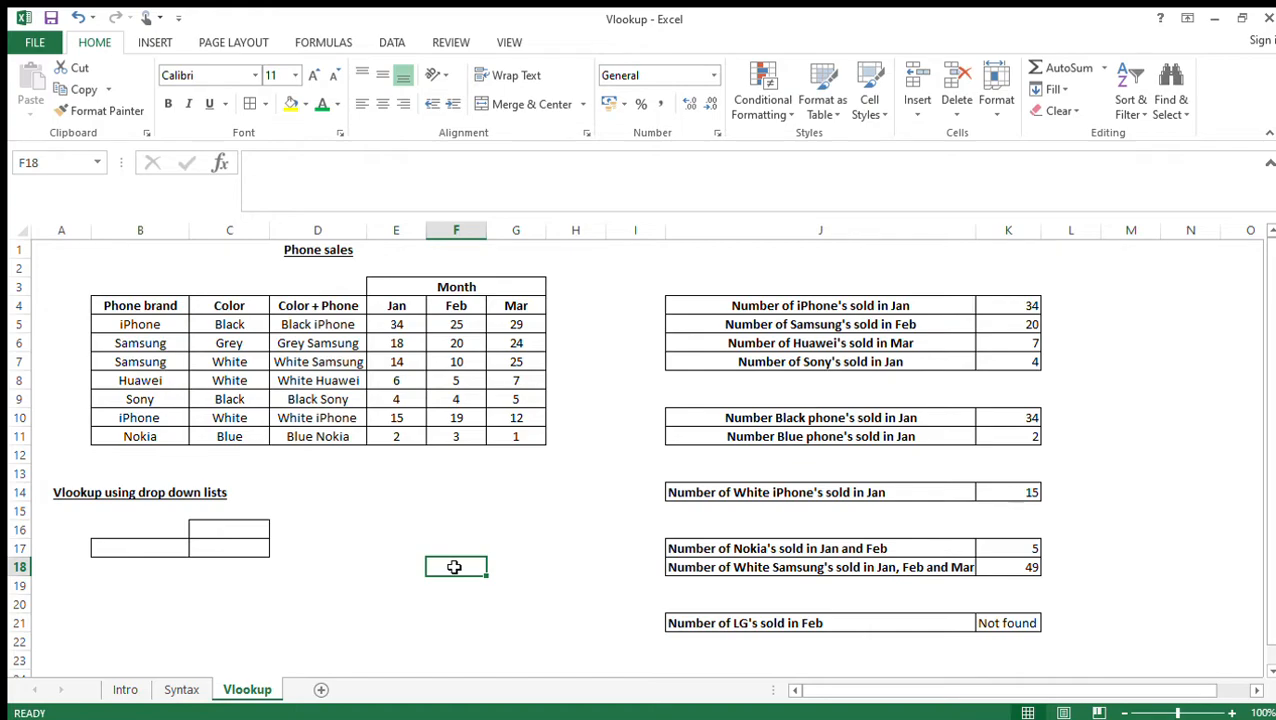
left_click(374, 552)
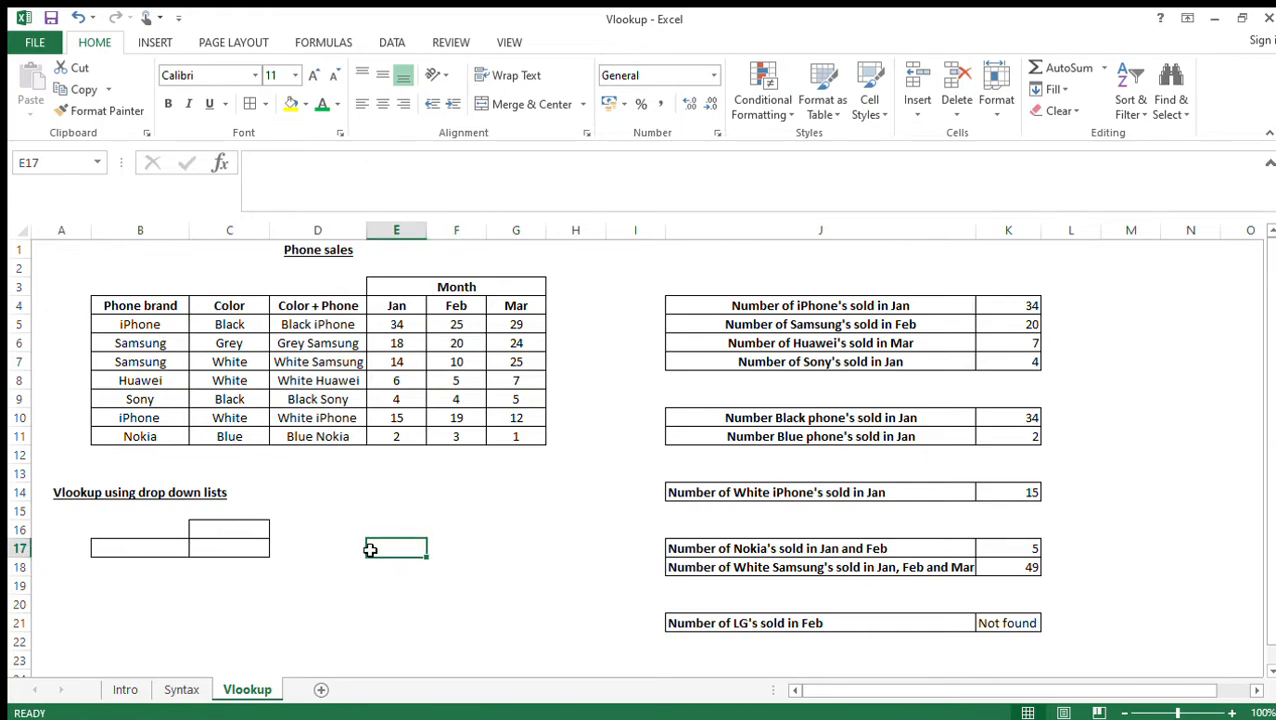
- Add a data validation drop-down list to C16 sourced from the months in E4:G4, and choose Jan
left_click(228, 533)
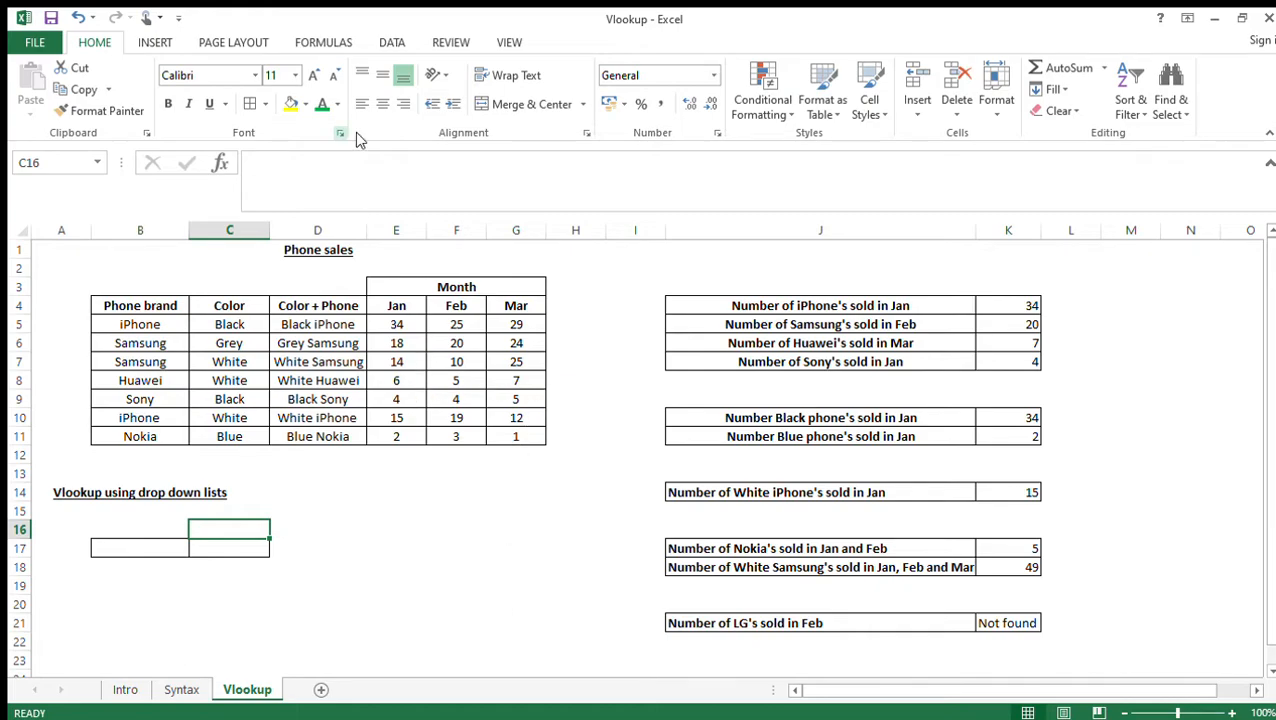
left_click(392, 45)
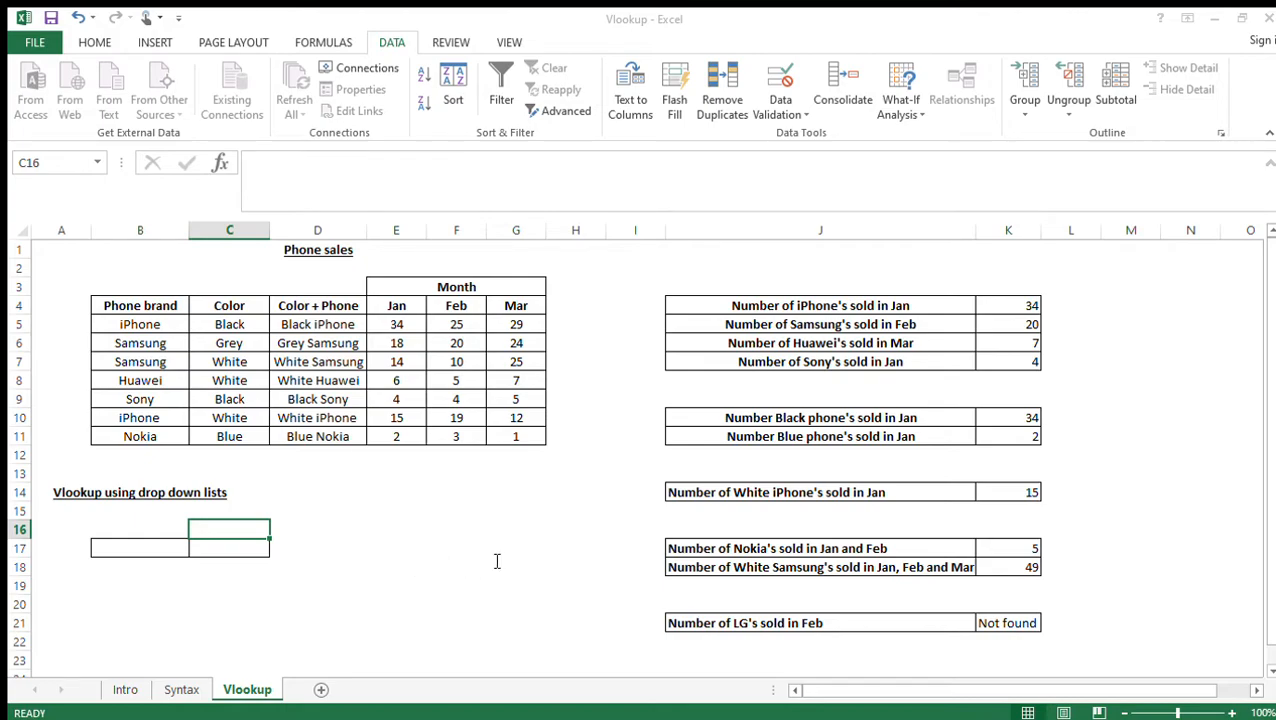
left_click(398, 310)
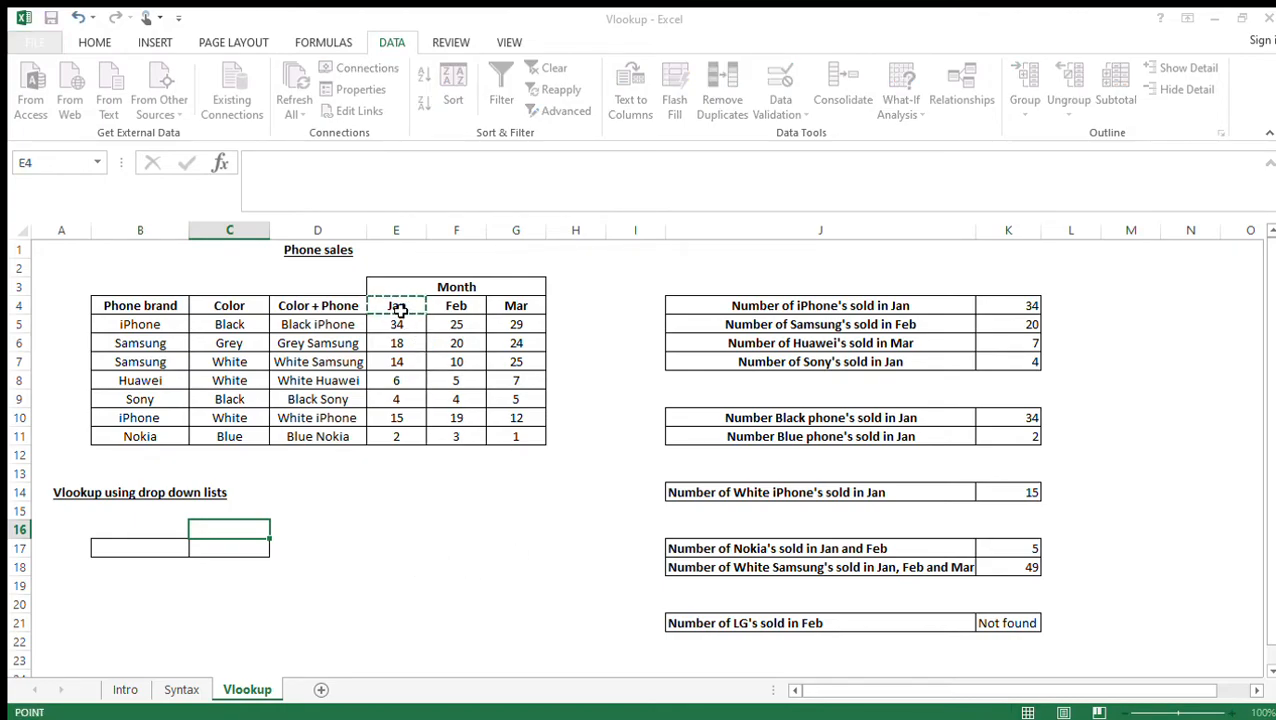
key("ctrl+shift+Right")
key("Return")
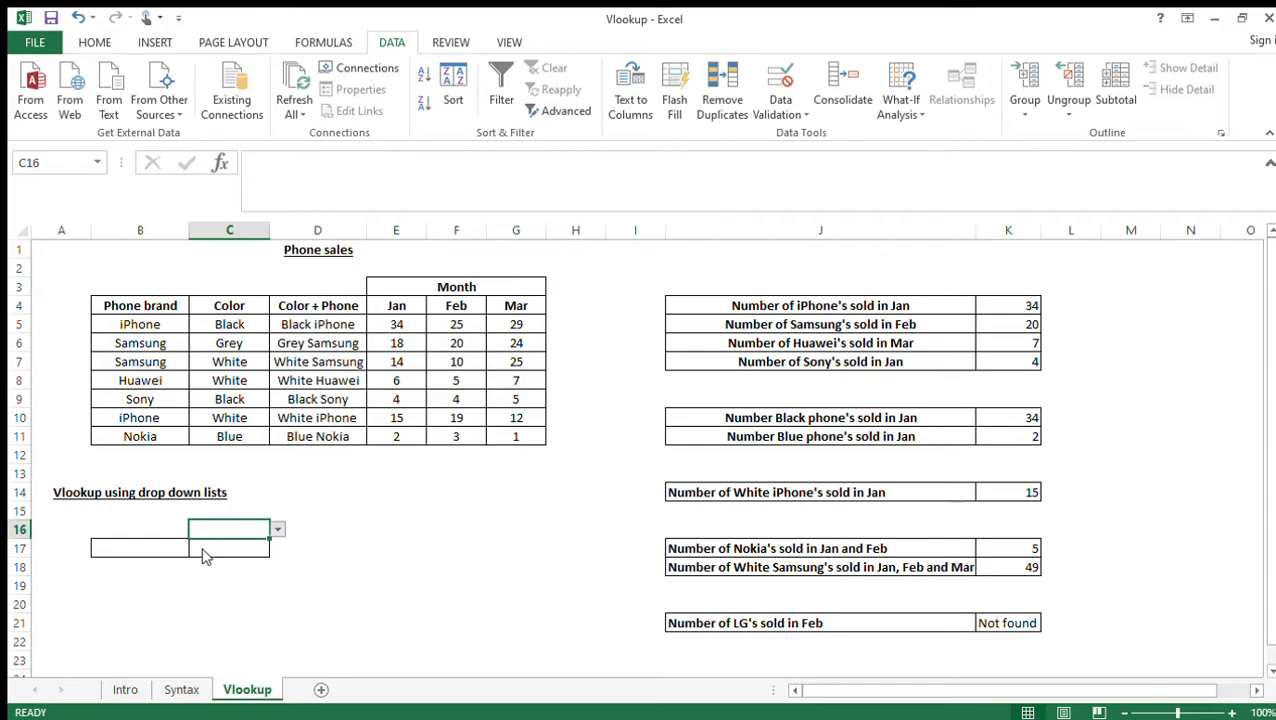
left_click(206, 551)
left_click(398, 530)
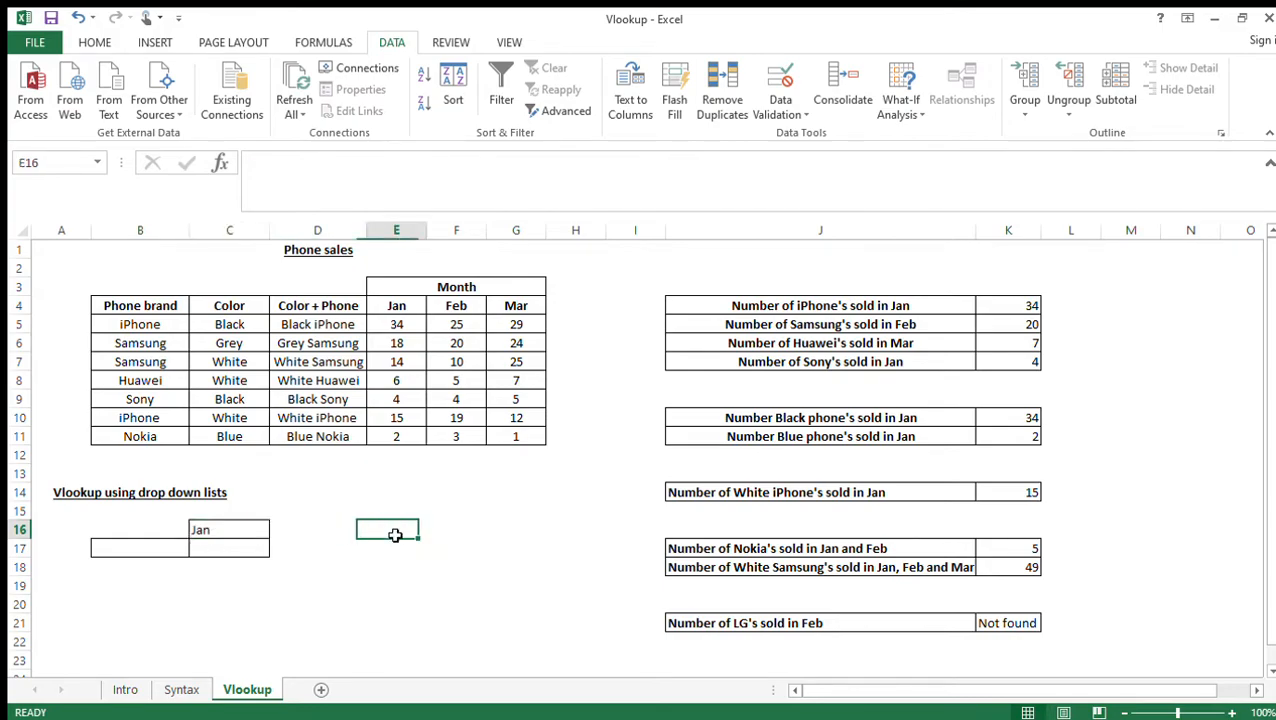
- Add a data validation drop-down list to B17 sourced from the color and phone names in D5:D11, and choose Grey Samsung
left_click(153, 550)
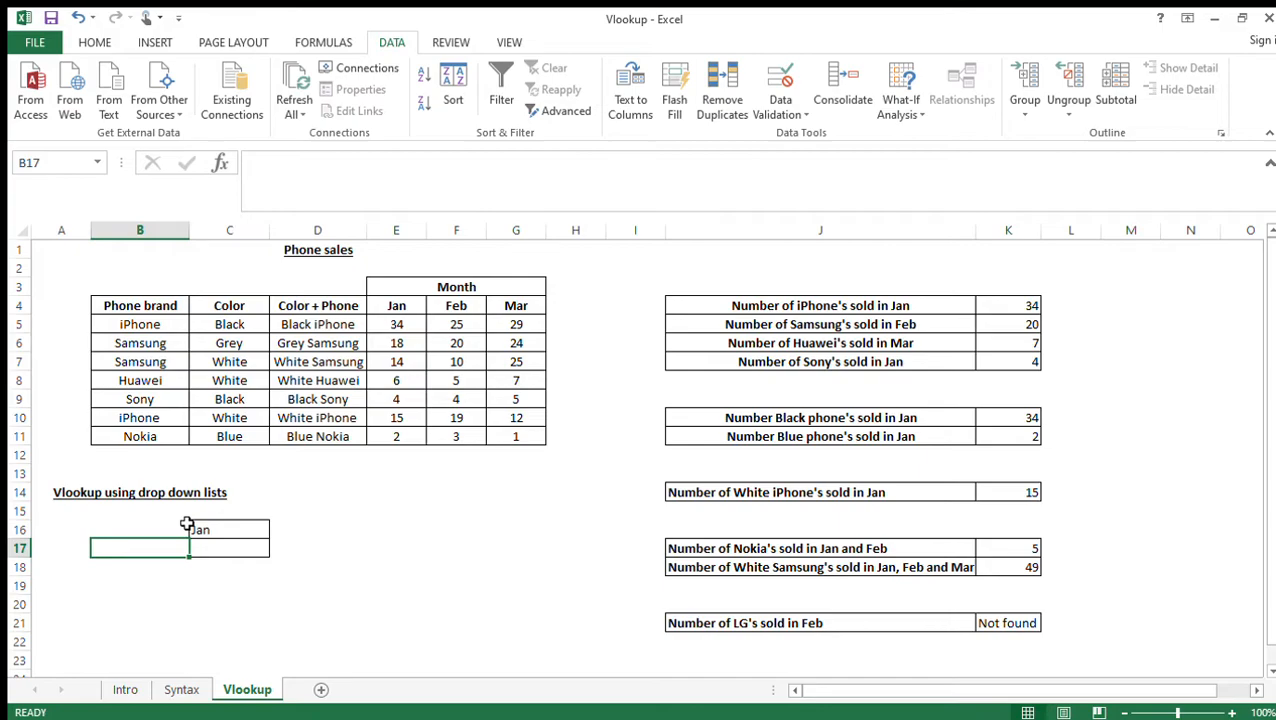
left_click(800, 127)
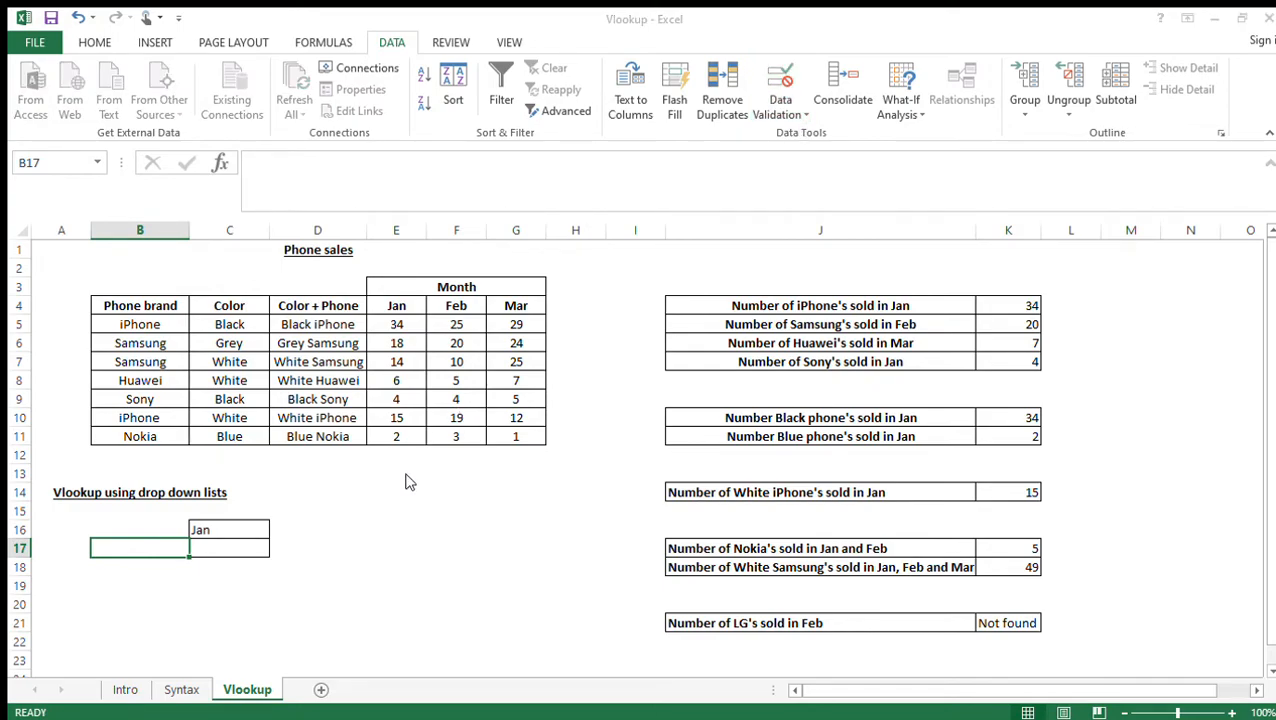
left_click(507, 546)
left_click(318, 328)
key("shift+Down")
key("shift+Down")
key("shift+Down")
key("shift+Down")
key("shift+Down")
key("shift+Down")
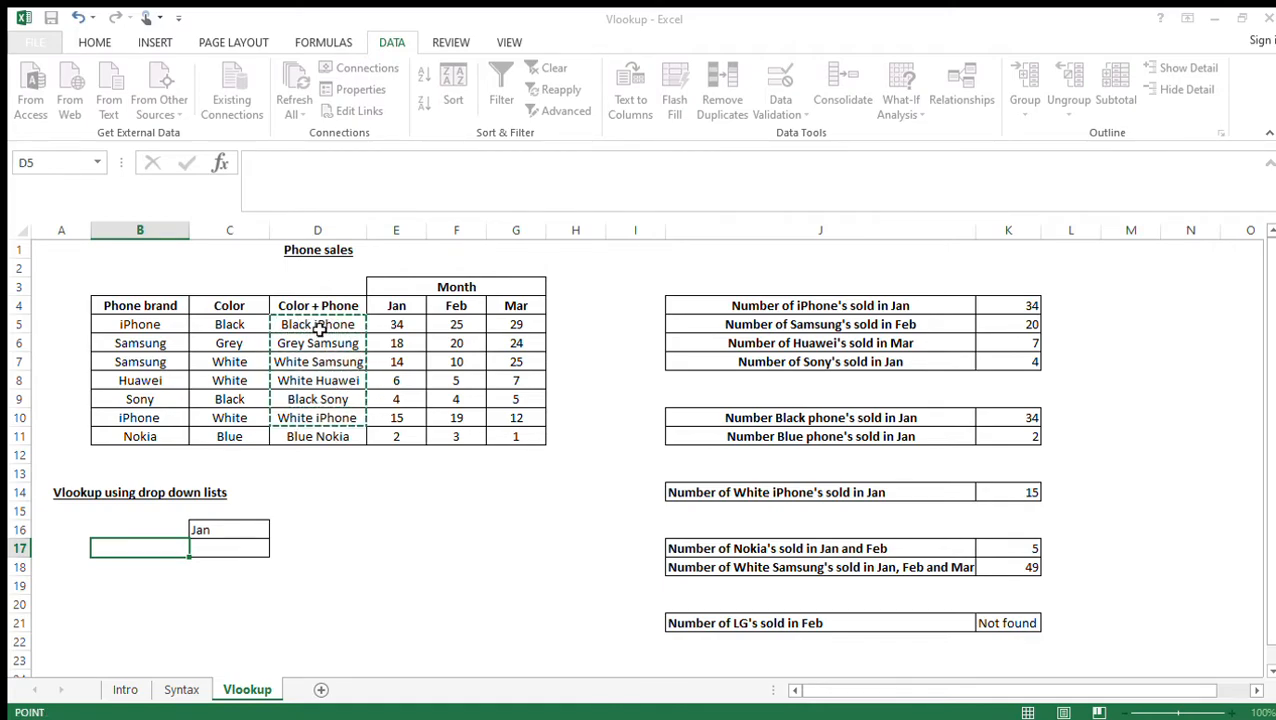
left_click(591, 398)
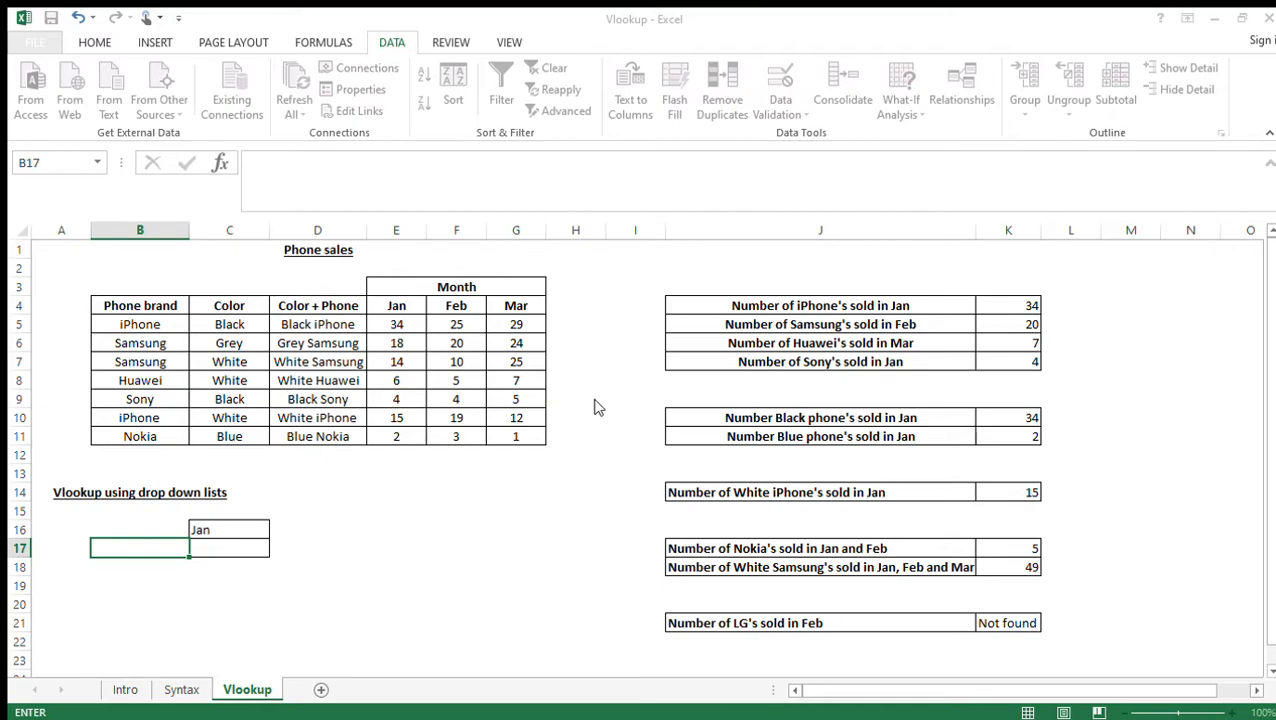
left_click(478, 645)
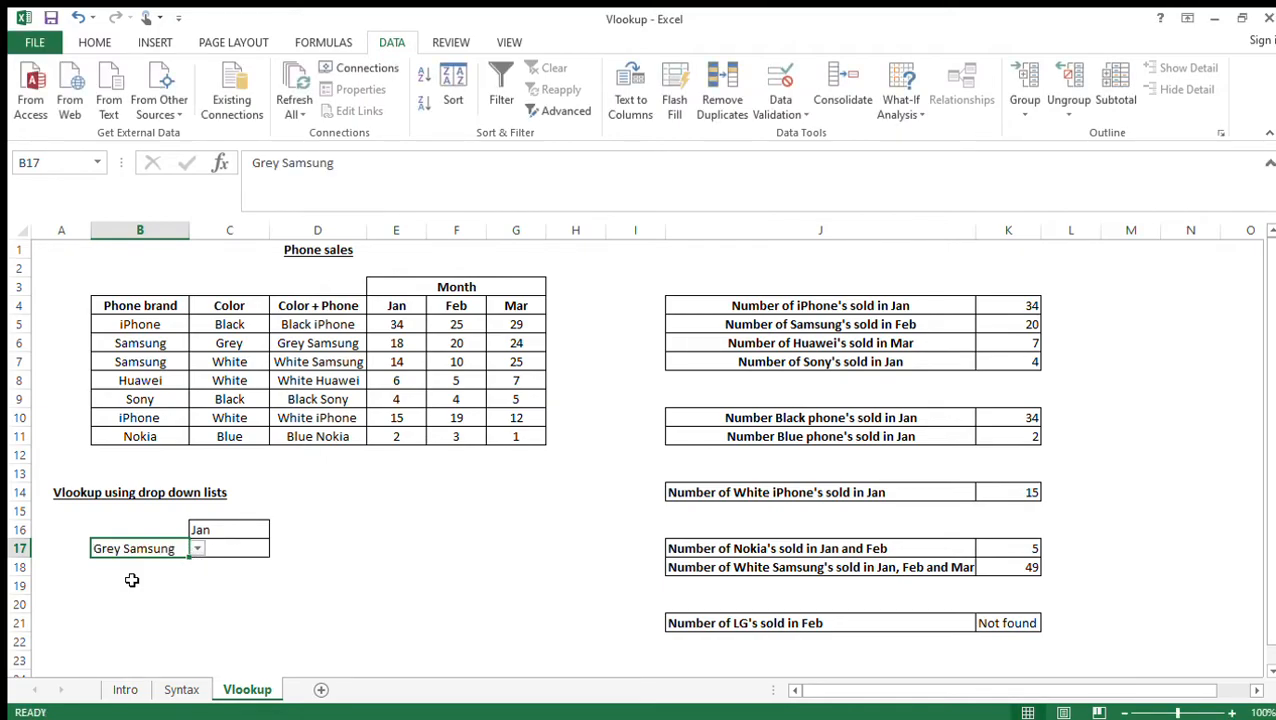
left_click(266, 566)
- Start a VLOOKUP formula in C17 with B17 as the lookup value and D4:G11 as the table array
left_click(214, 547)
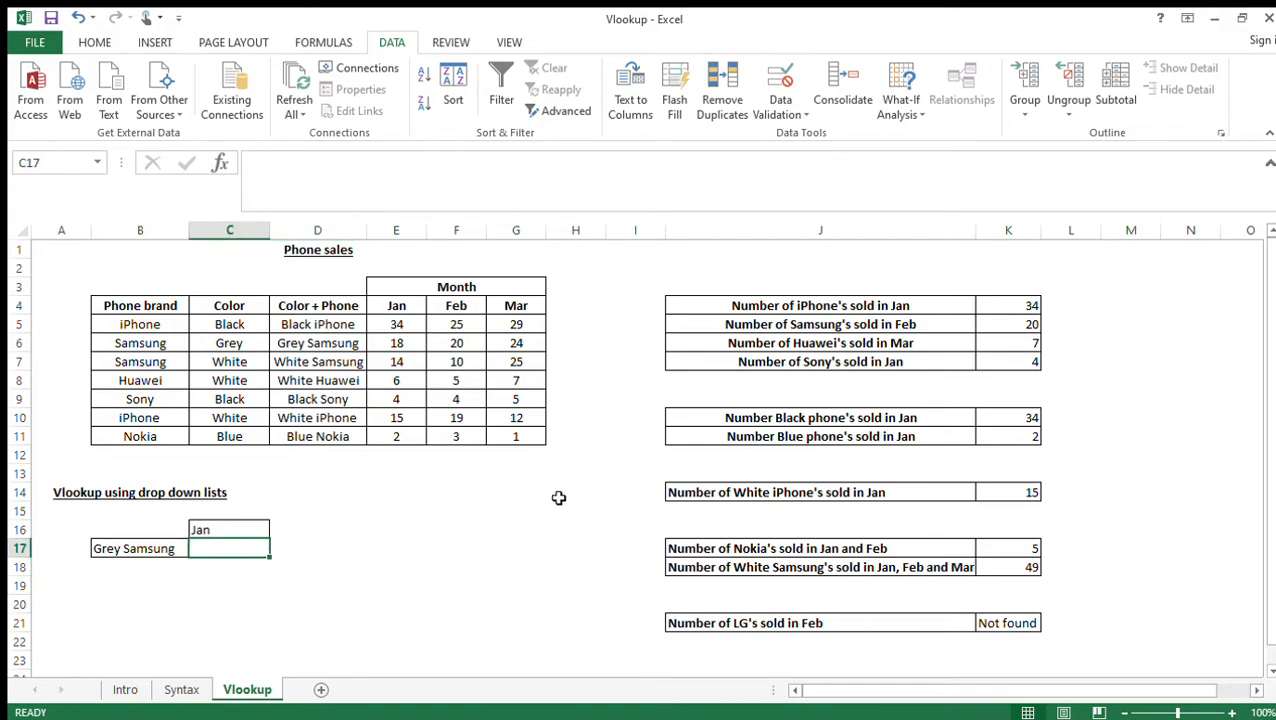
type("=vlooku")
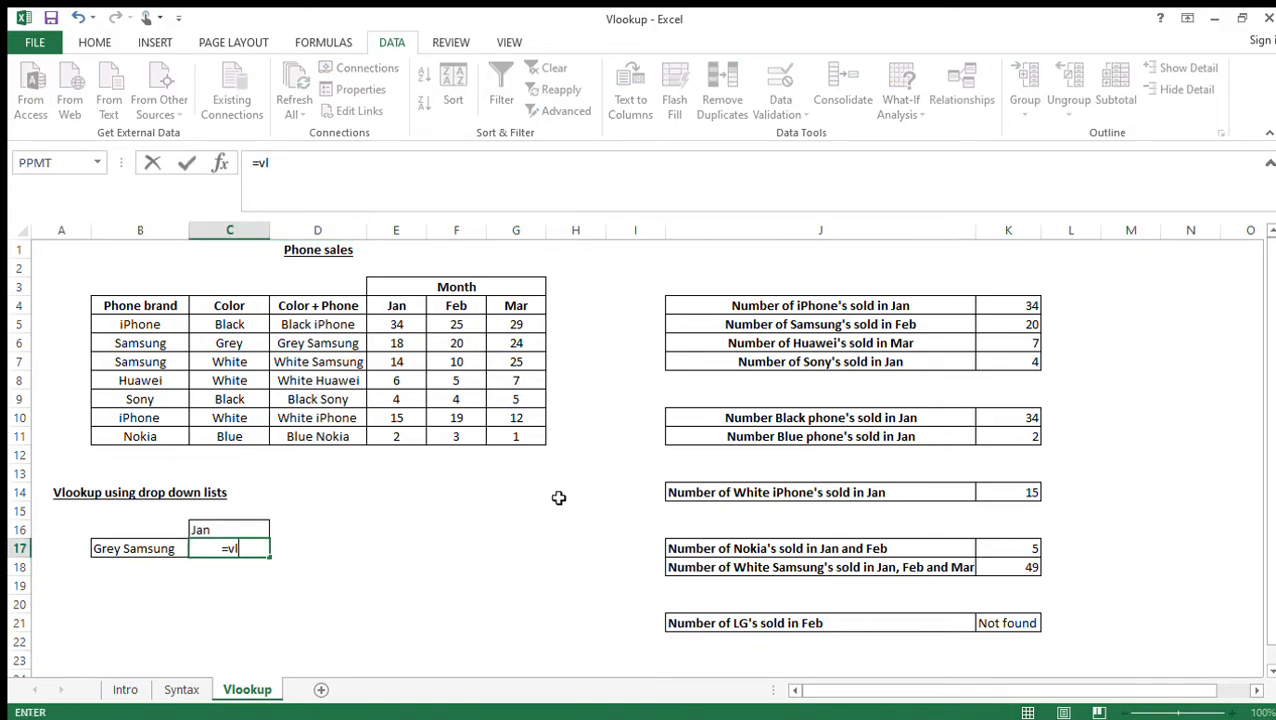
type("(")
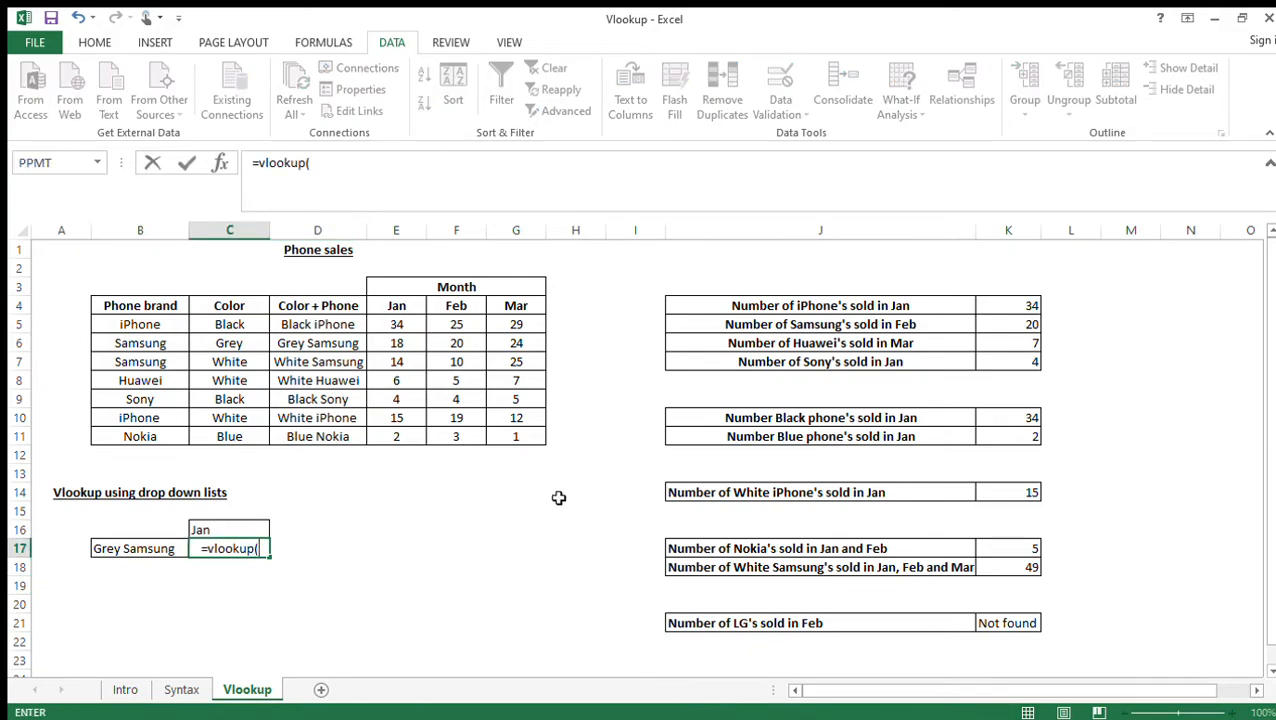
left_click(121, 548)
type(",")
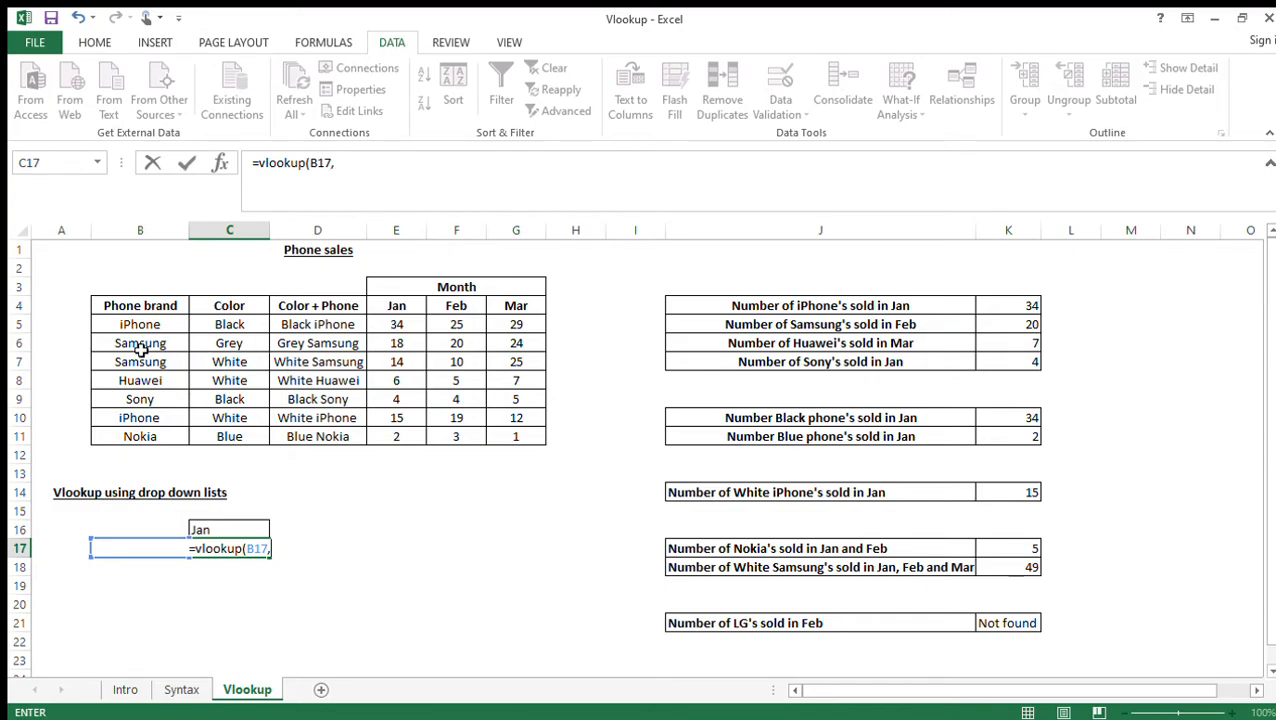
left_click(309, 307)
key("ctrl+shift+Right")
key("ctrl+shift+Down")
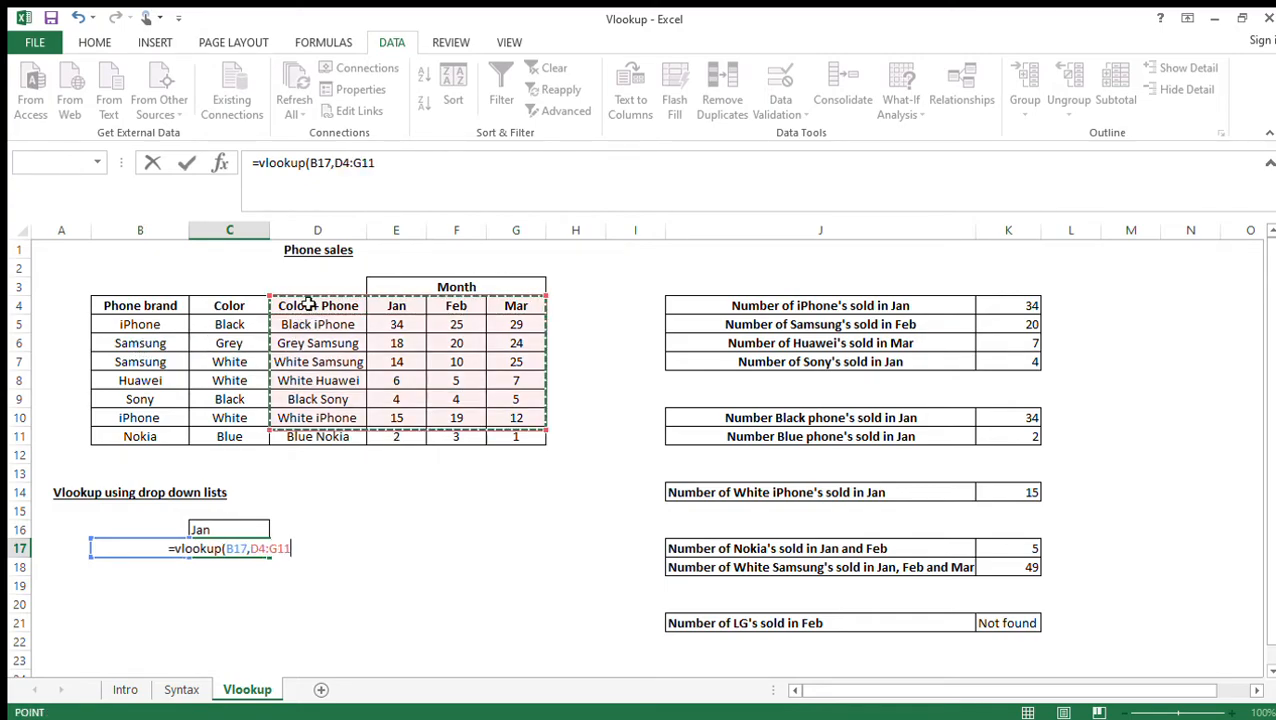
type(",")
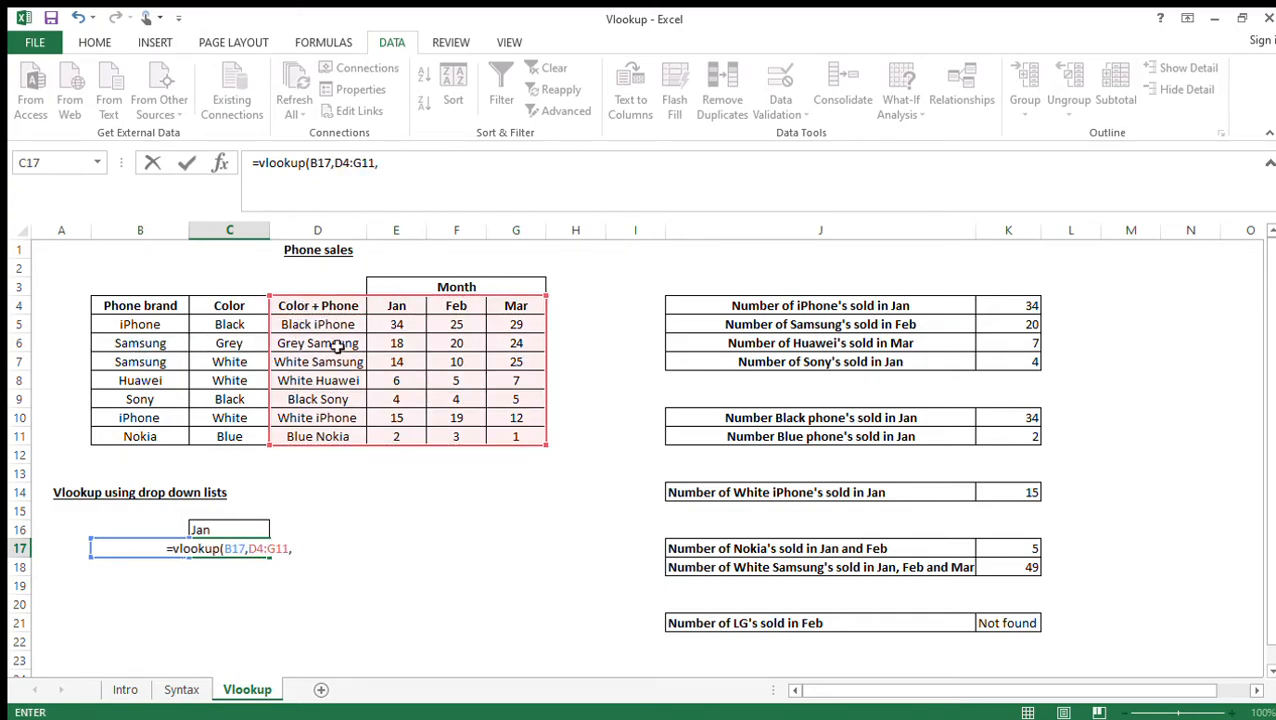
- Complete the C17 formula with MATCH(C16,D4:G4,0) as the column index and 0 for an exact match
type("match")
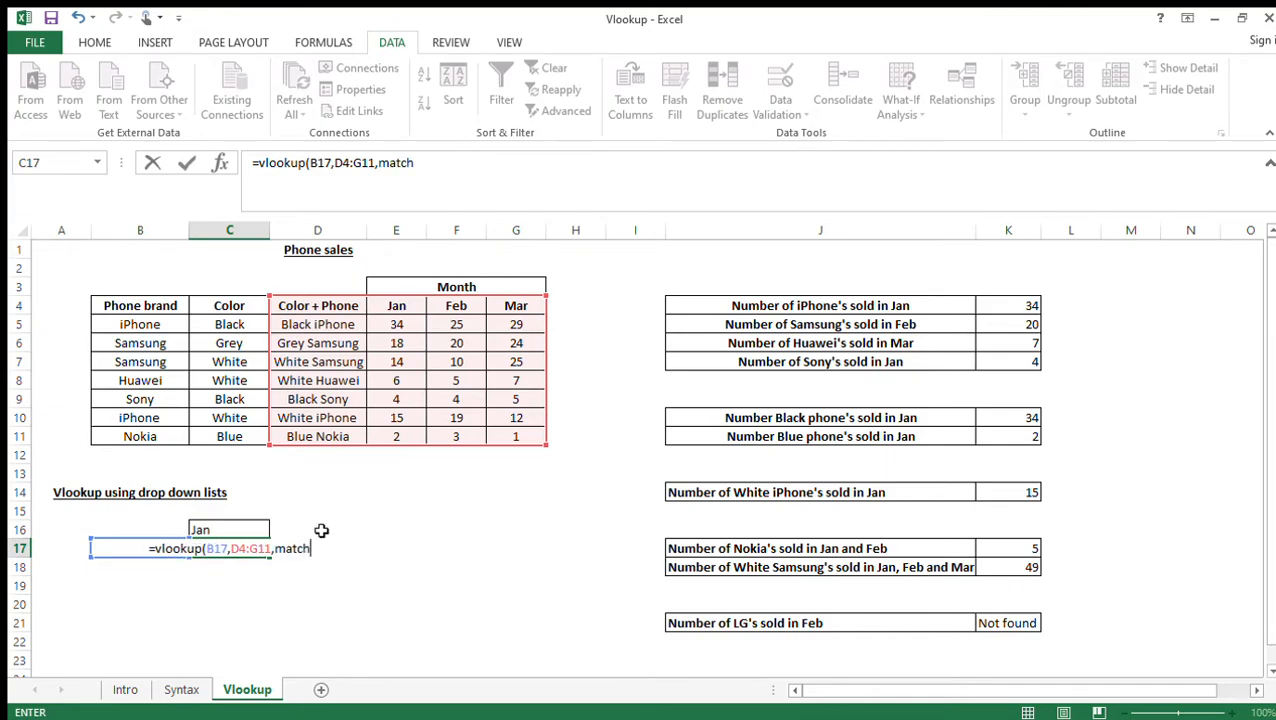
type("(")
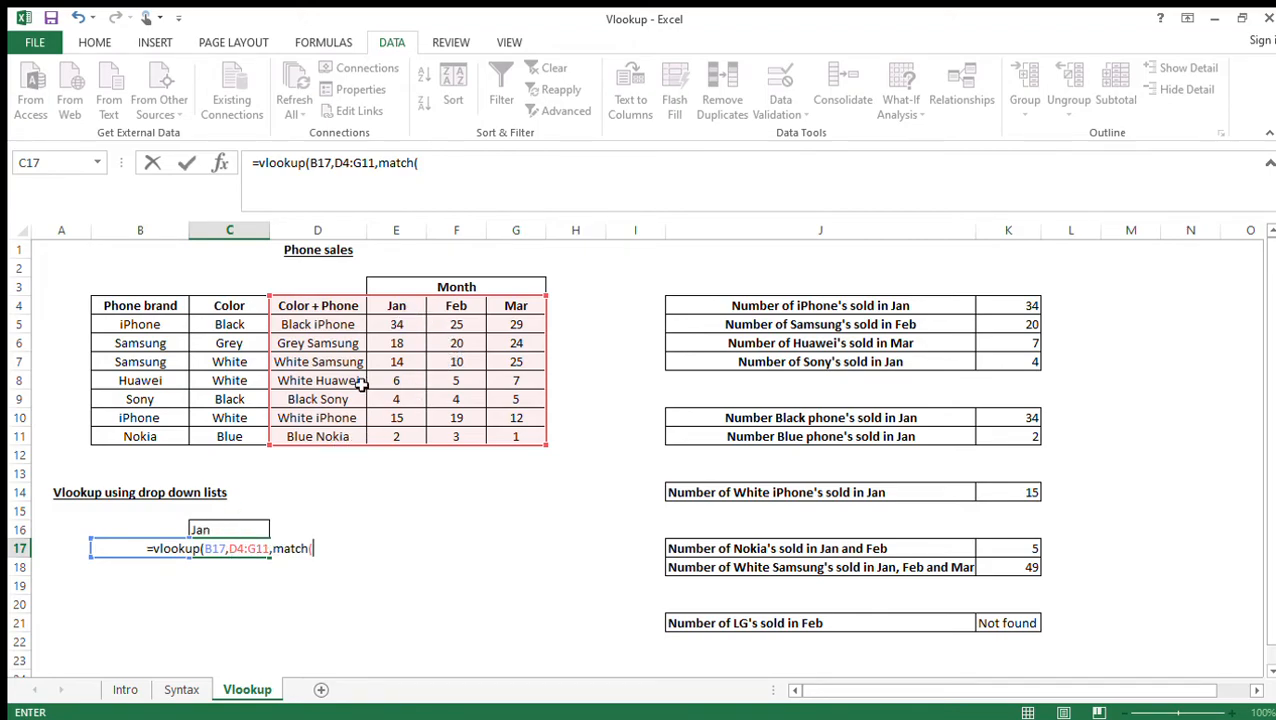
left_click(223, 530)
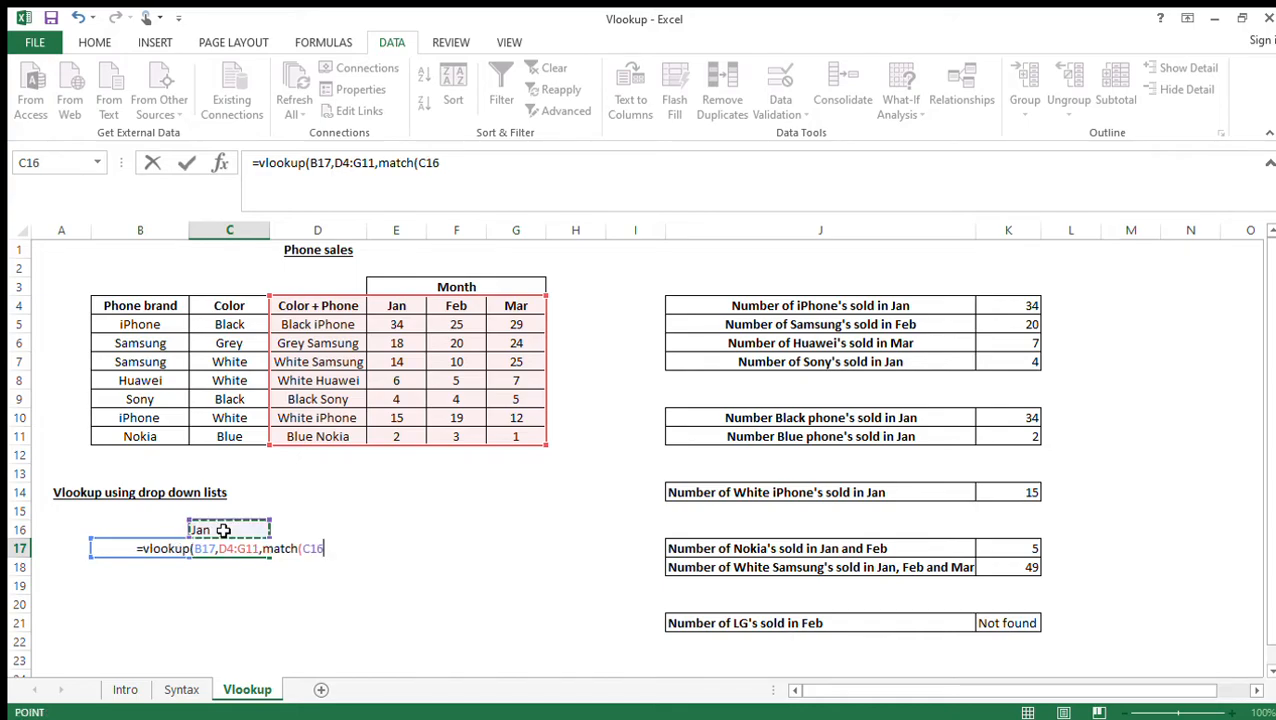
type(",")
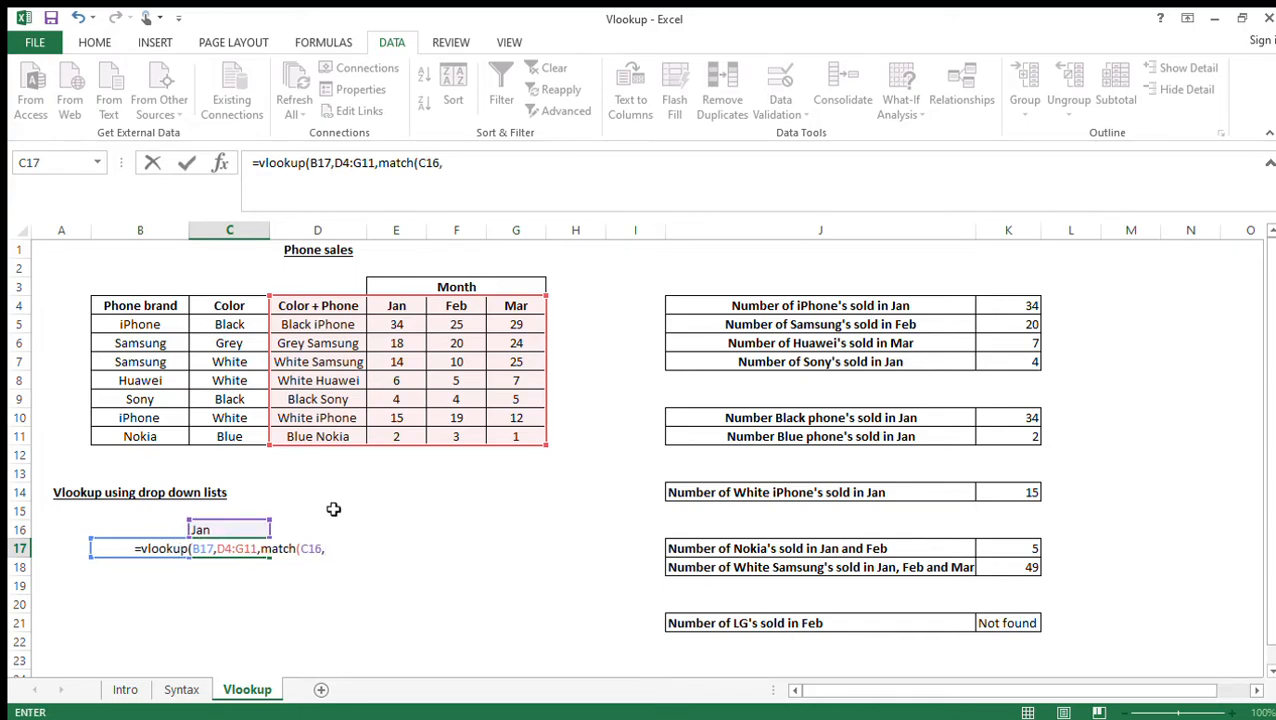
left_click(329, 310)
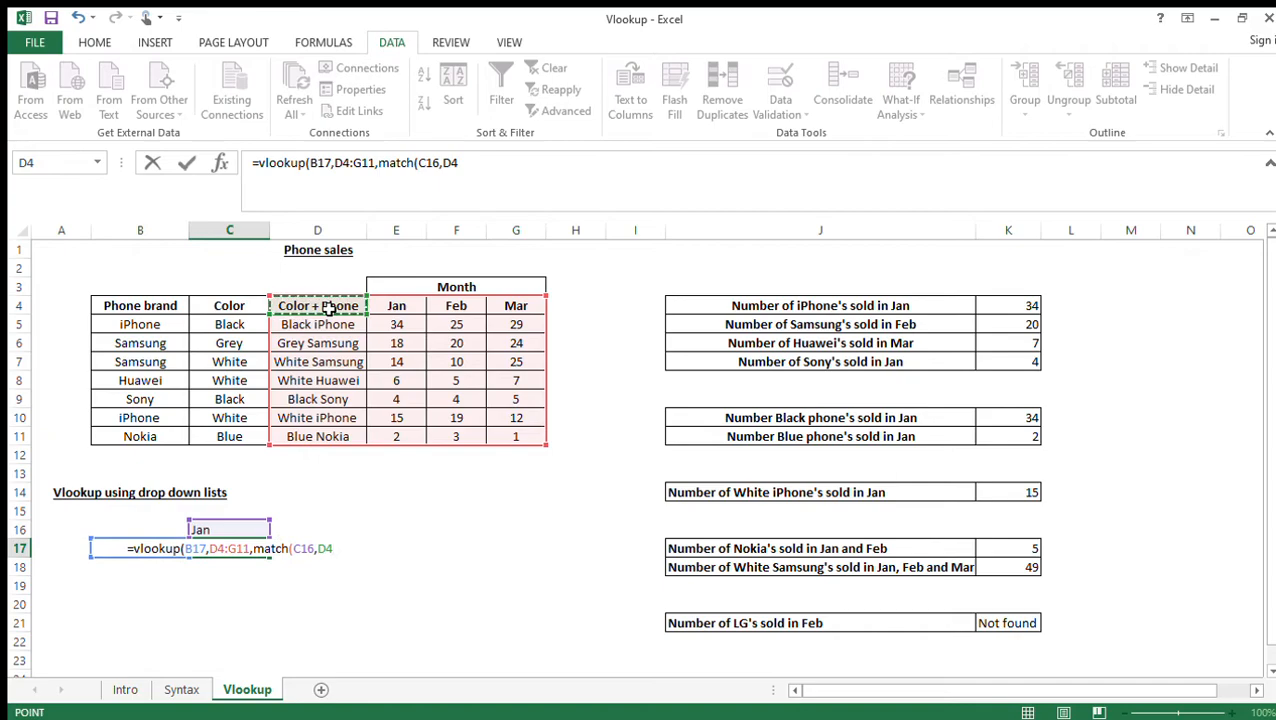
key("shift+Right")
key("shift+Right")
key("shift+Right")
type(",0)")
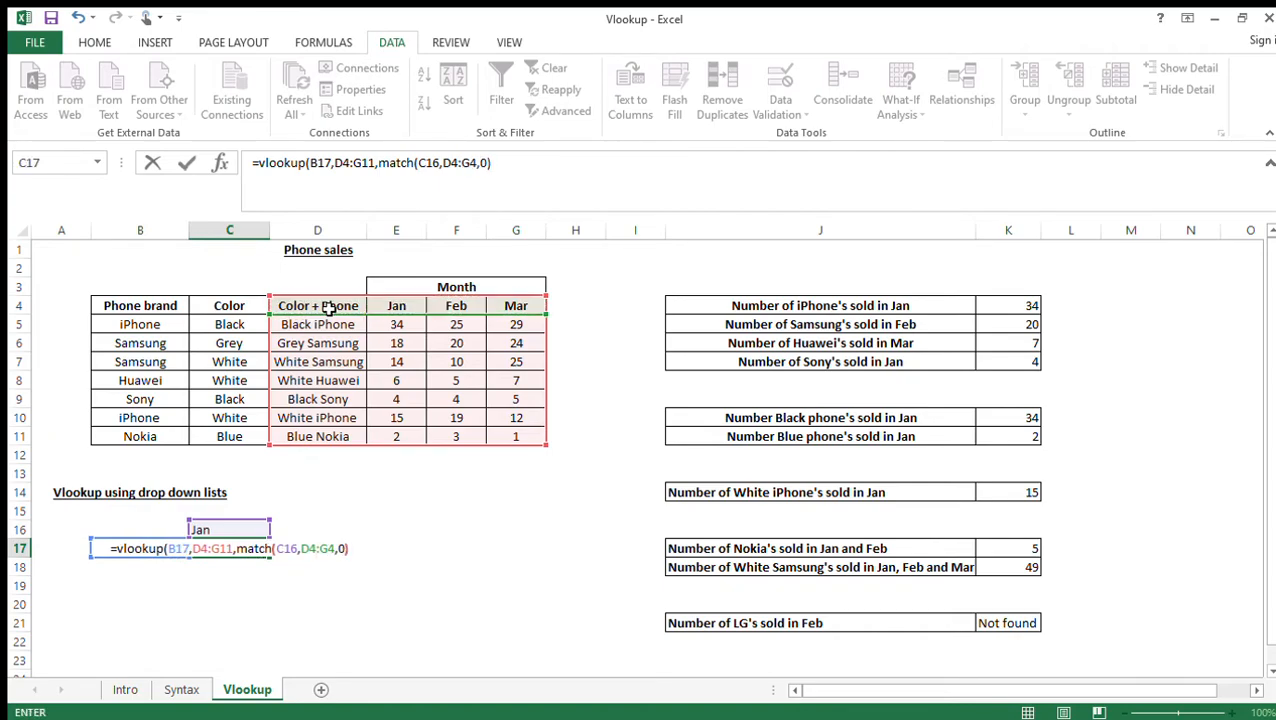
type(")")
key("Return")
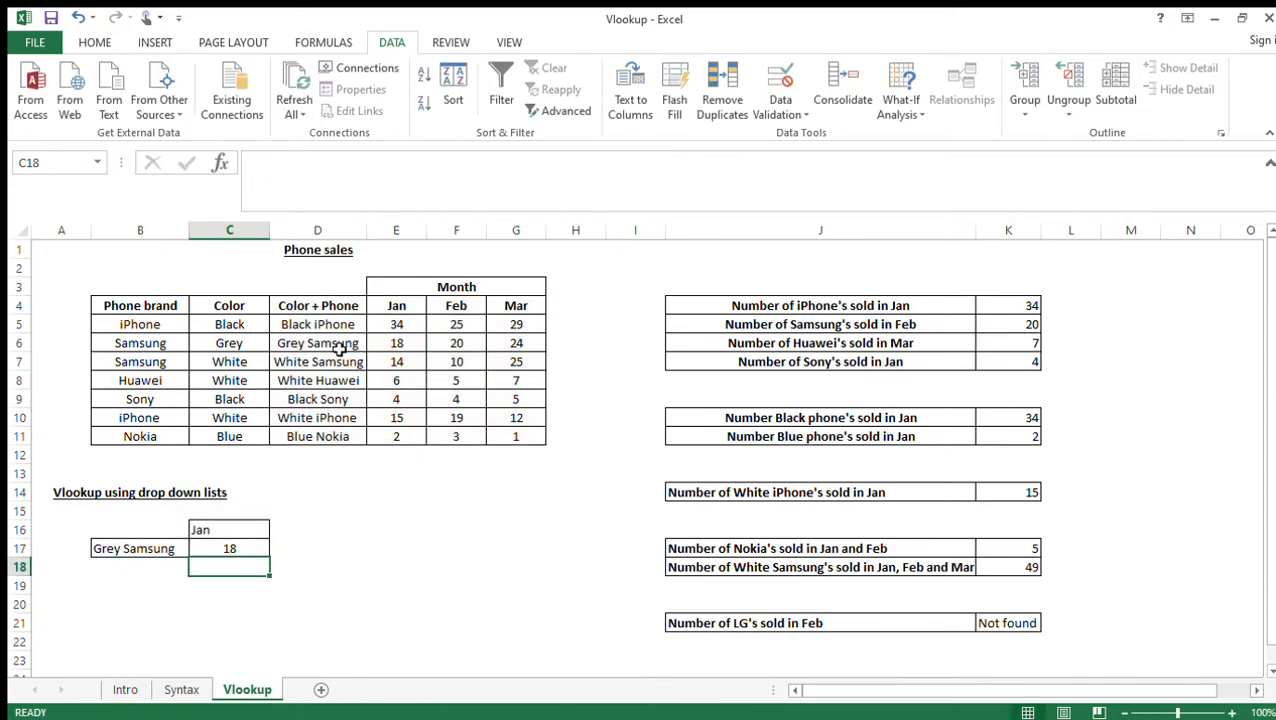
- Test the lookup against the Grey Samsung row in the sales table, switching the month in C16 to Mar
left_click(340, 347)
left_click(405, 344)
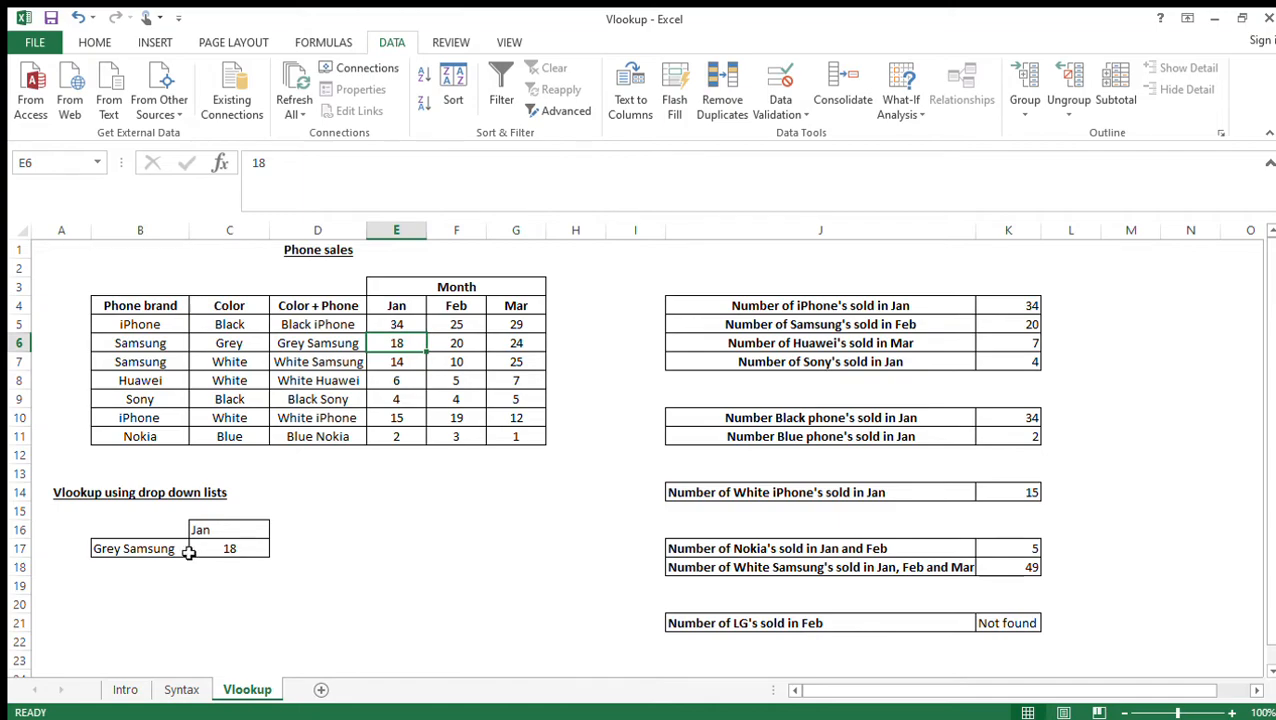
left_click(253, 529)
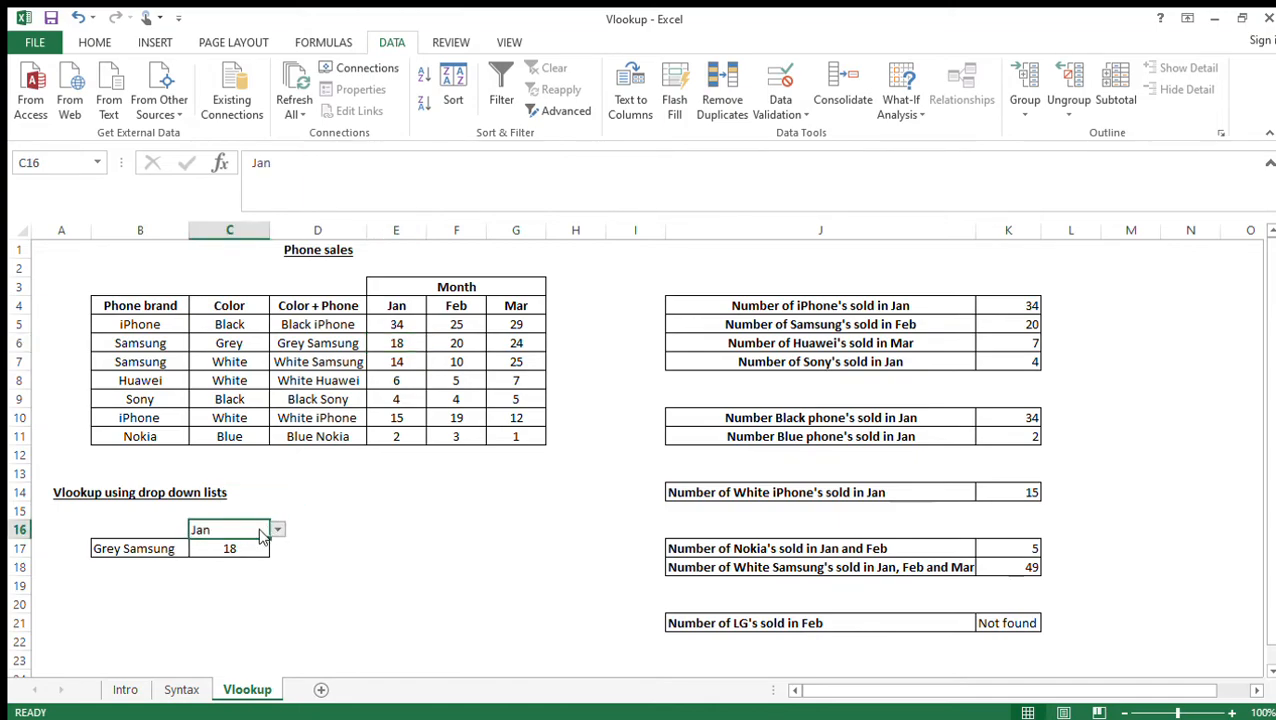
left_click(220, 567)
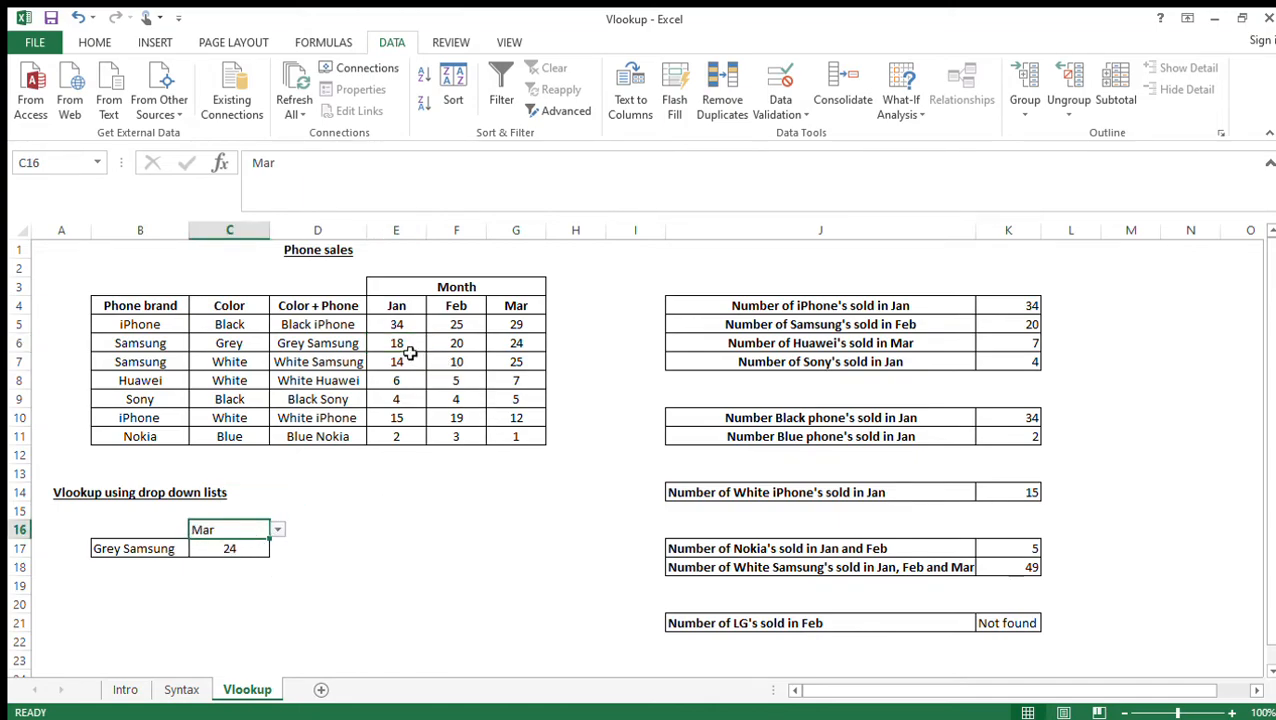
left_click(509, 343)
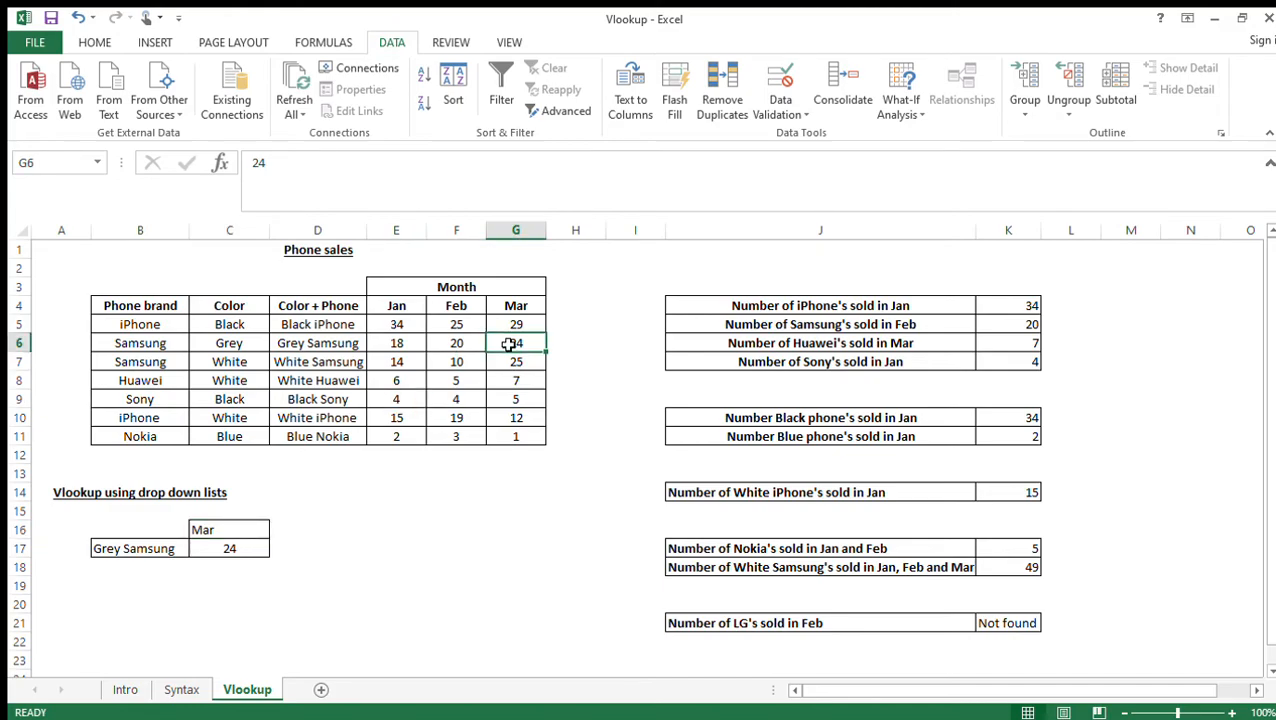
left_click(311, 563)
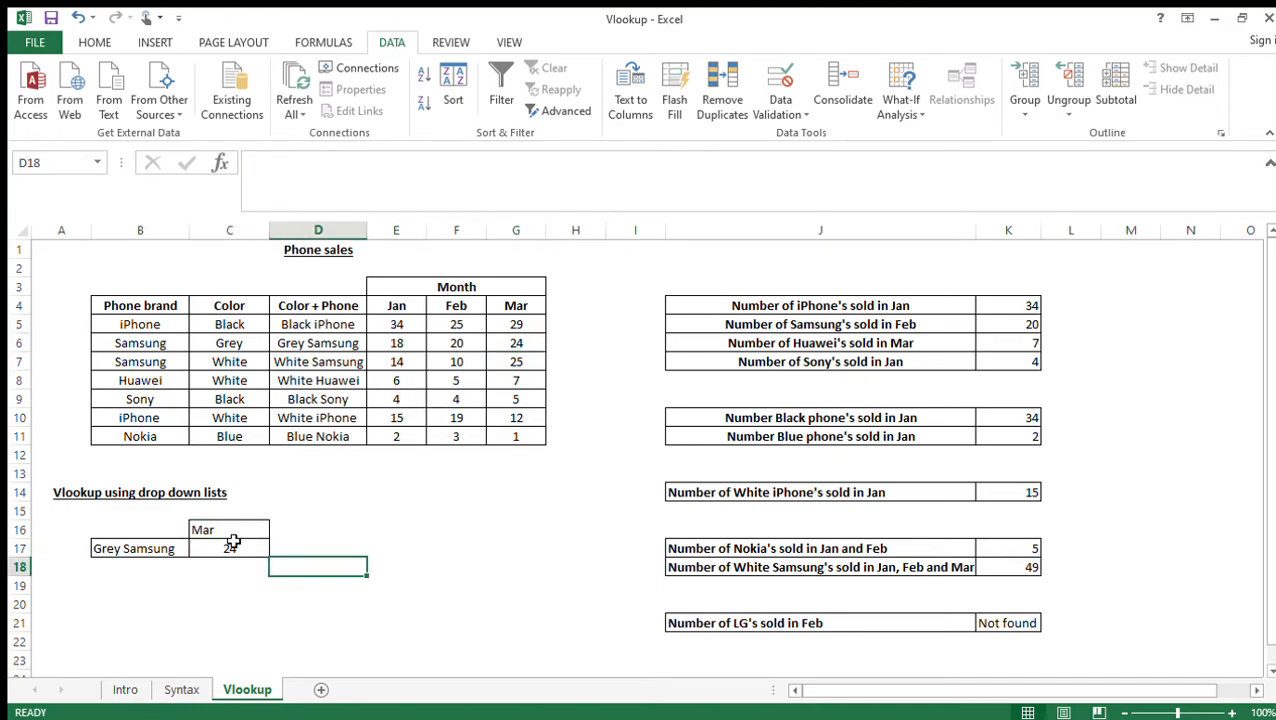
- Choose White iPhone in the B17 drop-down list and Jan in the C16 drop-down list
left_click(1012, 312)
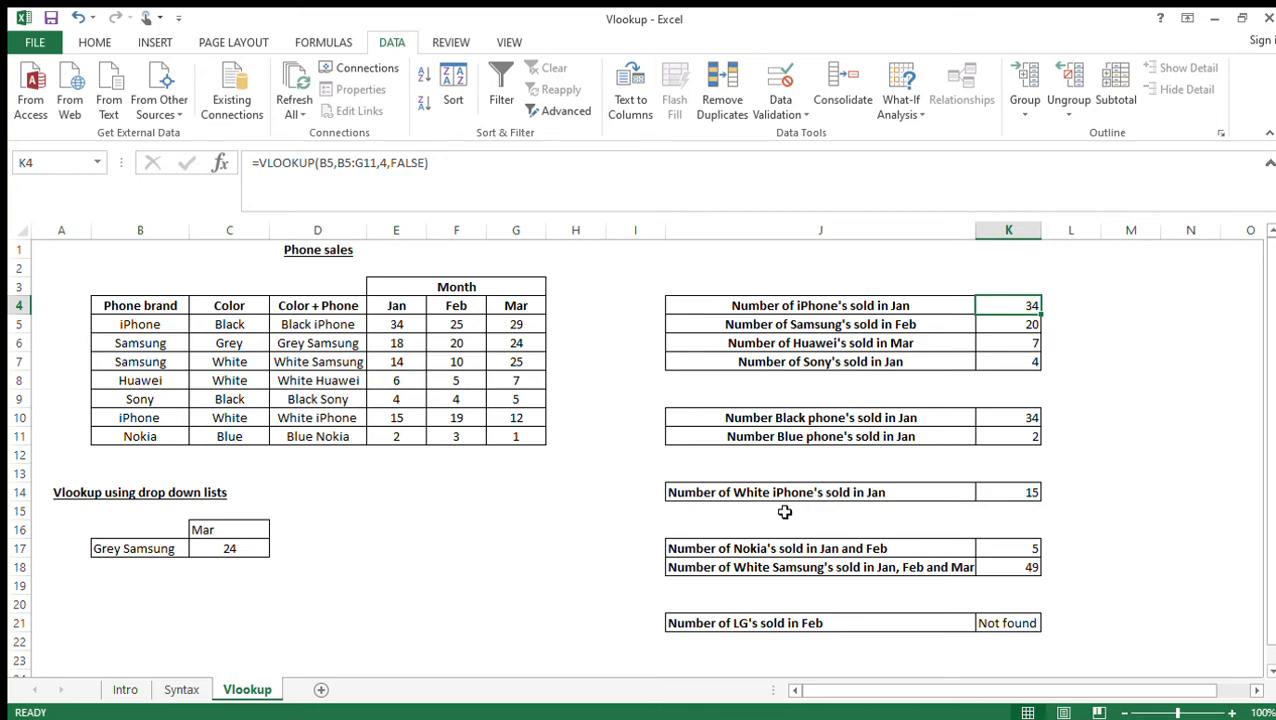
left_click(172, 553)
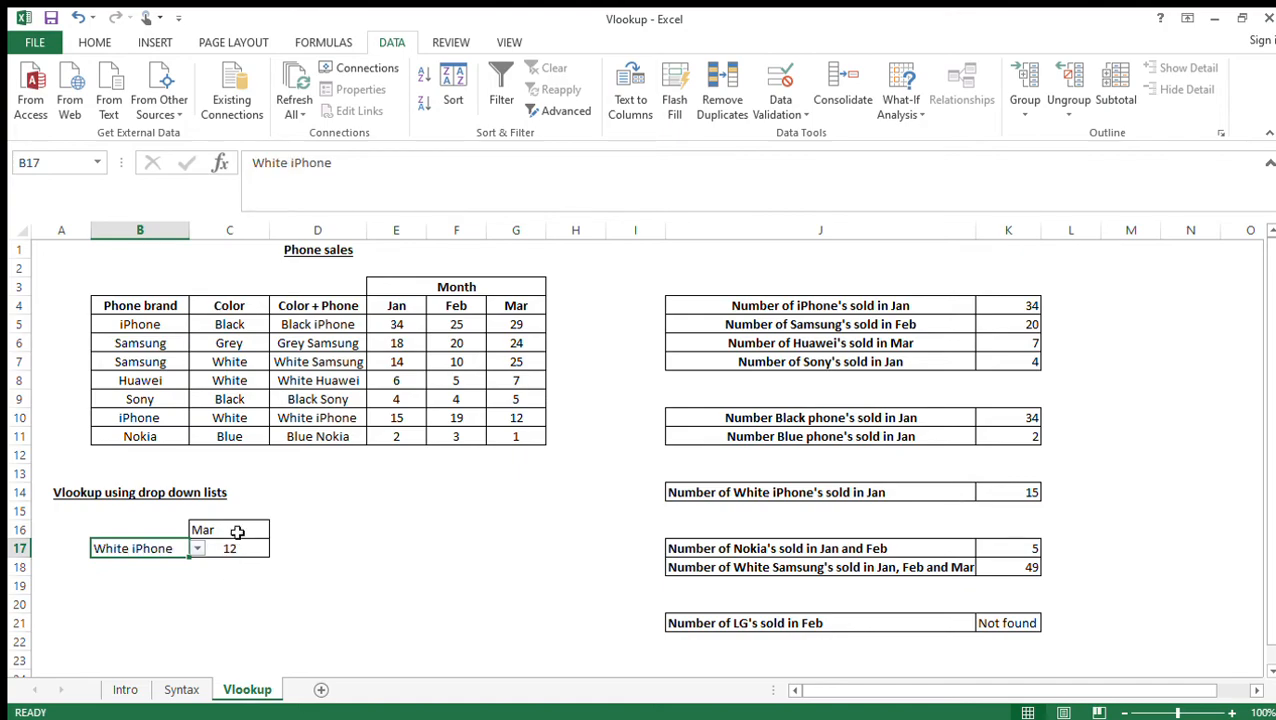
left_click(245, 528)
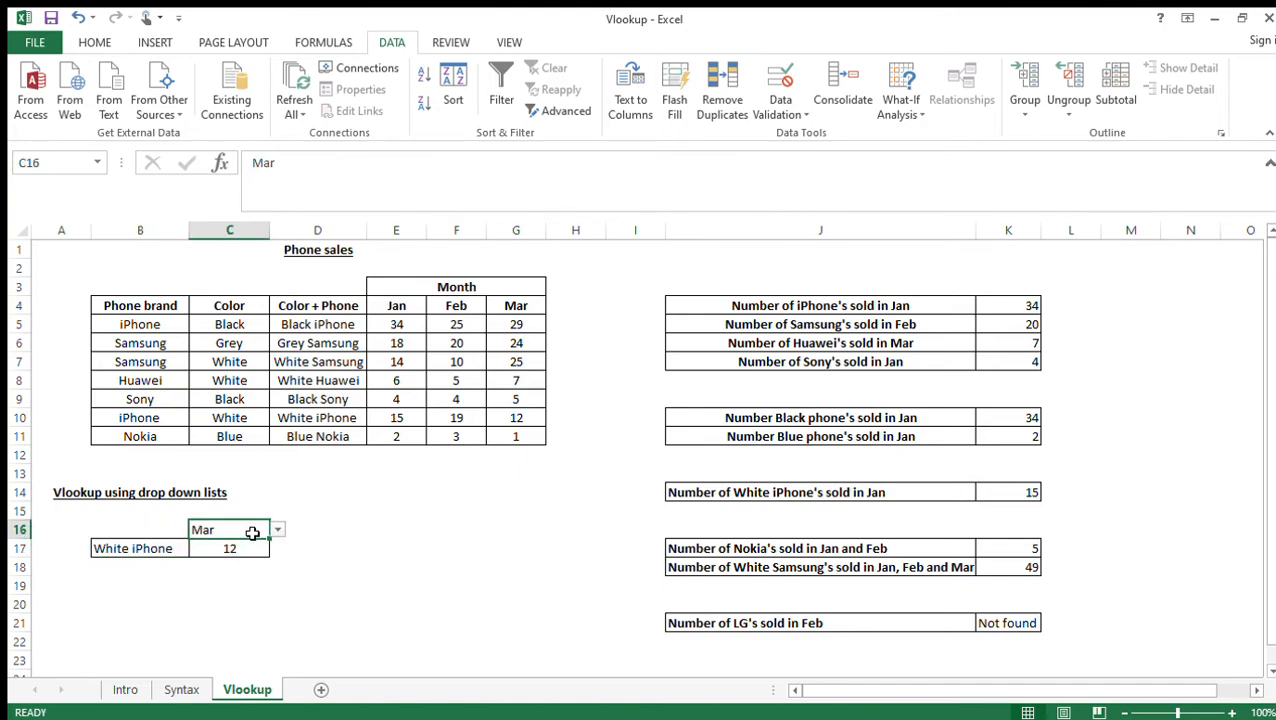
left_click(221, 547)
left_click(237, 557)
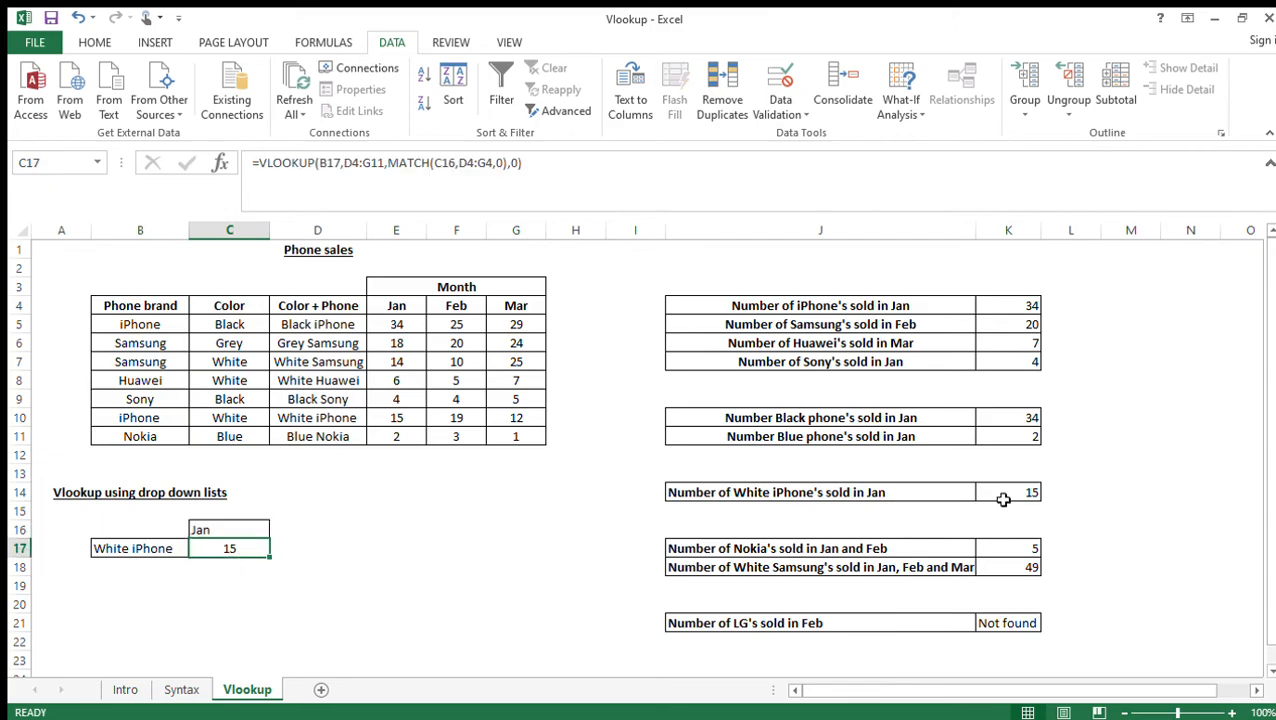
- Compare the drop-down lookup result in C17 with the White iPhone Jan answer in K14
left_click(1002, 490)
left_click(222, 548)
left_click(218, 530)
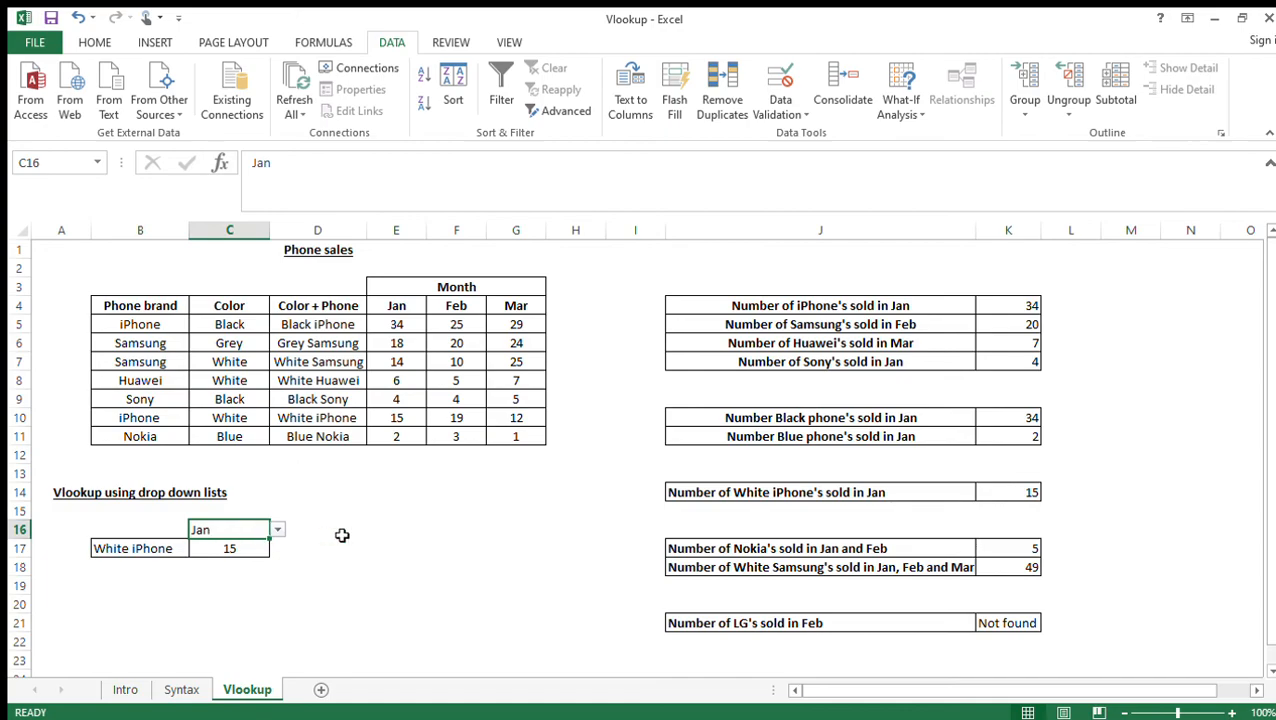
left_click(378, 536)
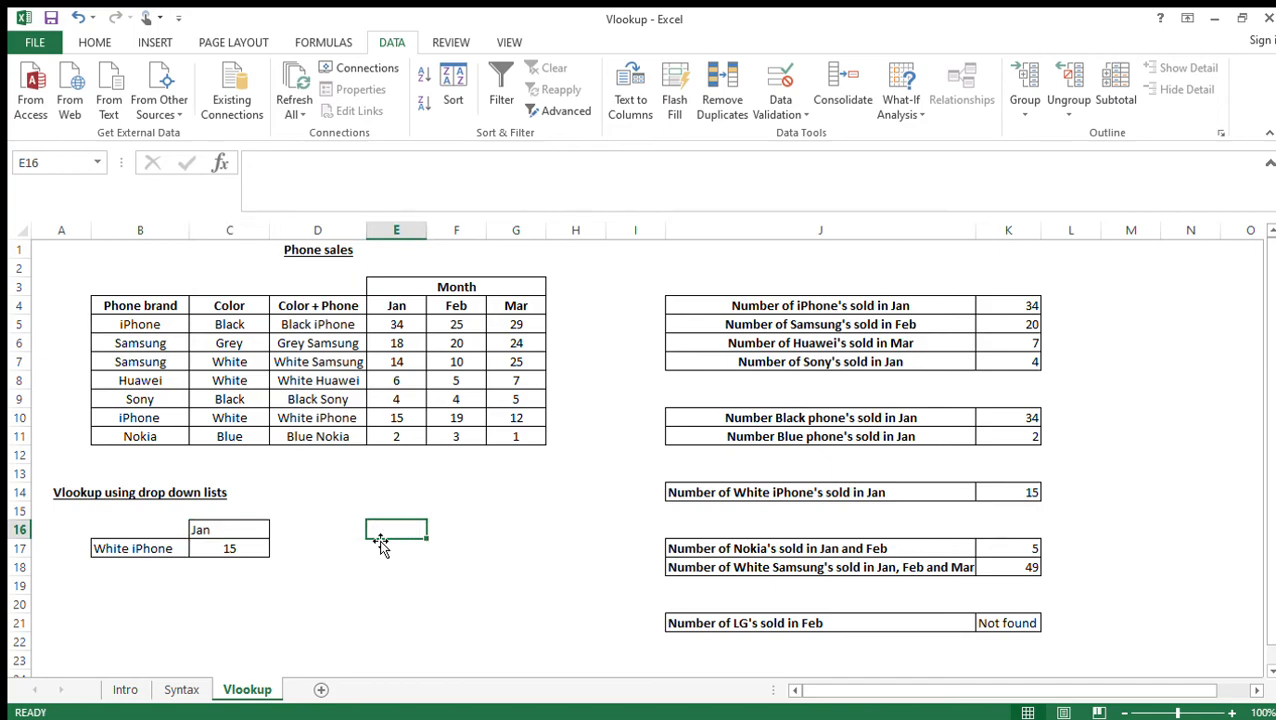